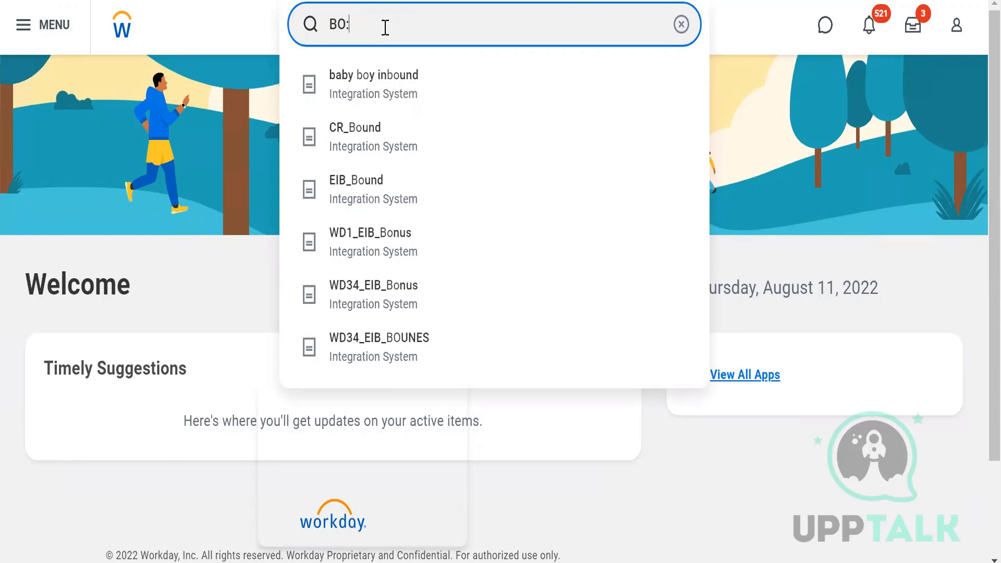
Step: Search for "BO:Worker" and open the Worker business object from the search results
text(Wa)
key(BackSpace)
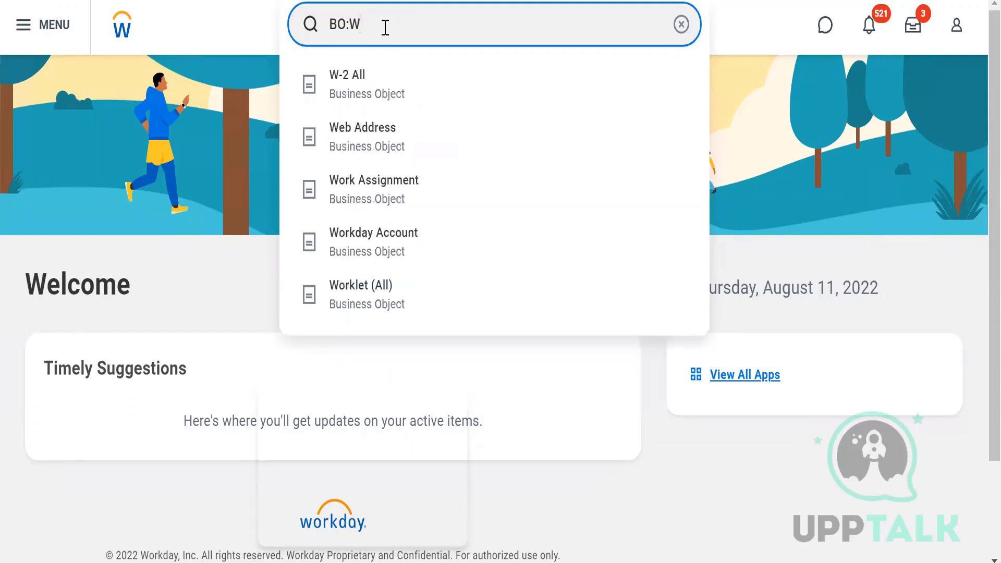
text(ok)
key(BackSpace)
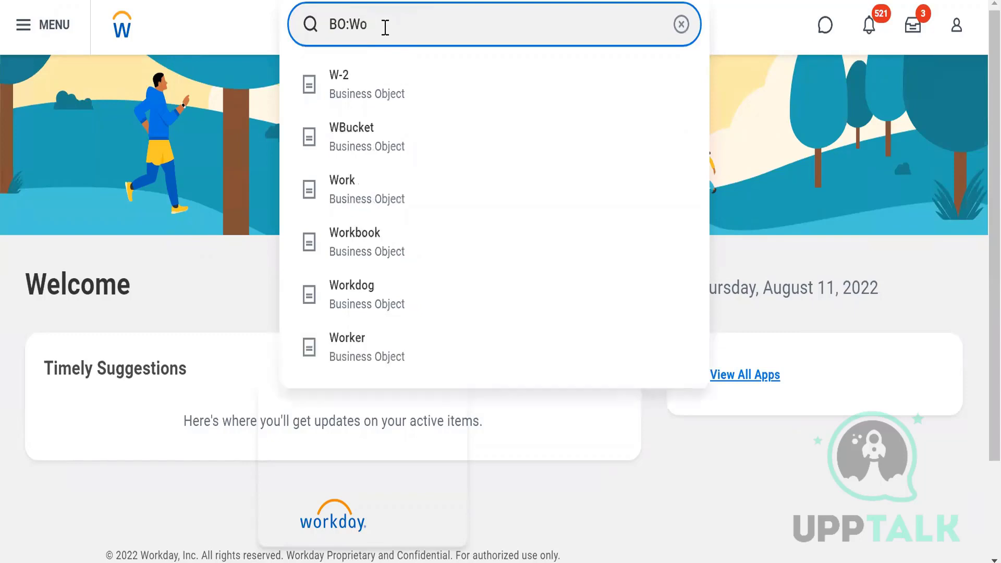
text(rker)
key(Return)
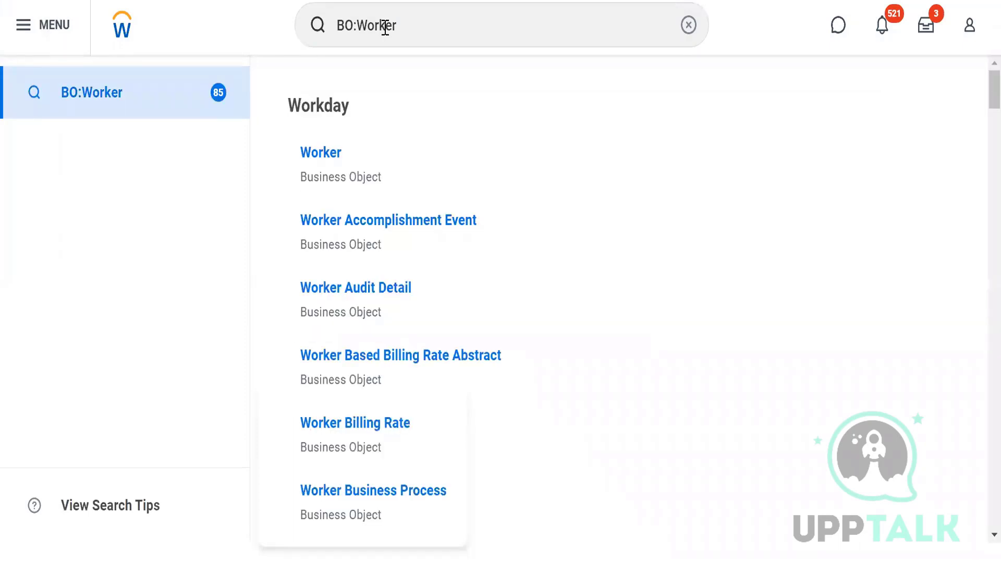
click(318, 153)
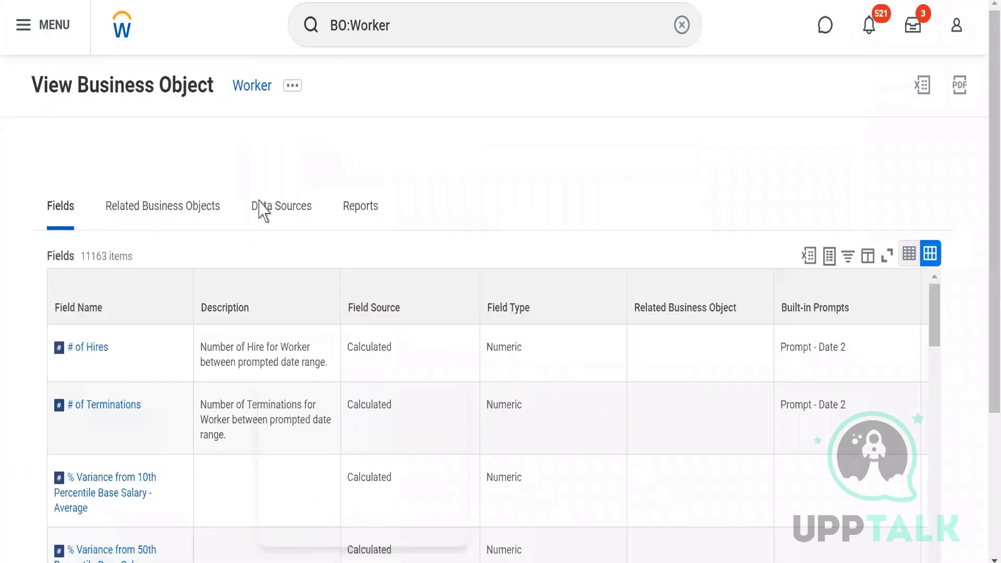
Step: Examine the Worker business object's fields, including their sources, types, related business objects and built-in prompts
click(260, 202)
click(358, 206)
scroll(983, 396, down, 1)
scroll(981, 412, down, 3)
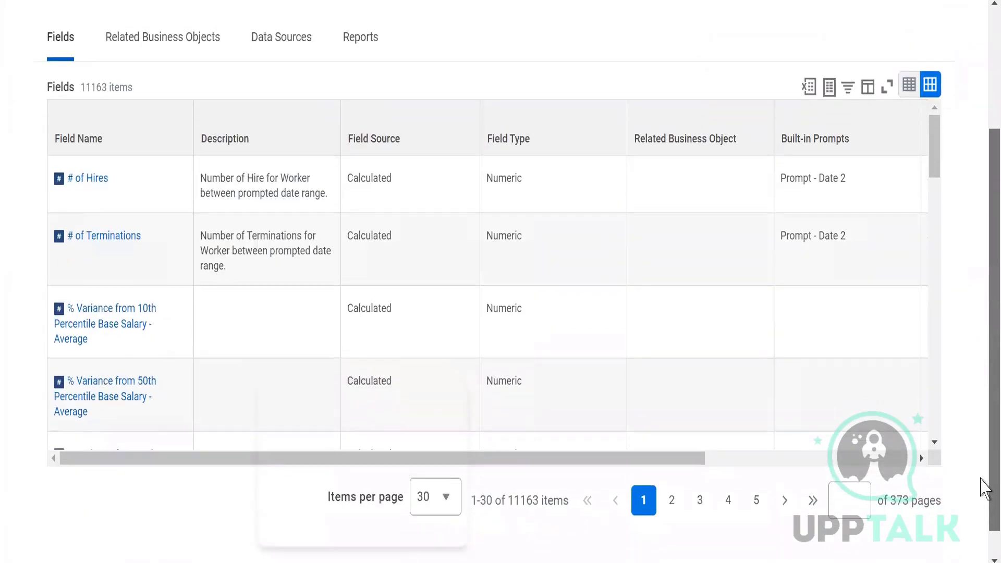
scroll(937, 452, down, 5)
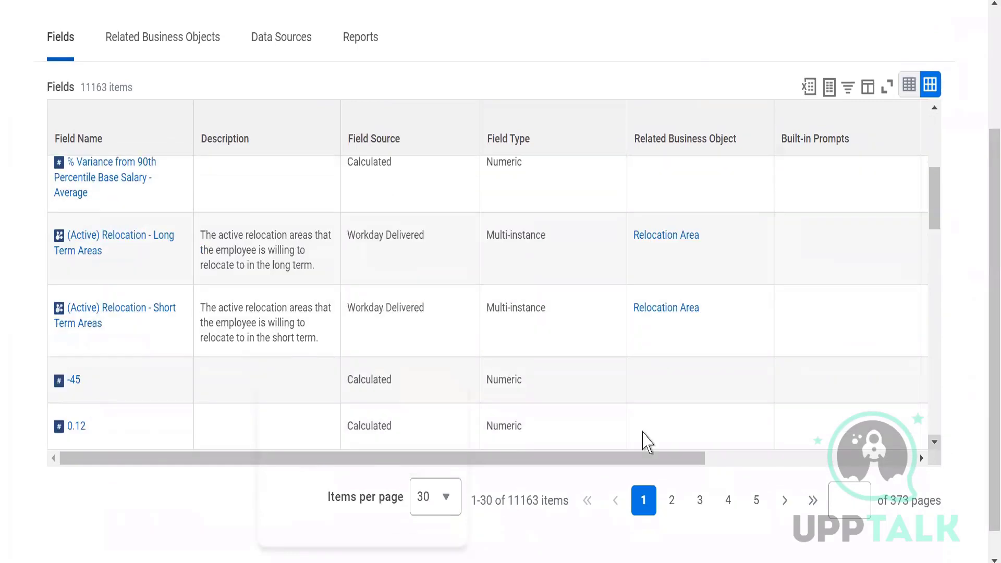
drag(934, 228, 934, 125)
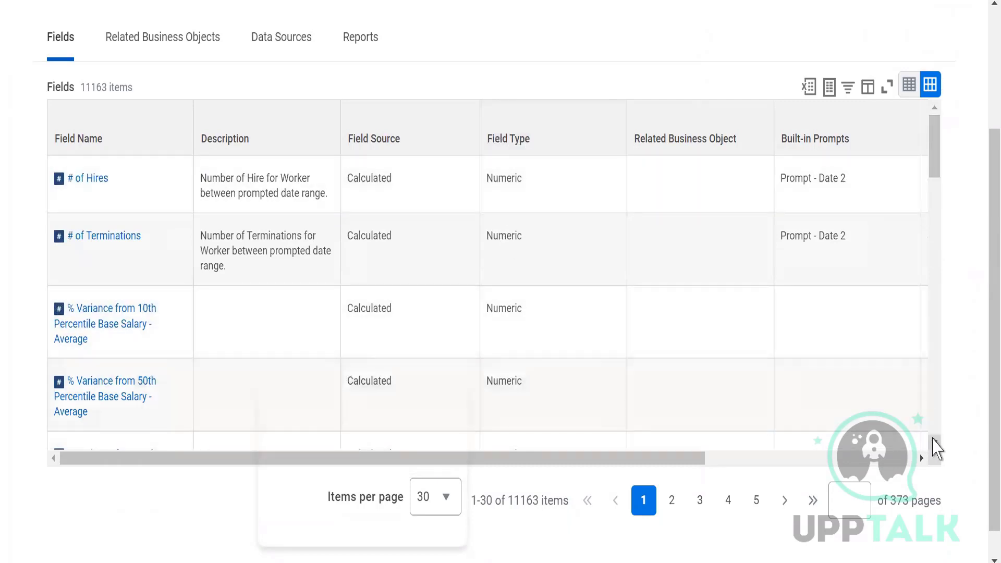
click(934, 441)
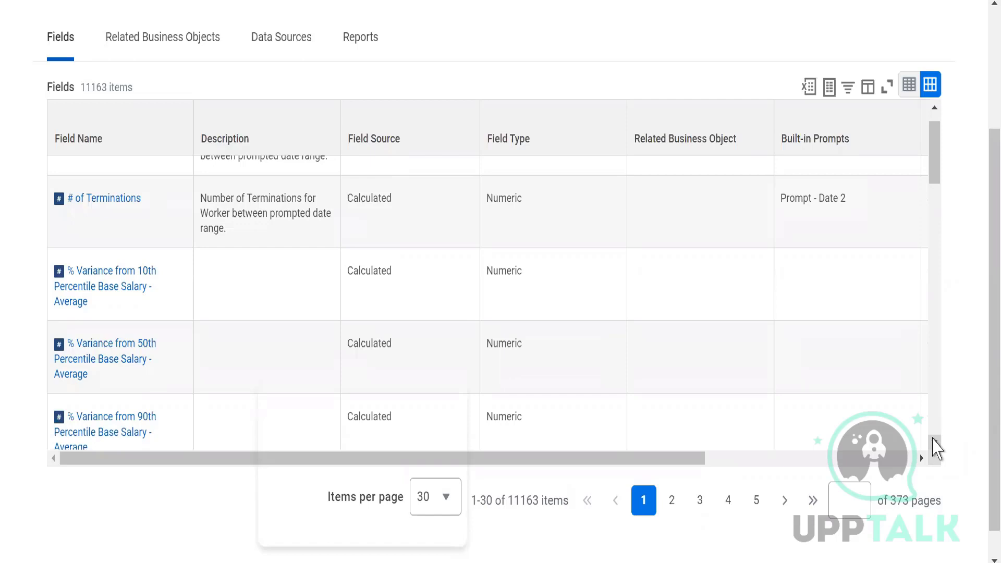
Step: Show the business objects related to Worker, inspect the fields linking Worker to Academic Appointment, and close the details
scroll(985, 283, up, 1)
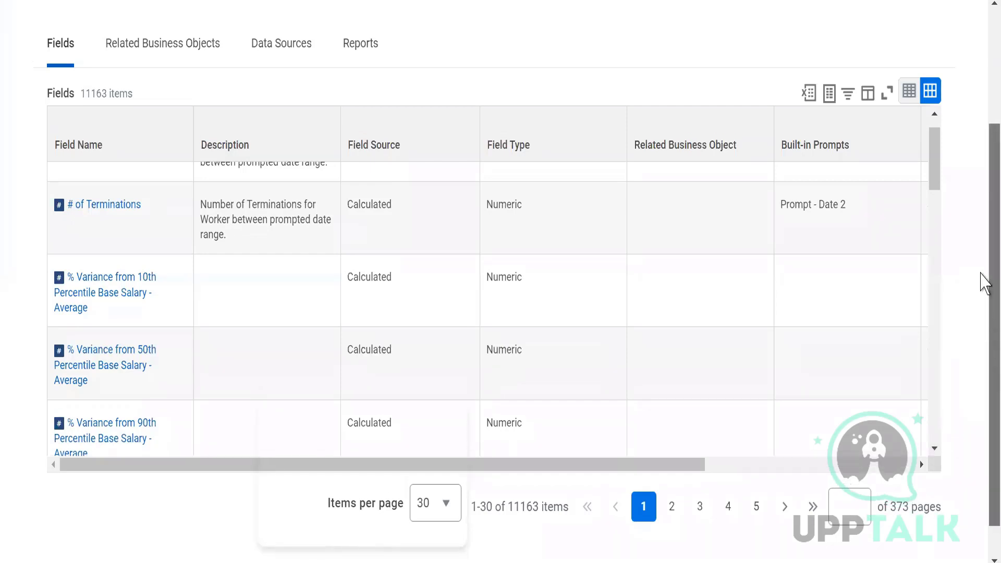
drag(984, 284, 986, 177)
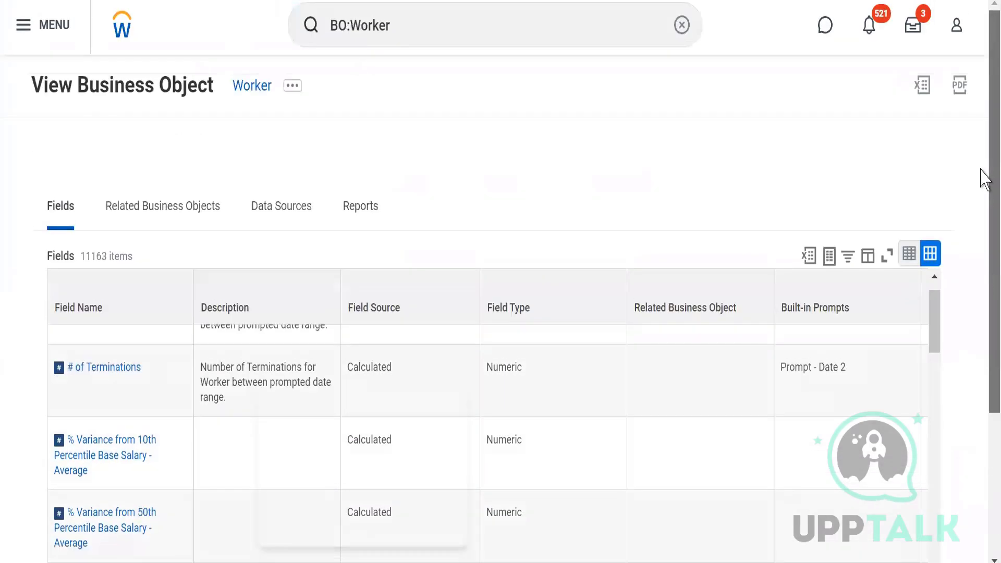
click(145, 209)
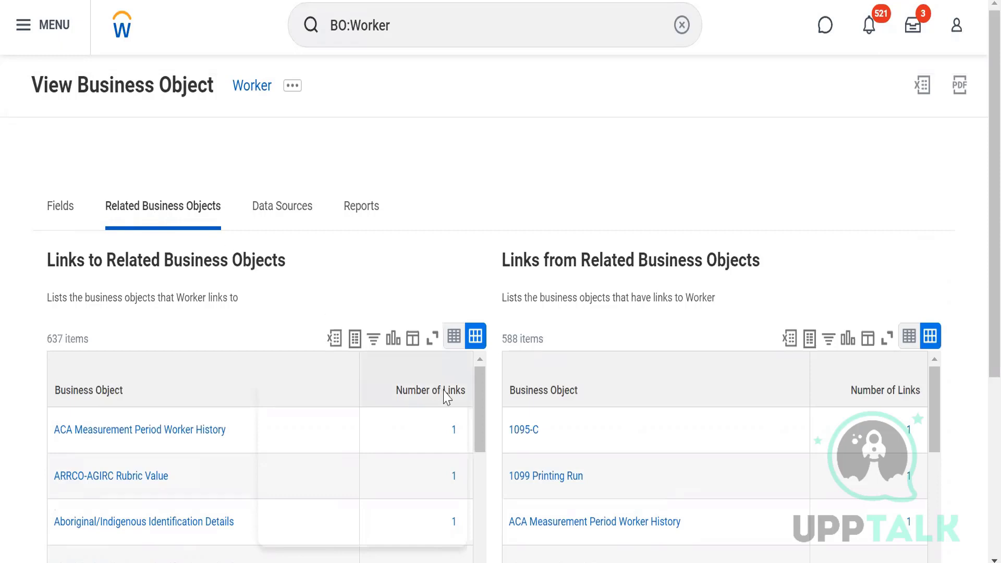
drag(483, 438, 482, 500)
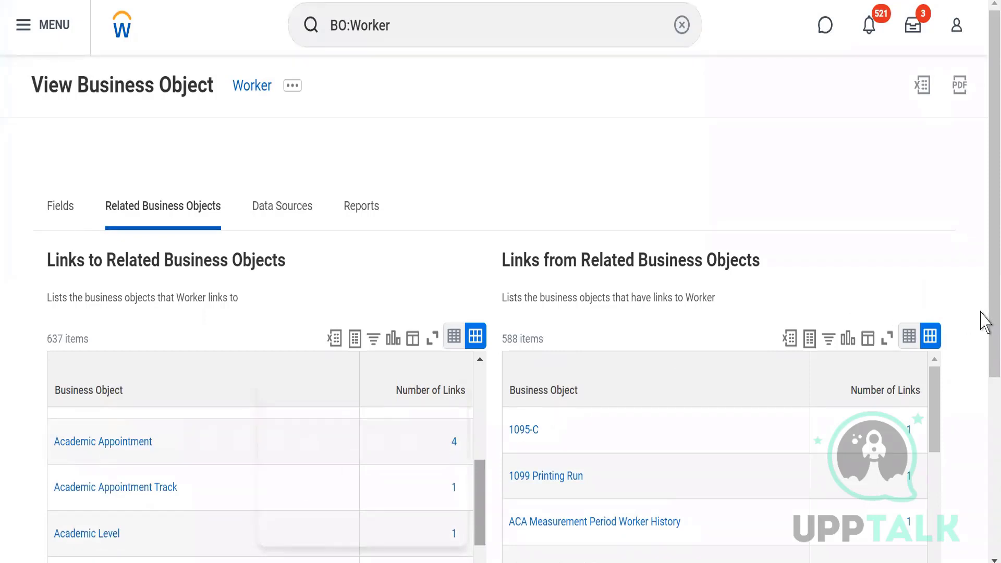
scroll(985, 444, down, 5)
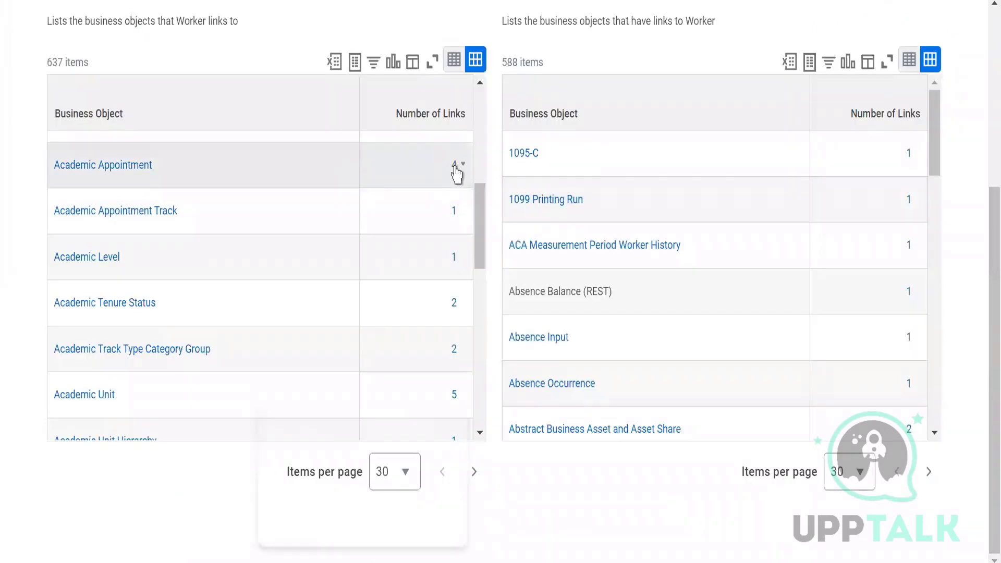
click(454, 165)
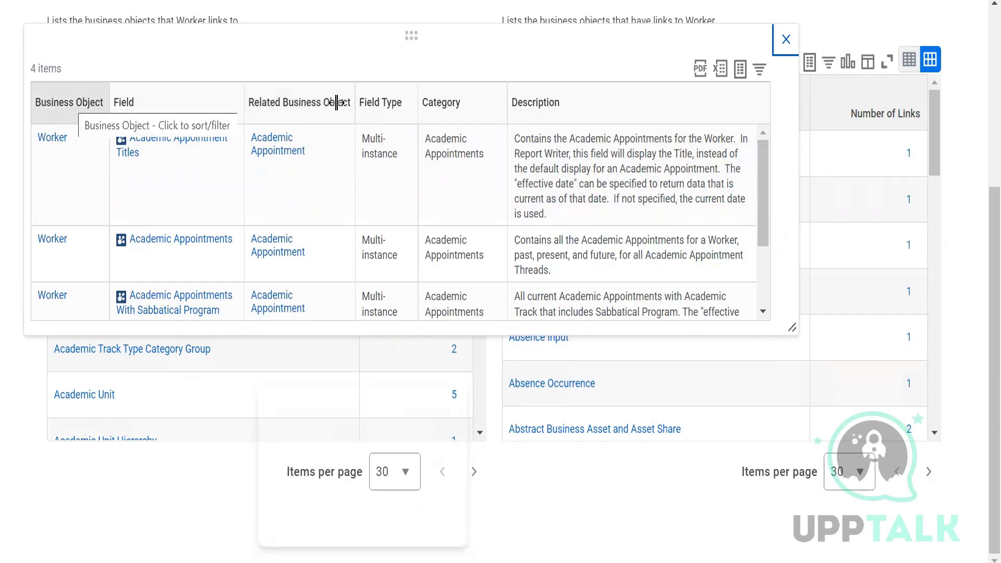
click(786, 40)
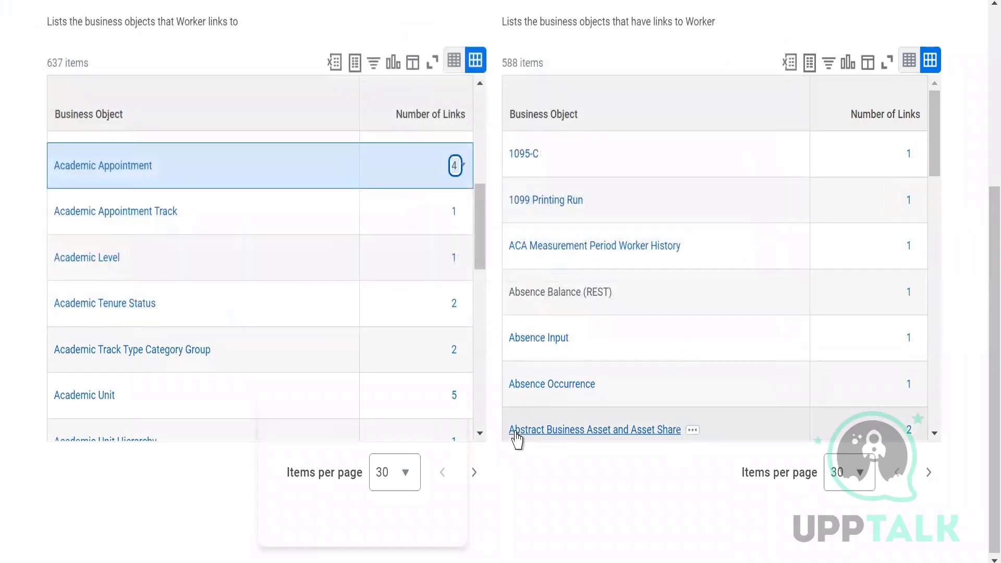
Step: Inspect the fields that link Abstract Business Asset and Asset Share to Worker, and close the details
click(936, 434)
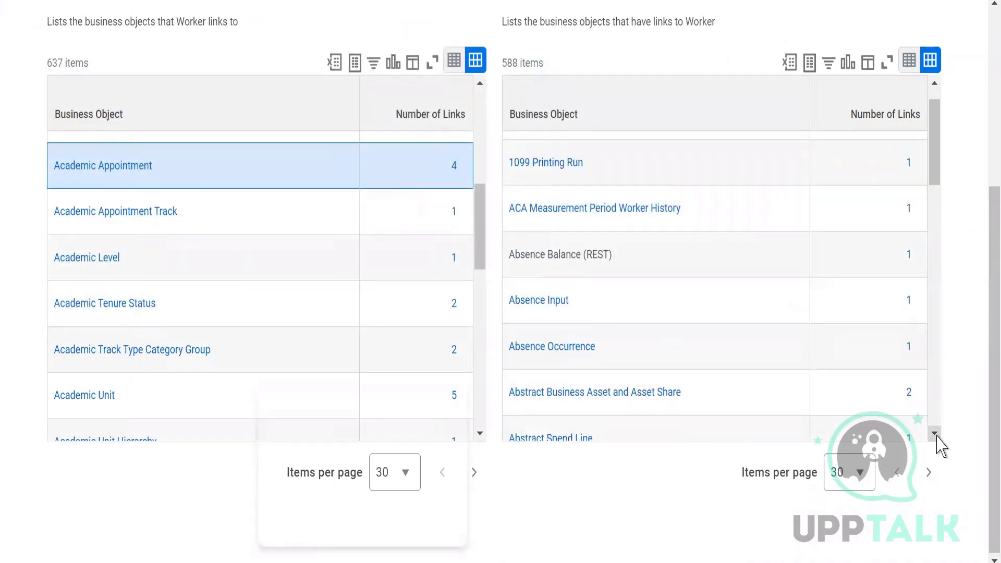
click(936, 434)
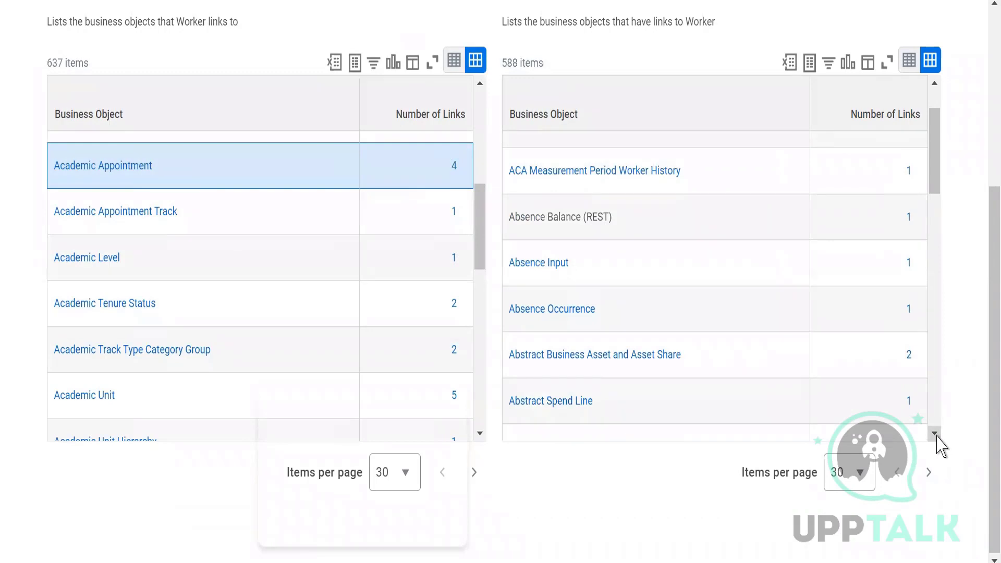
click(911, 360)
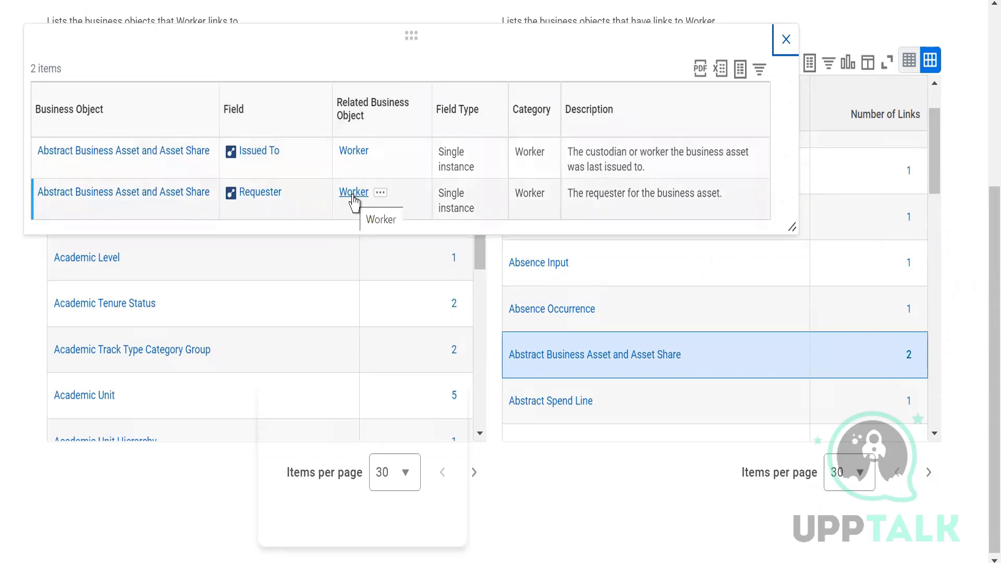
click(786, 41)
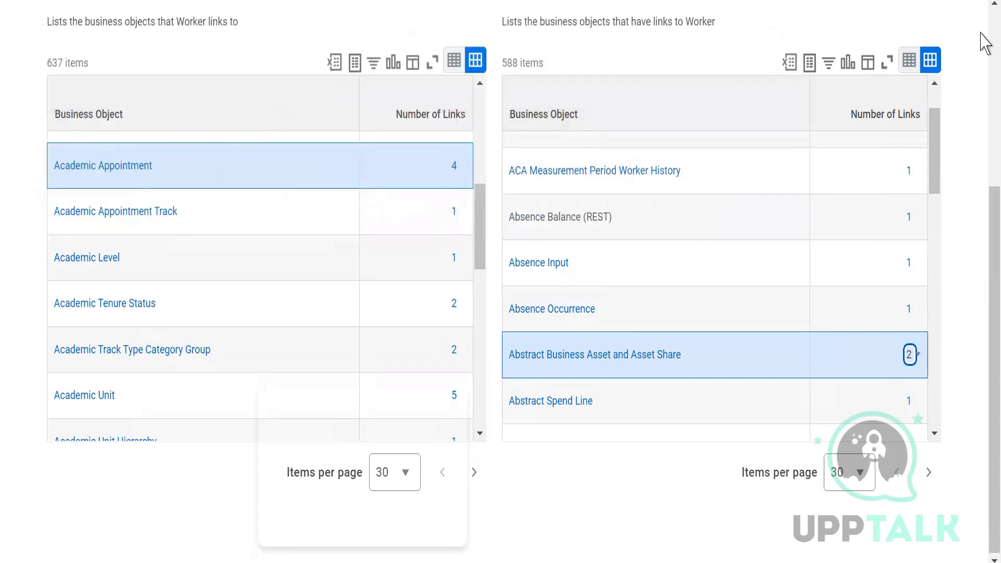
Step: Show the Worker business object's data sources and read their descriptions down to All Workers for Pre-Hires
click(994, 41)
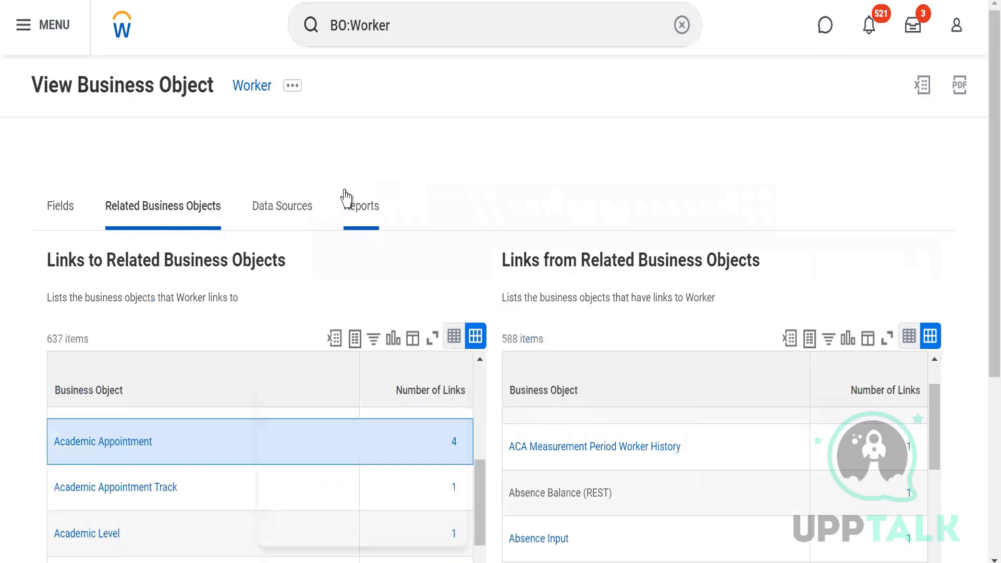
click(284, 221)
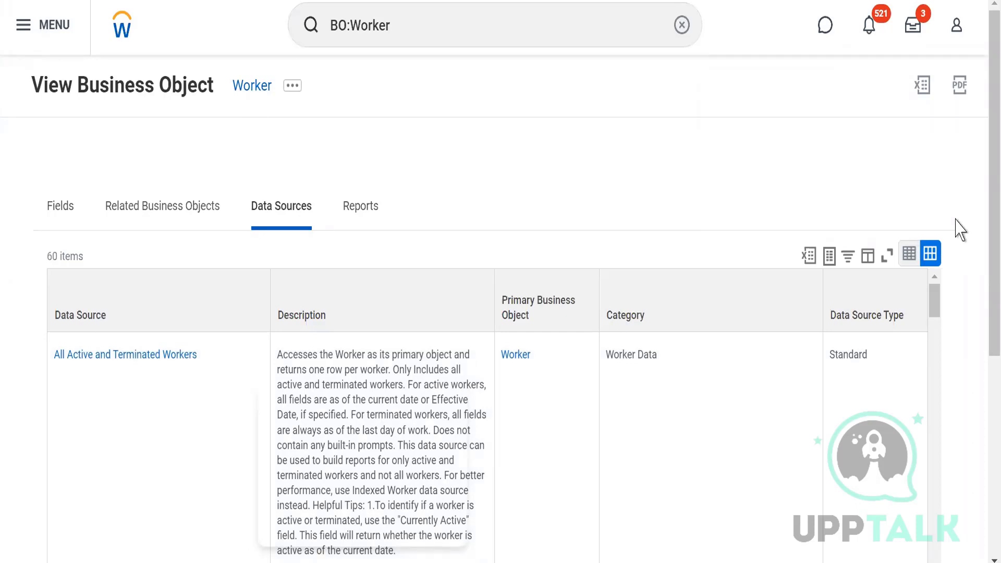
scroll(985, 275, down, 3)
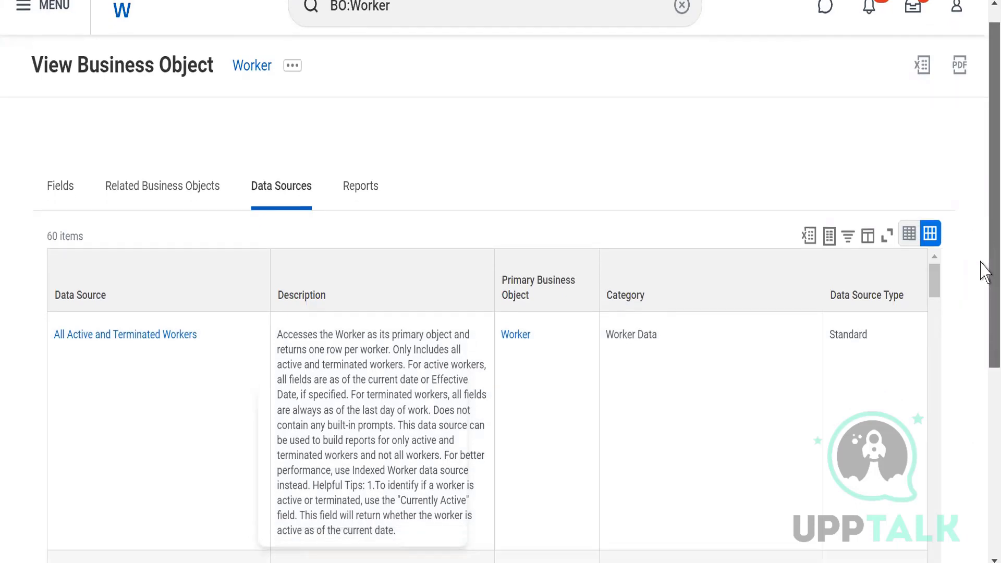
scroll(985, 360, down, 2)
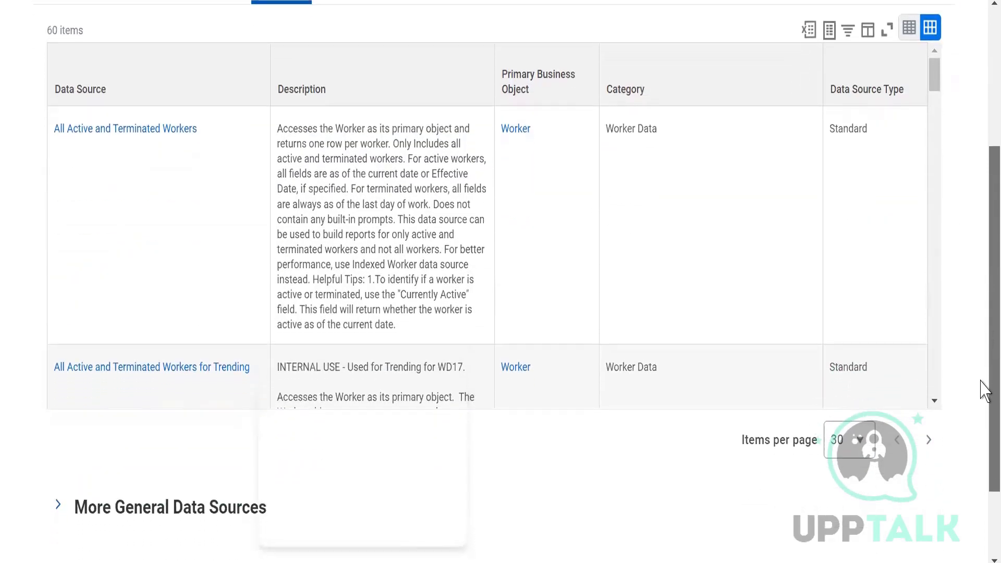
click(934, 366)
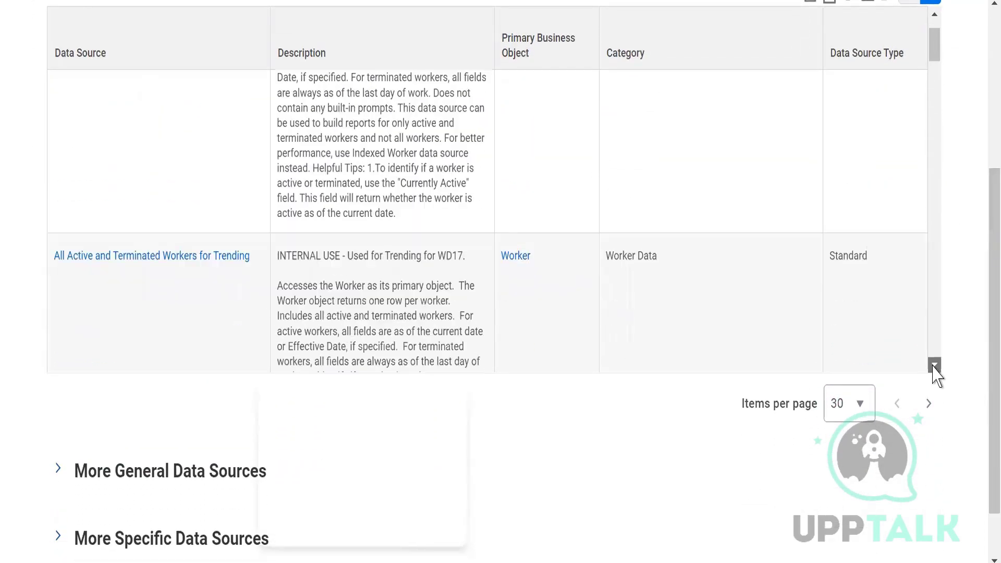
click(934, 366)
click(933, 367)
click(933, 366)
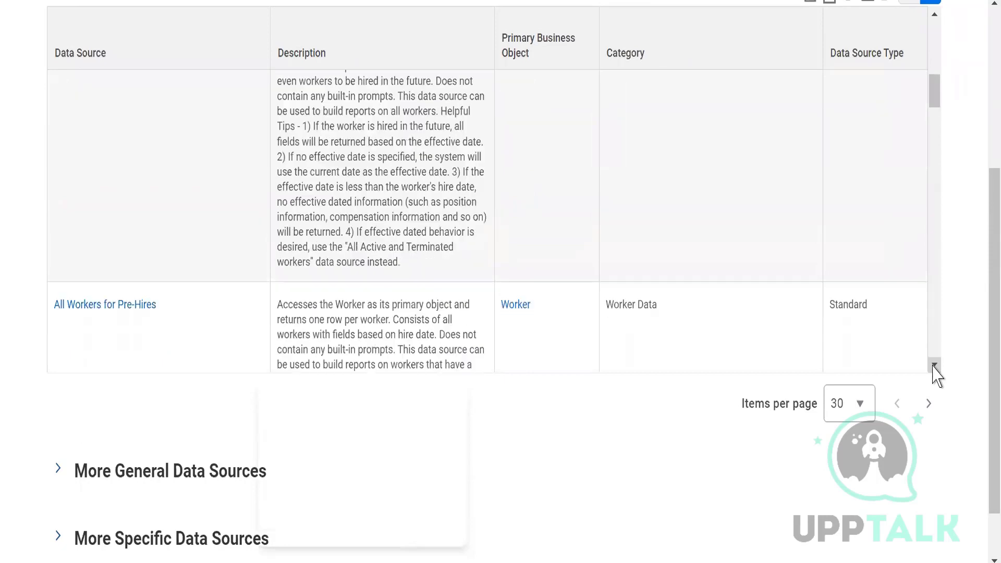
click(933, 366)
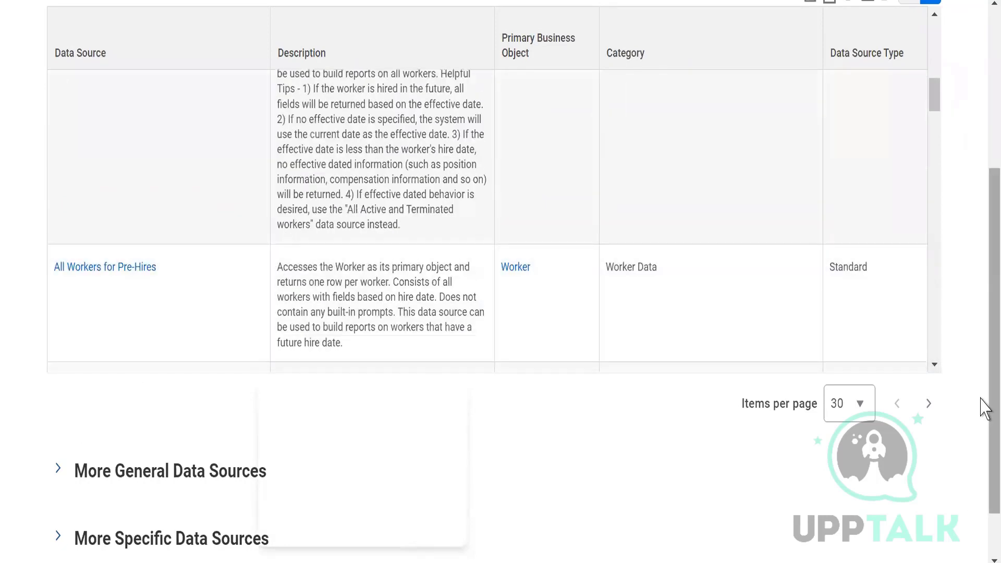
Step: Highlight the data source item count and examine the list further down to Indexed All Workers
scroll(983, 157, up, 5)
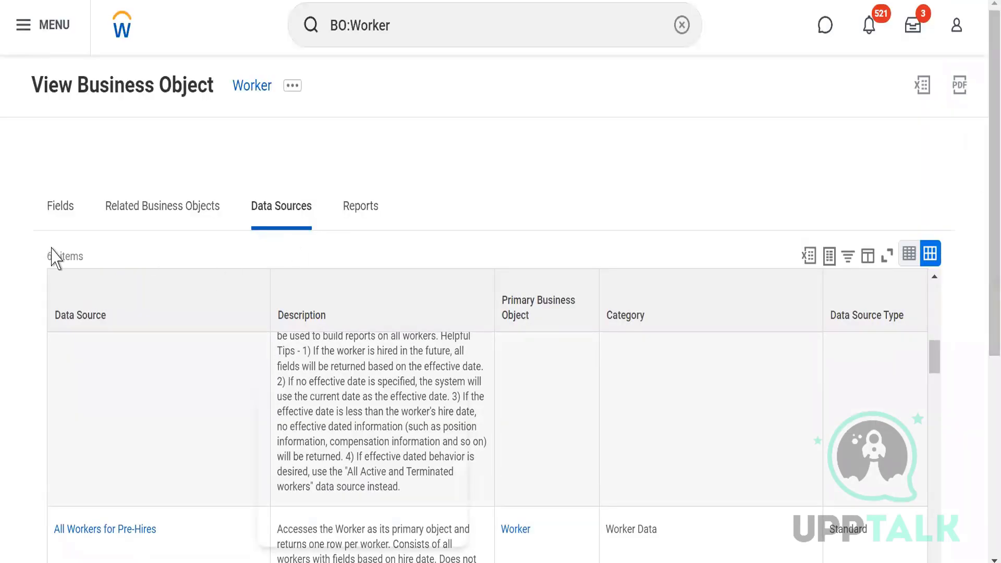
triple_click(89, 255)
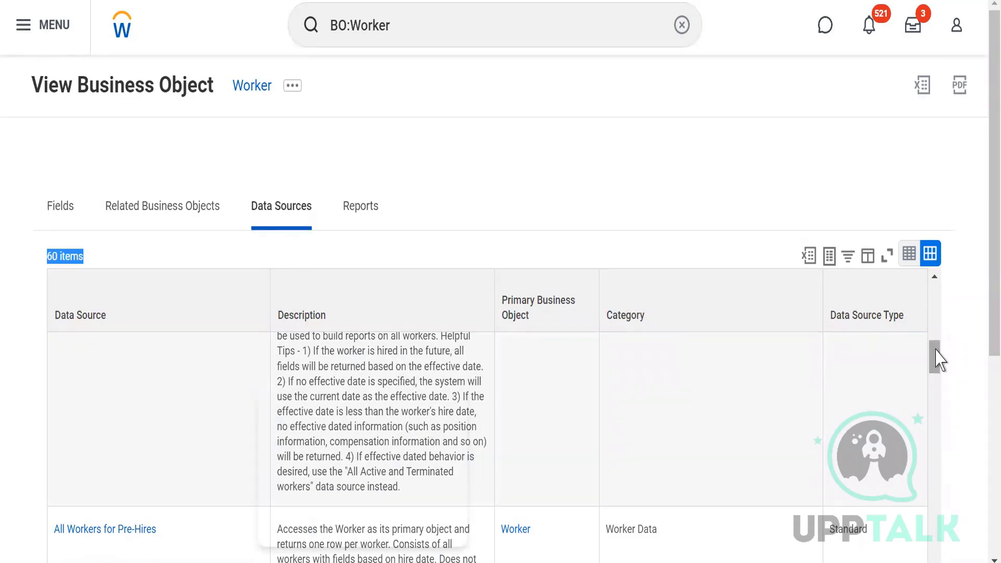
scroll(939, 363, down, 3)
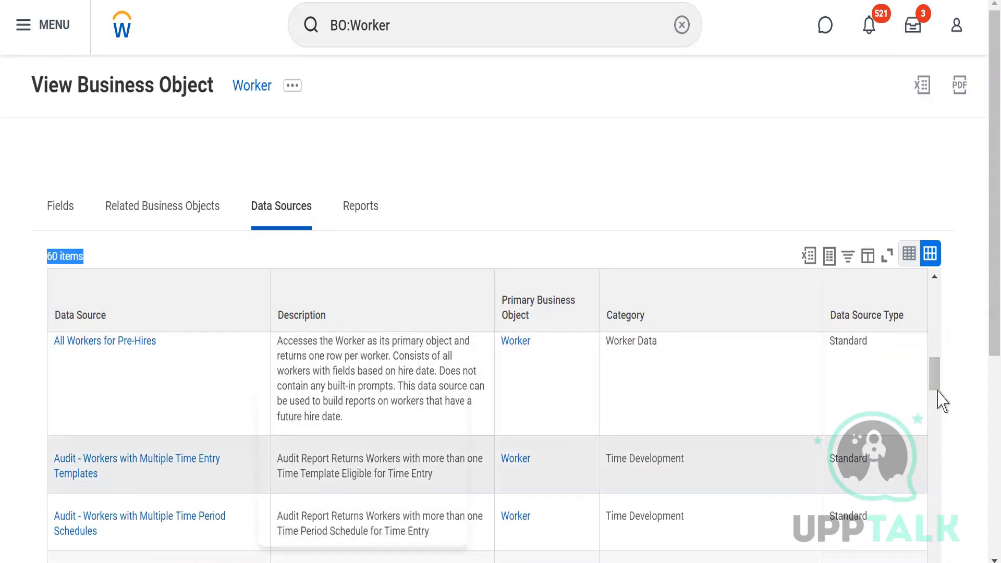
scroll(939, 399, down, 3)
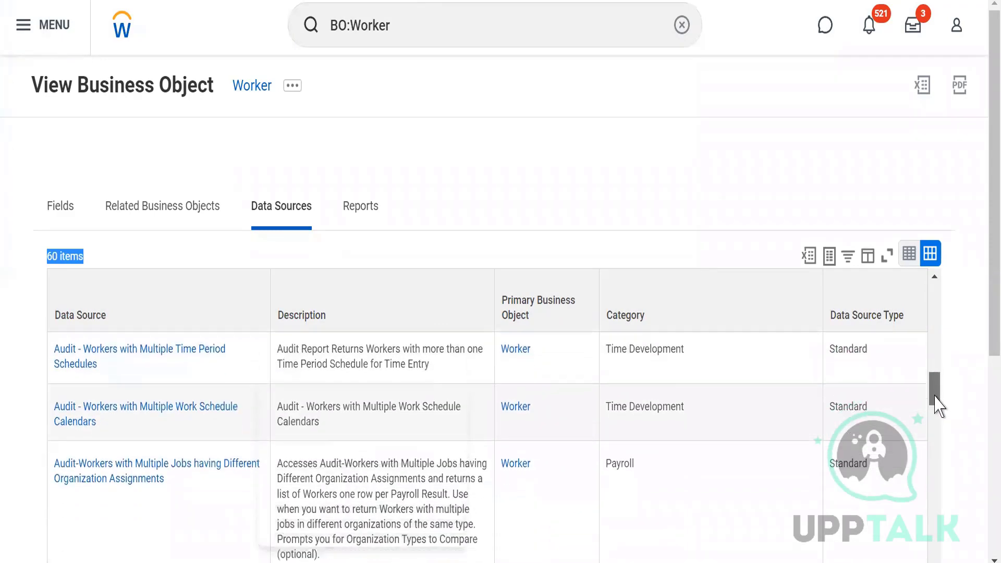
mouse_move(935, 396)
mouse_down()
mouse_move(932, 408)
mouse_move(931, 397)
mouse_up()
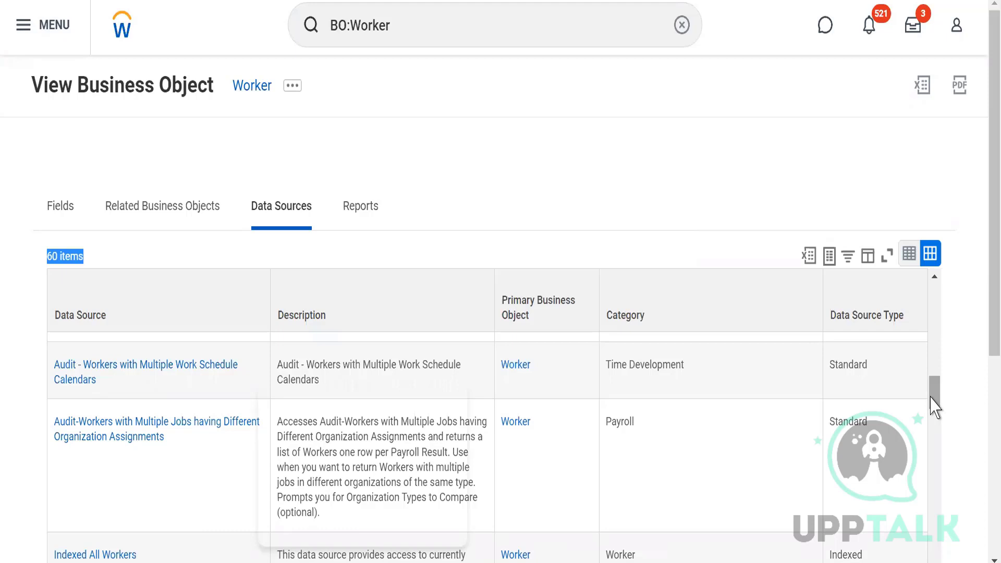
click(447, 189)
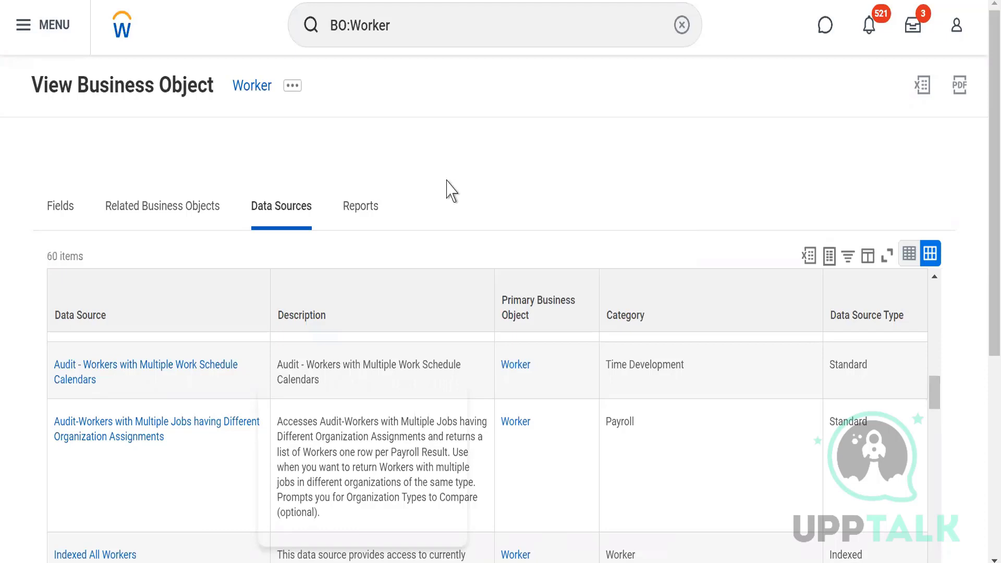
Step: Show the Worker business object's reports, collapse the Standard Reports and Custom Reports sections, and expand Standard Reports again
click(361, 209)
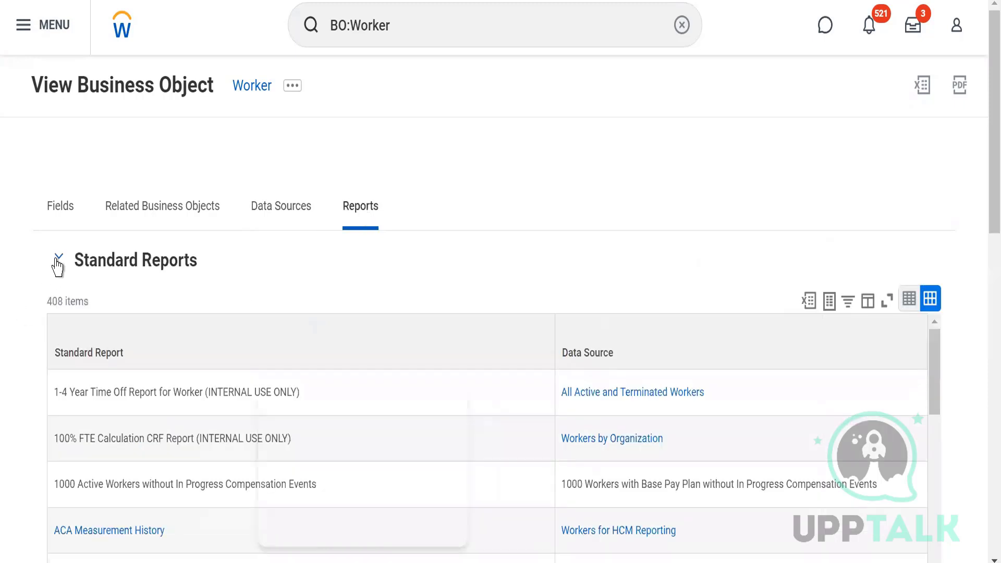
click(57, 264)
click(58, 325)
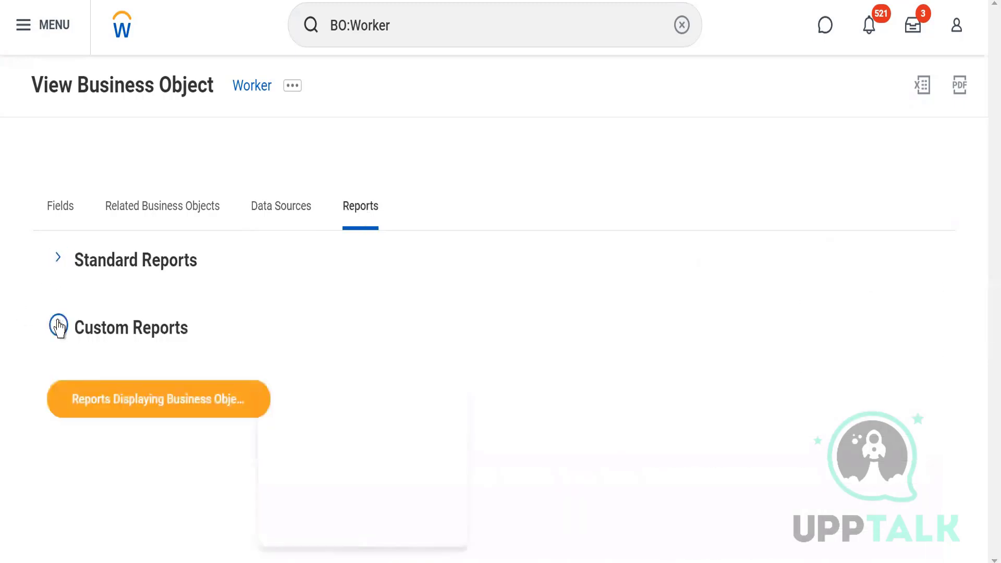
click(59, 263)
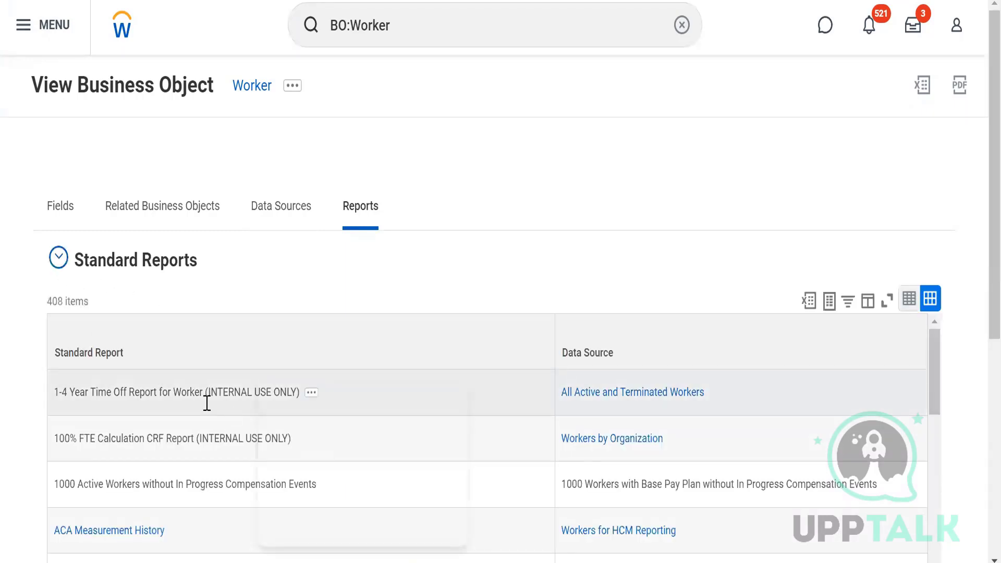
Step: Examine the Standard Reports list of the Worker business object together with each report's data source
scroll(983, 250, down, 3)
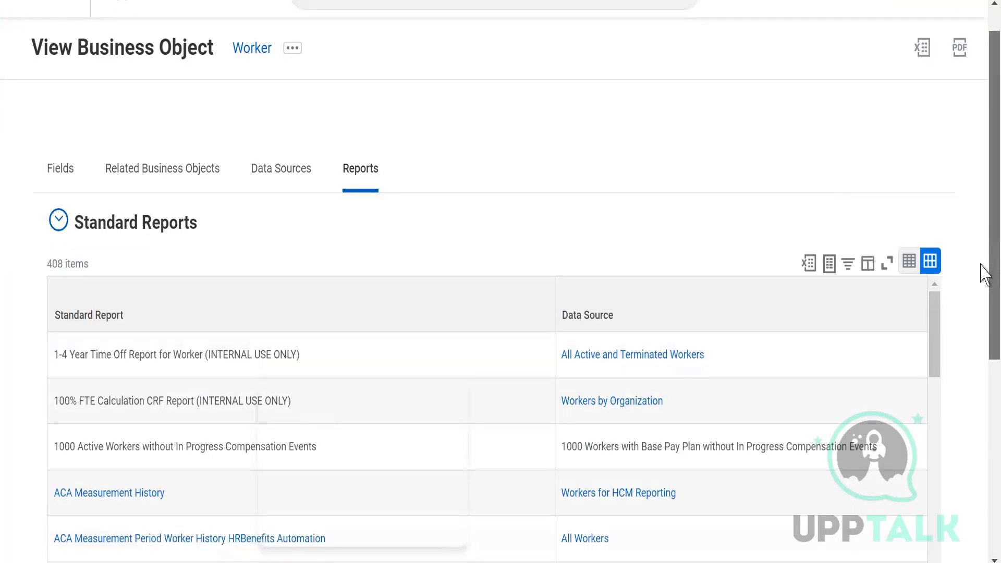
scroll(985, 313, down, 2)
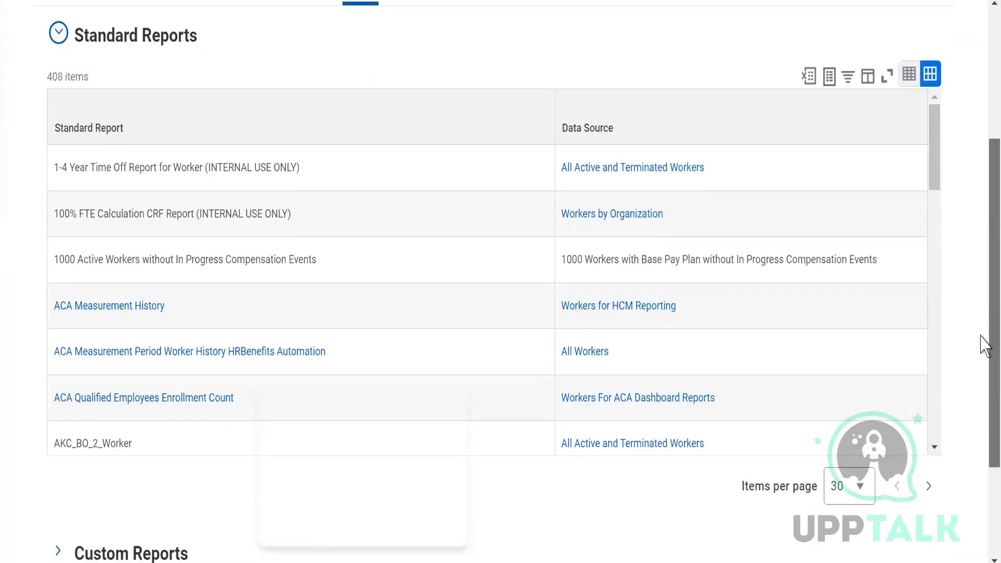
scroll(983, 365, down, 2)
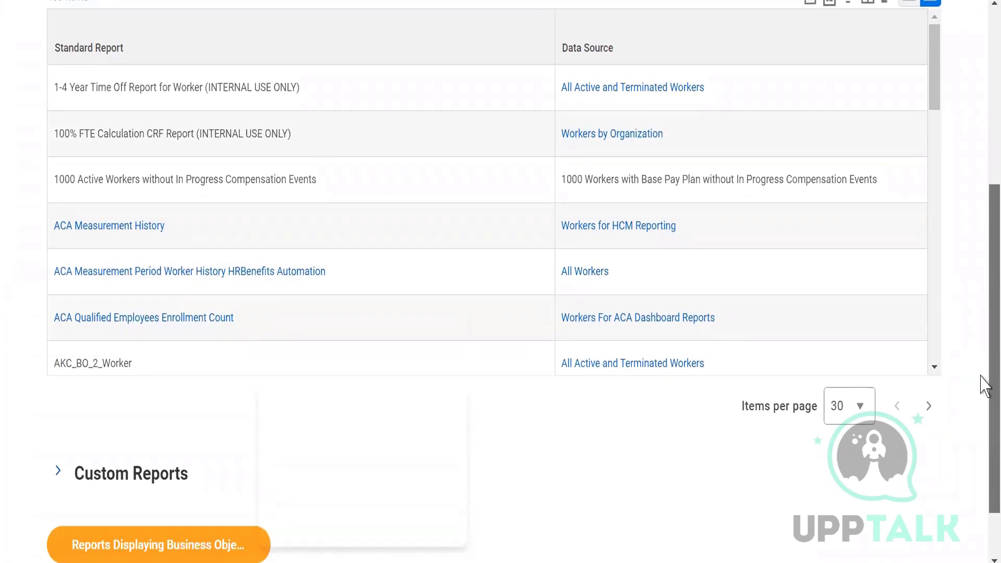
scroll(984, 366, up, 2)
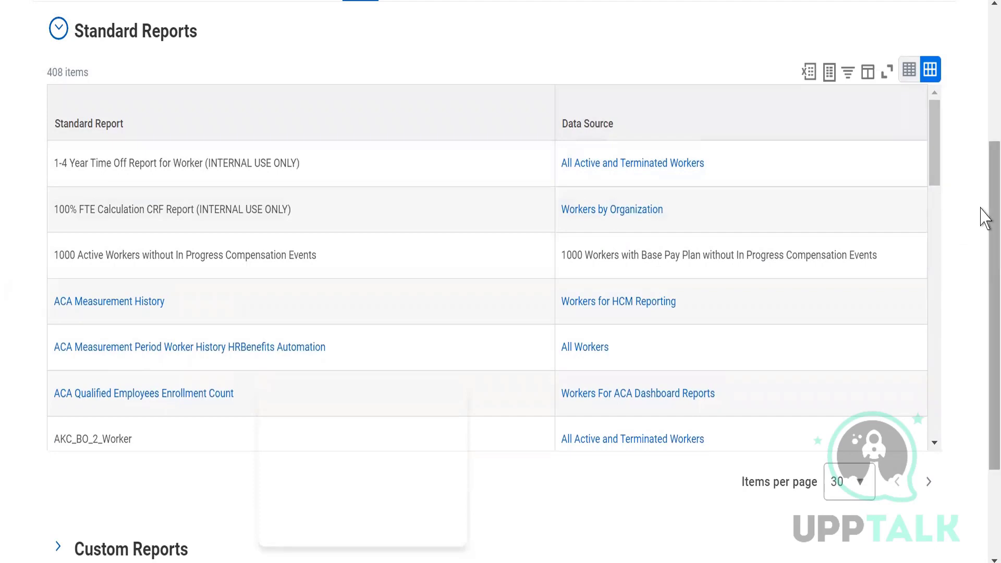
scroll(985, 245, down, 1)
scroll(986, 228, up, 2)
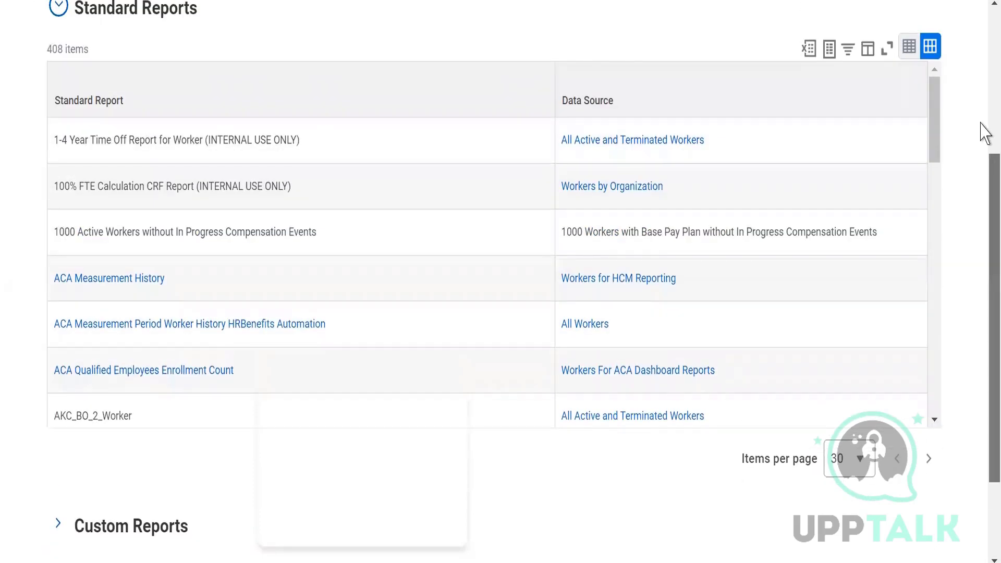
scroll(986, 134, up, 2)
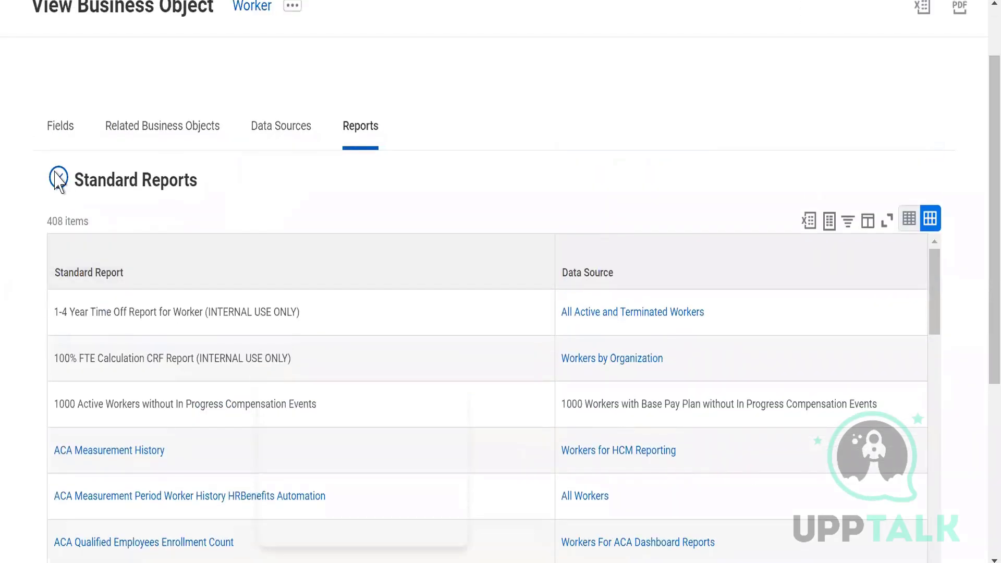
Step: Collapse Standard Reports, expand Custom Reports to review the reports with their accounts and data sources, and collapse it again
click(58, 179)
click(58, 326)
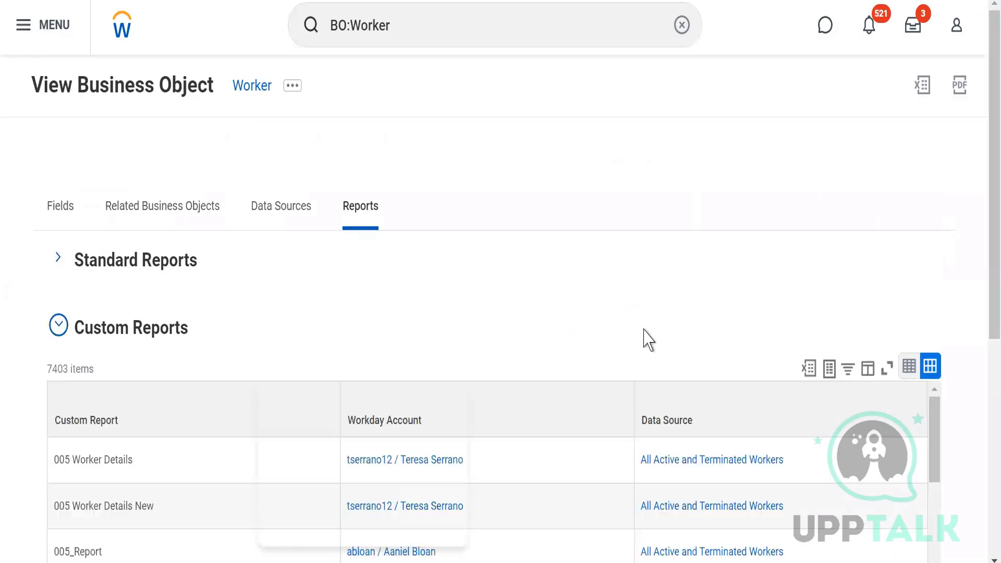
scroll(983, 197, down, 3)
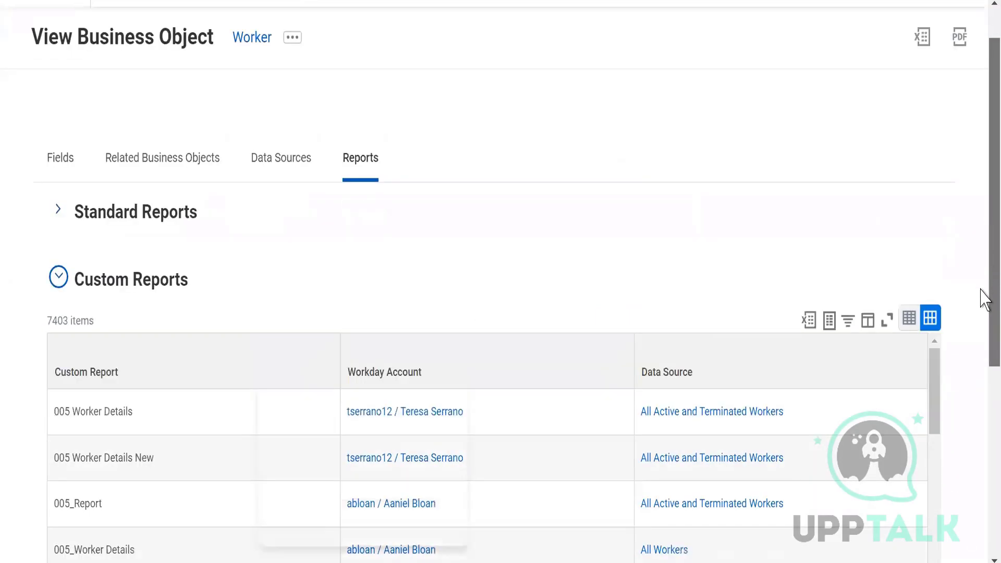
scroll(984, 334, down, 1)
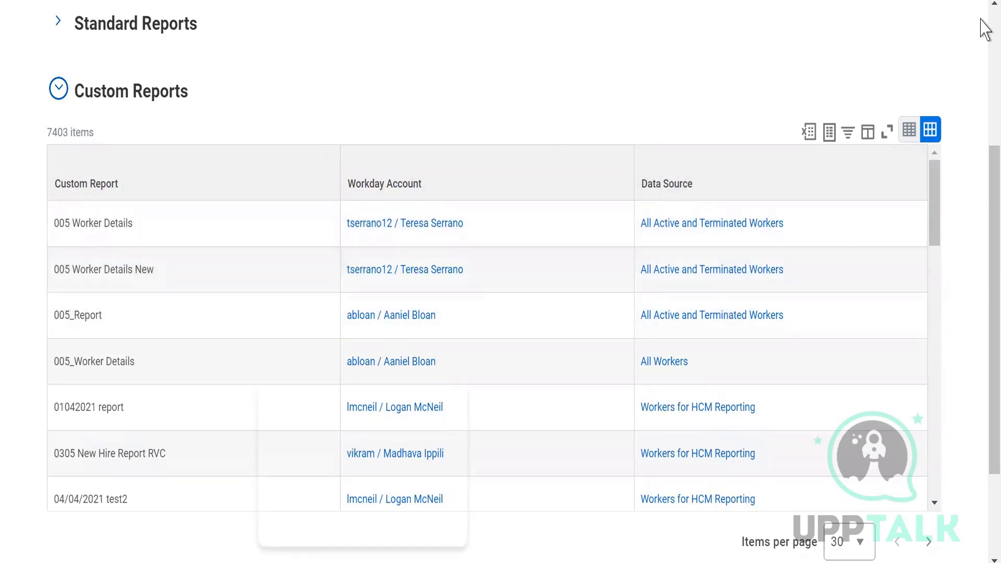
scroll(985, 29, up, 5)
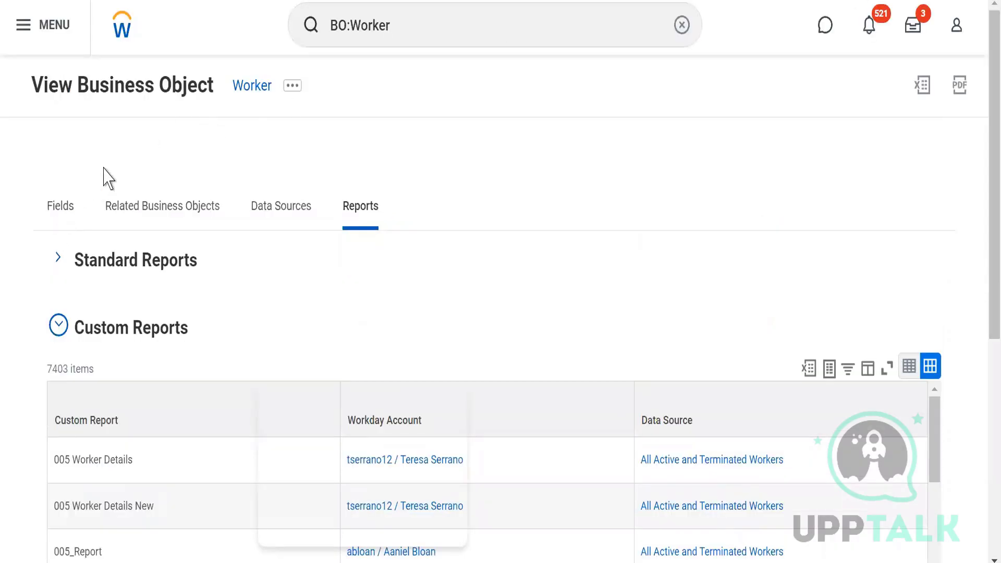
click(57, 327)
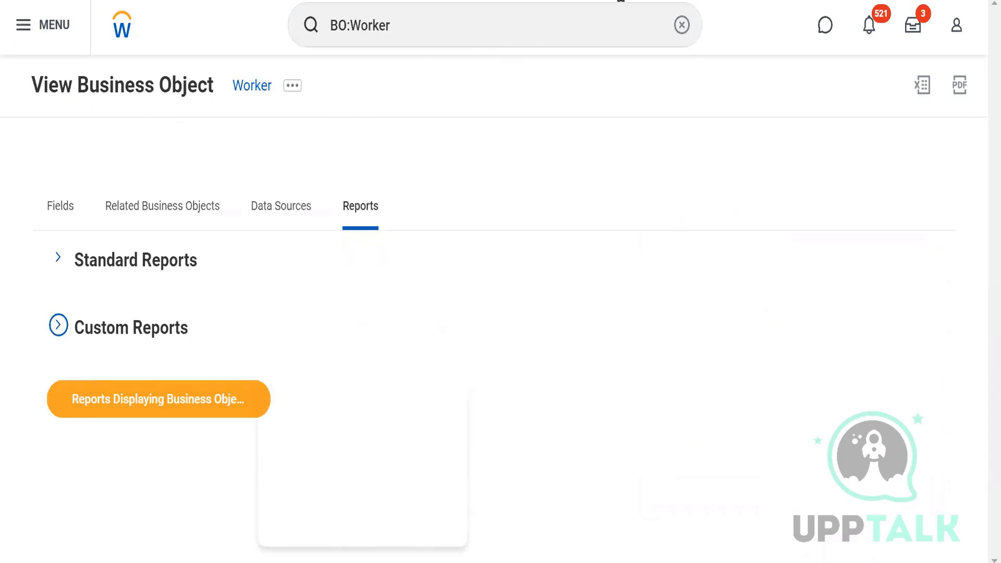
Step: Replace the BO:Worker search with "cre cus rep" and open the Create Custom Report task
click(682, 24)
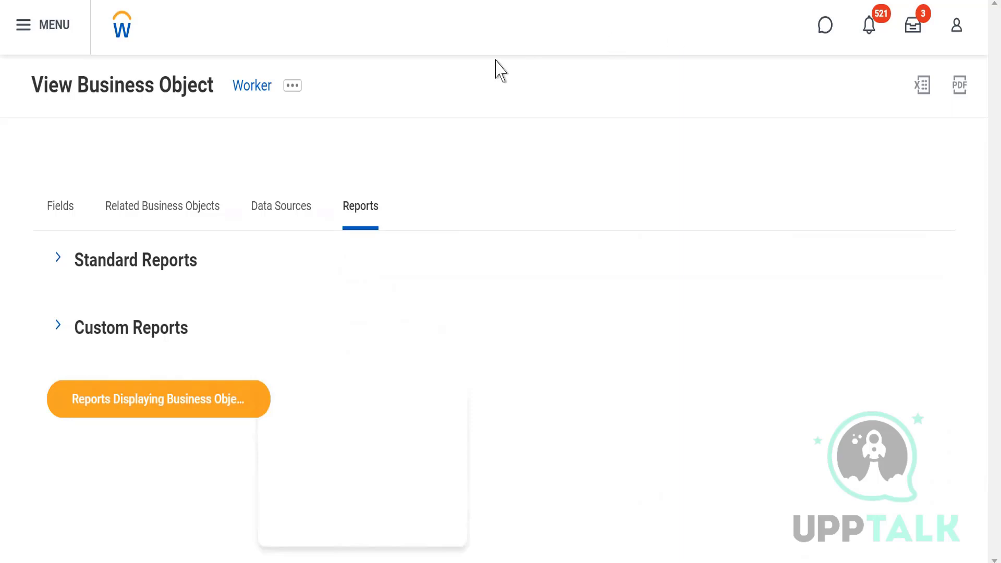
click(417, 32)
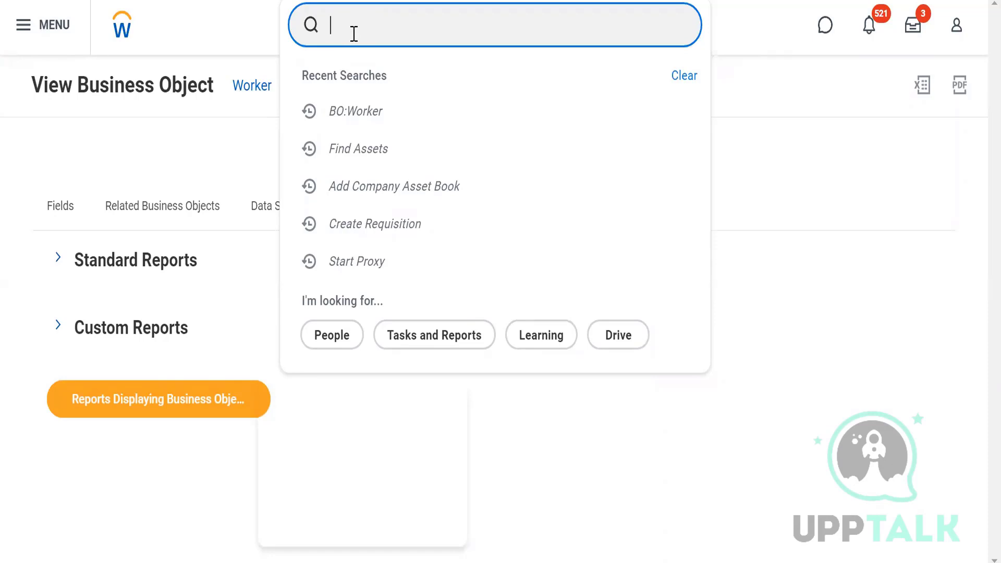
text(cre)
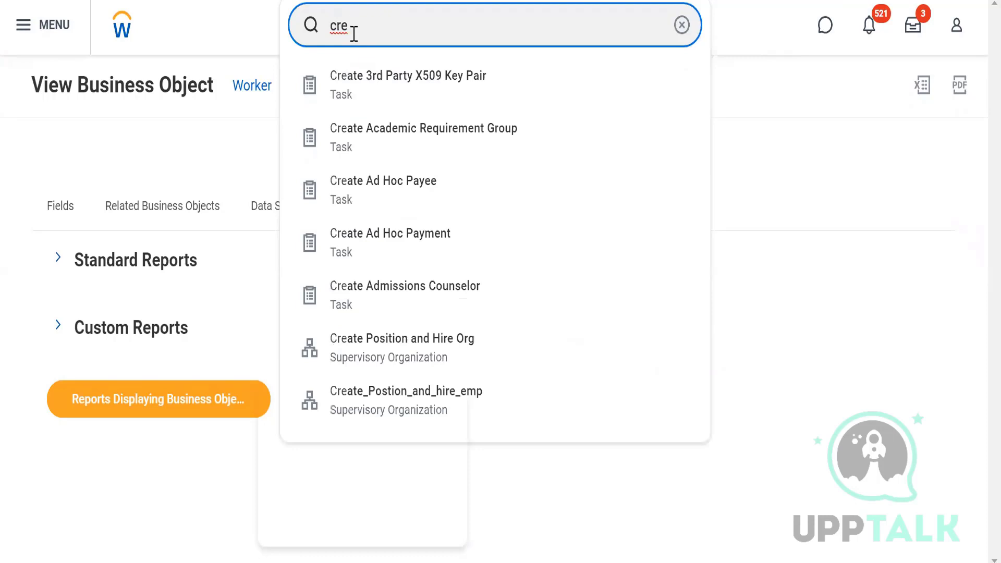
text( cus rep)
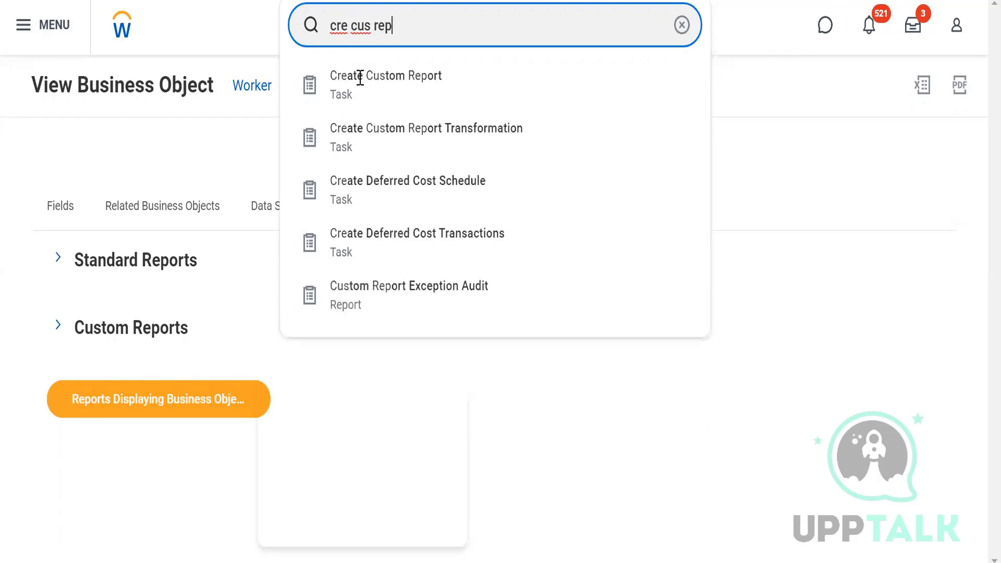
click(348, 89)
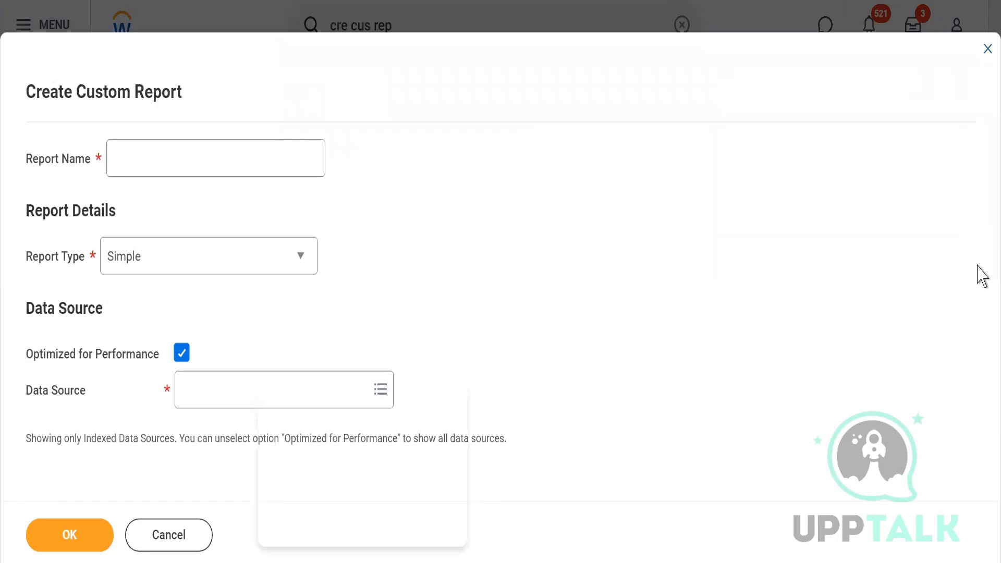
Step: Name the new custom report WLE7_Simple
click(141, 157)
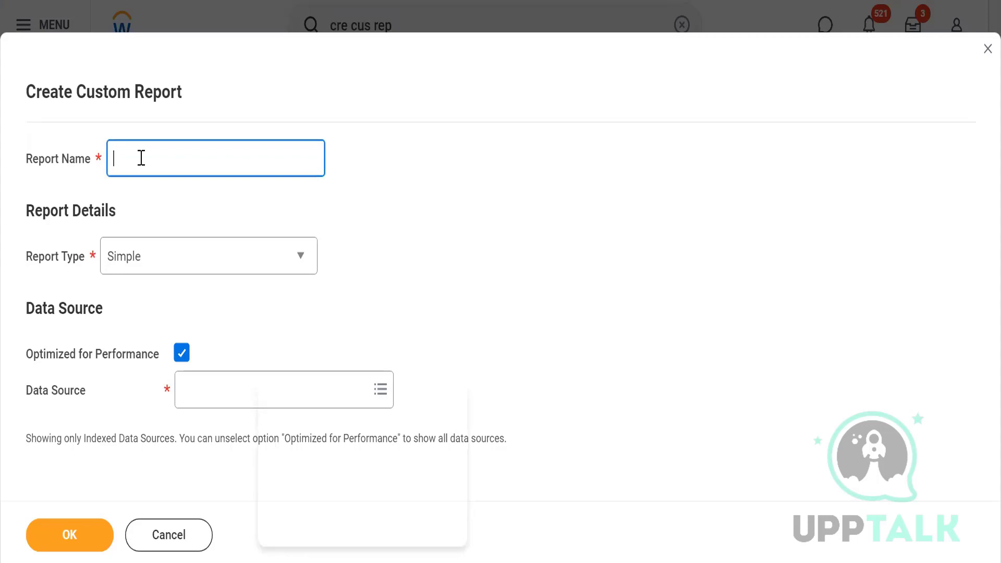
text(WLE7_Simple)
click(452, 284)
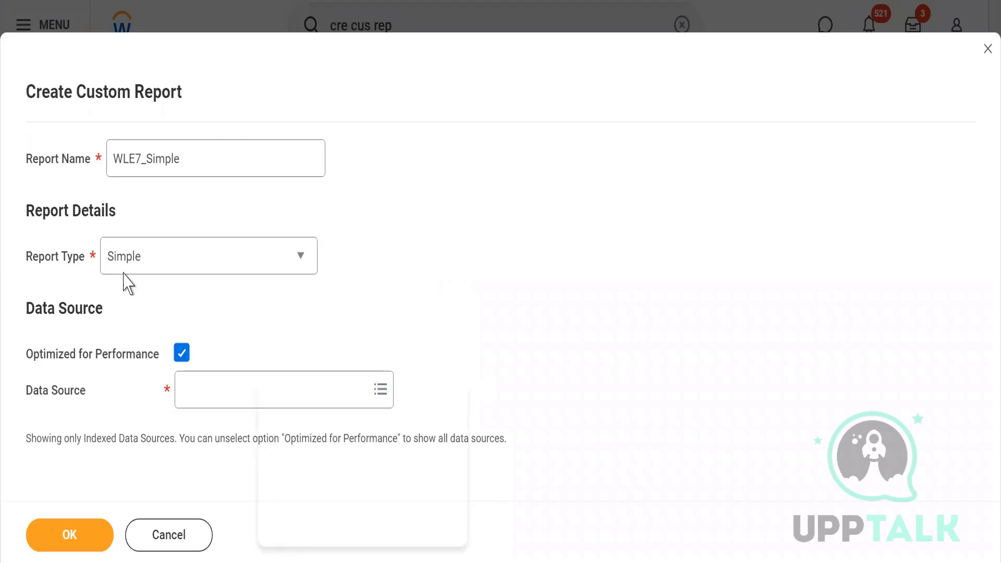
Step: Review the available report types, select Simple, and turn off Optimized for Performance
click(153, 268)
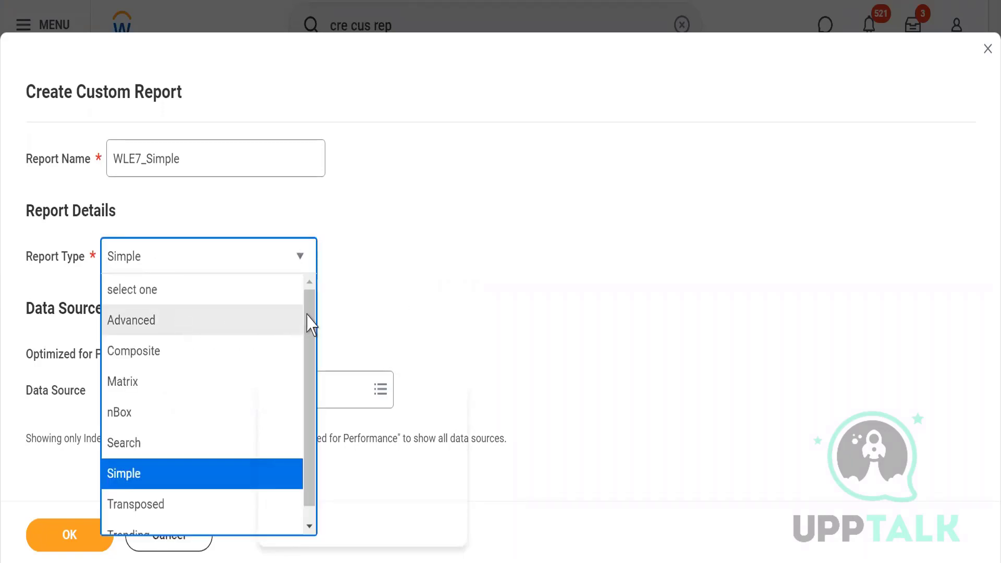
scroll(308, 316, down, 1)
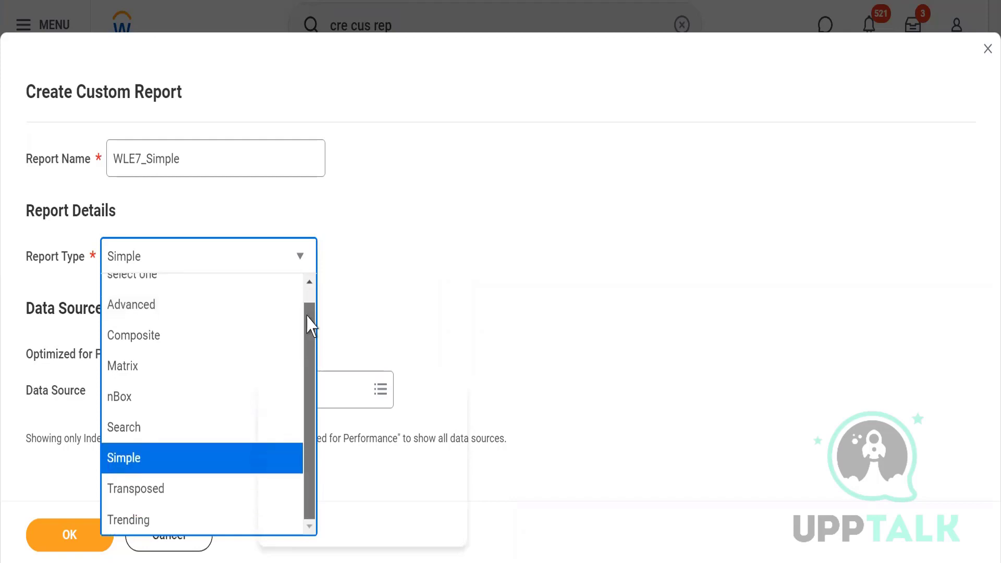
scroll(308, 313, up, 1)
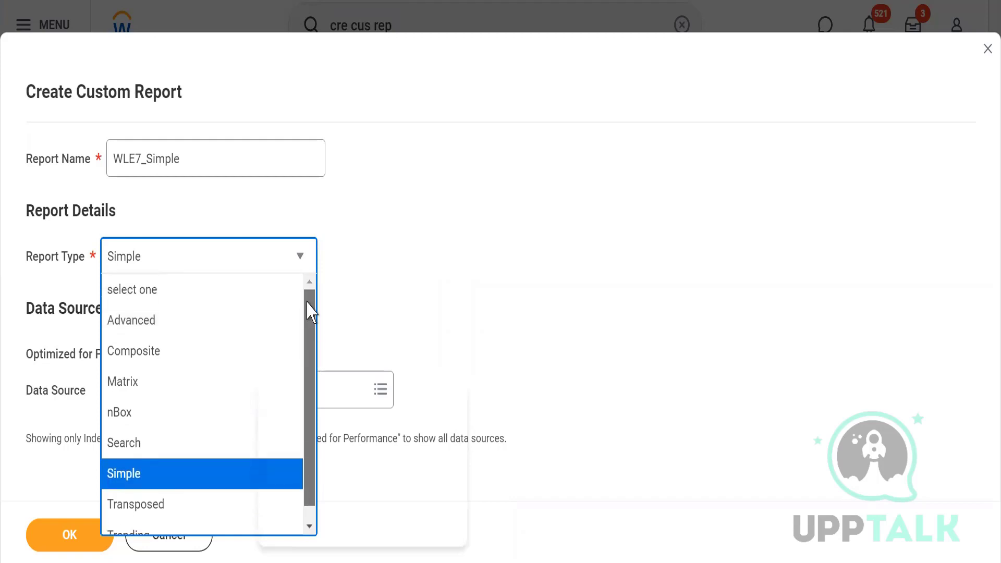
click(514, 300)
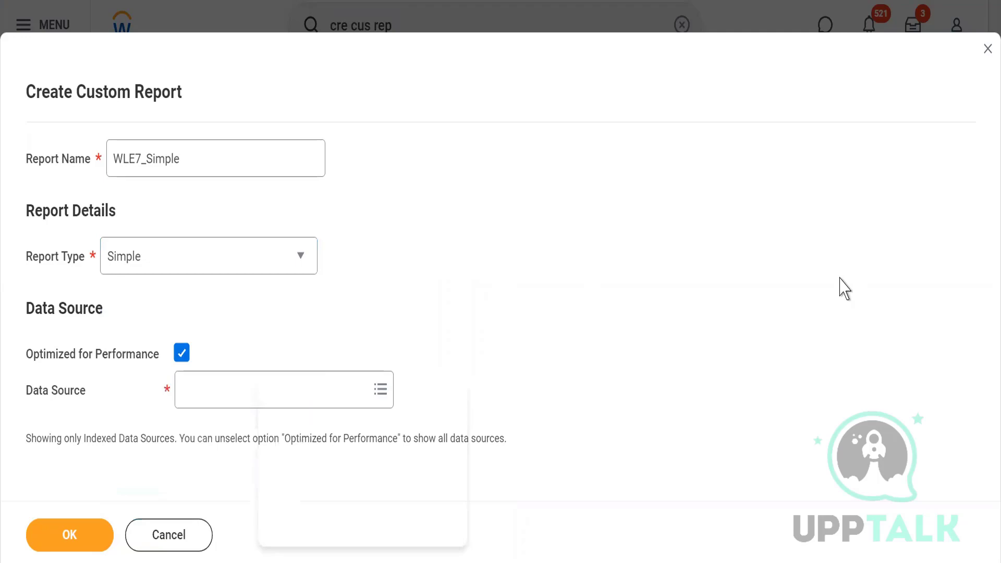
click(301, 262)
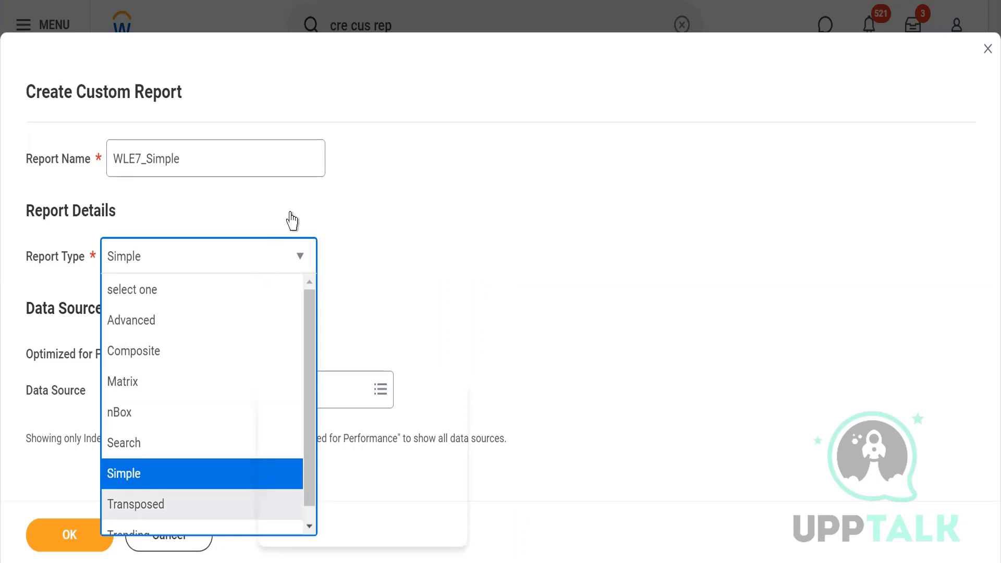
click(119, 478)
click(441, 292)
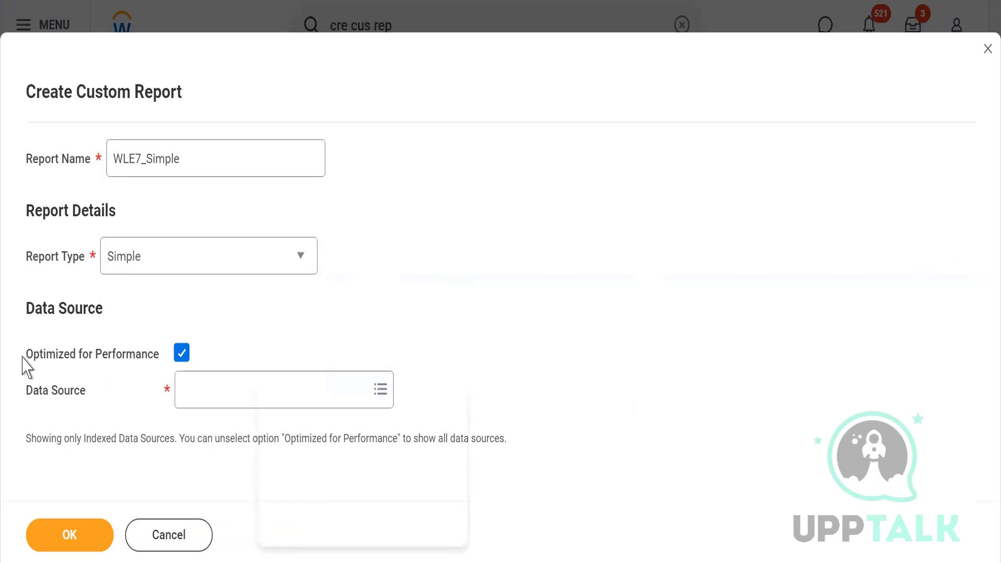
mouse_move(158, 360)
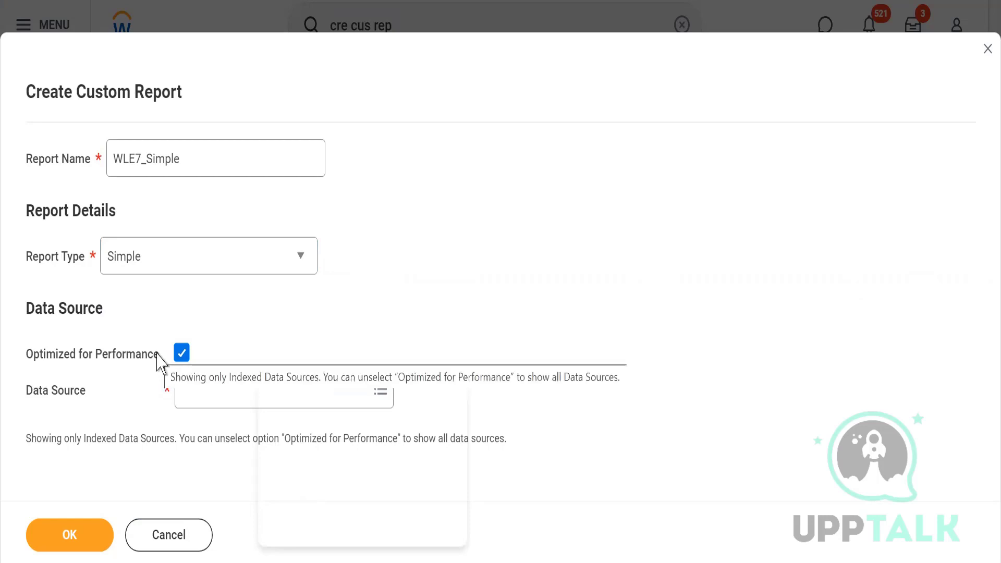
click(180, 355)
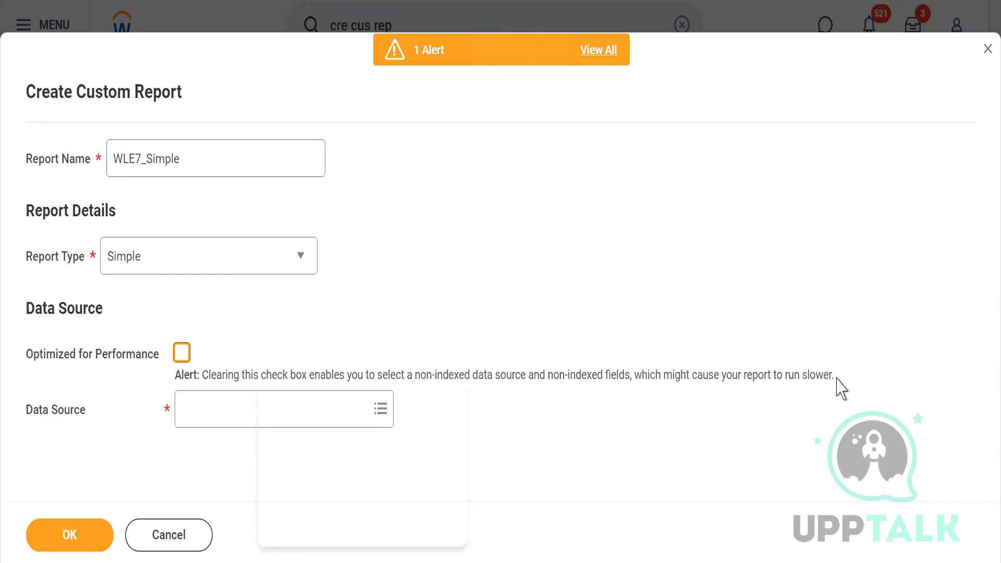
click(200, 415)
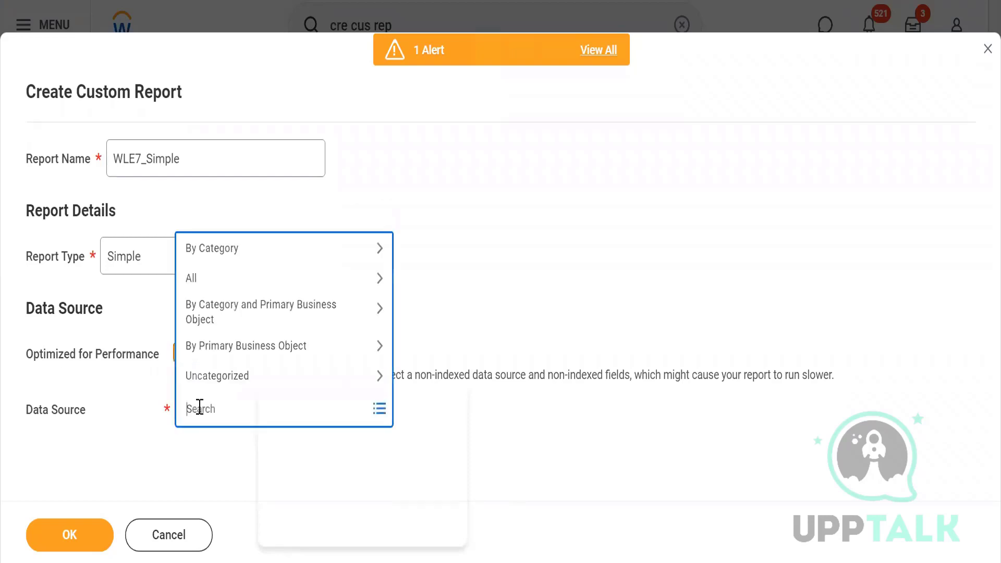
text(All active and termi)
key(Return)
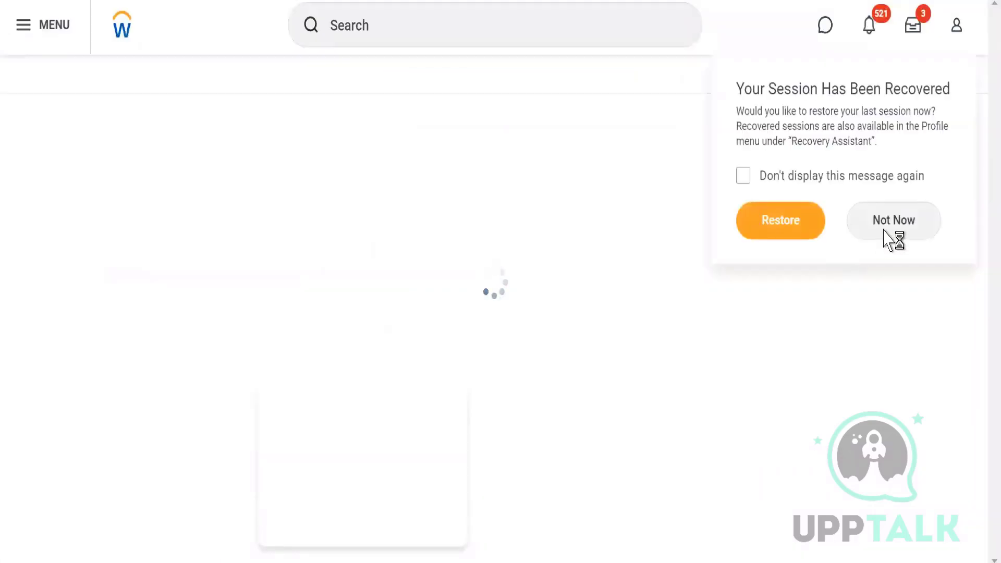
click(897, 223)
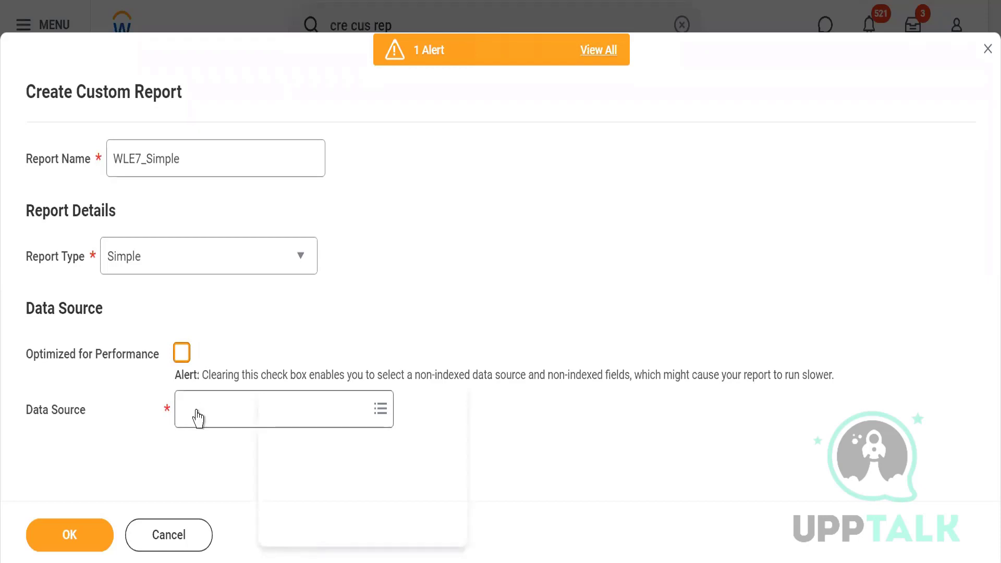
Step: Search the report's data sources for "All active and" and select All Active and Terminated Workers
click(198, 412)
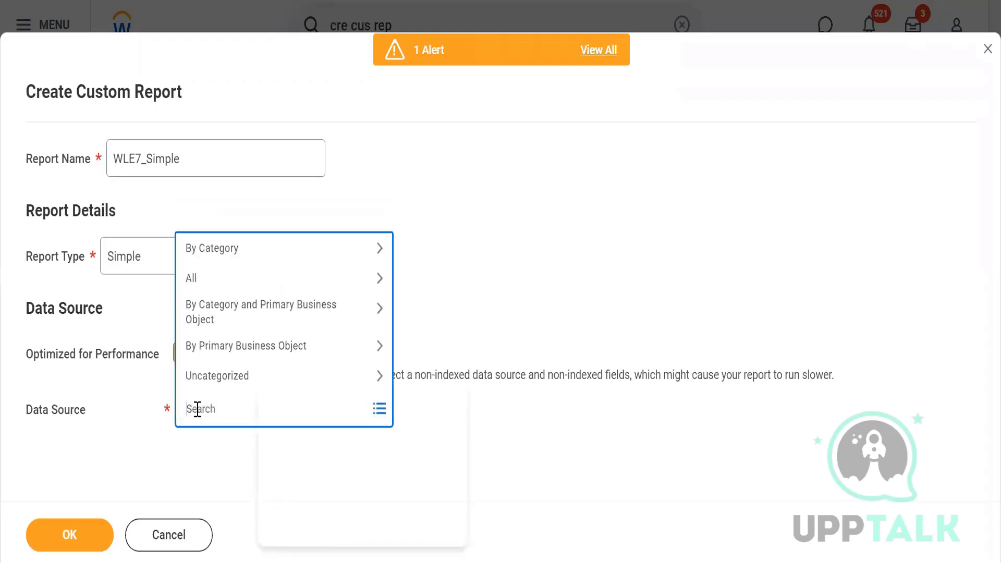
text(All active and)
key(Return)
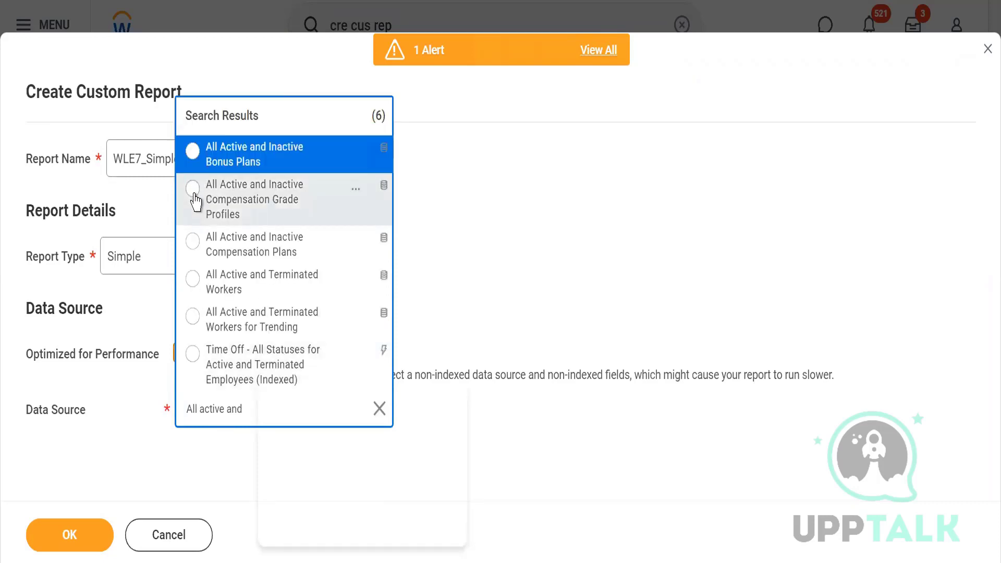
click(194, 278)
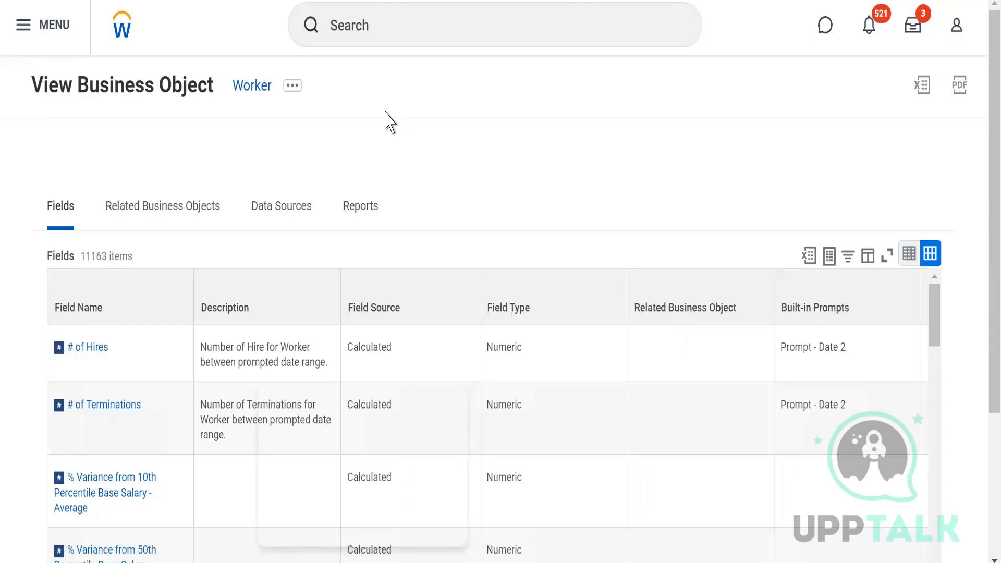
Step: Review the data sources available for the Worker business object, reading their descriptions, categories and data source types
click(281, 214)
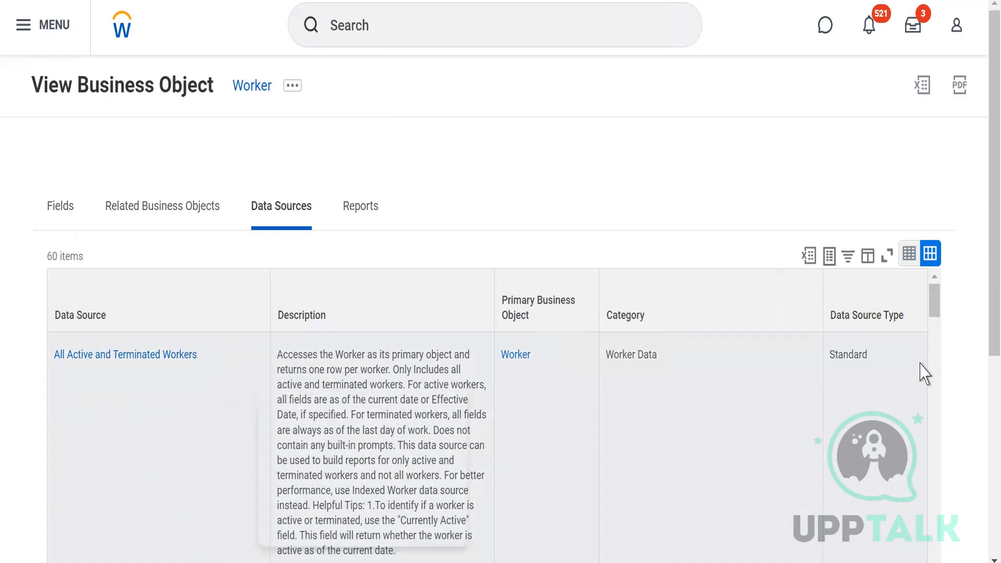
scroll(985, 336, down, 2)
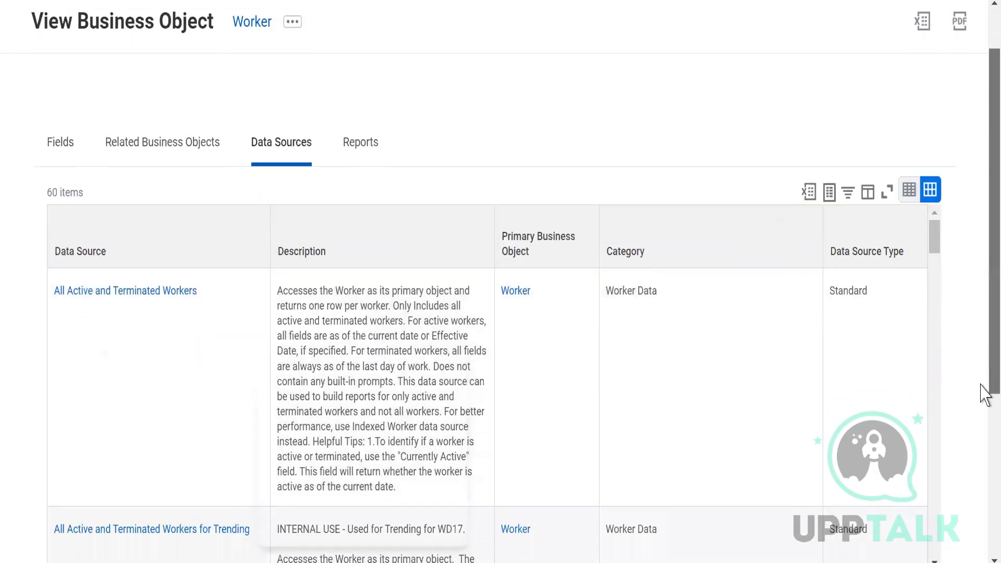
scroll(985, 437, down, 3)
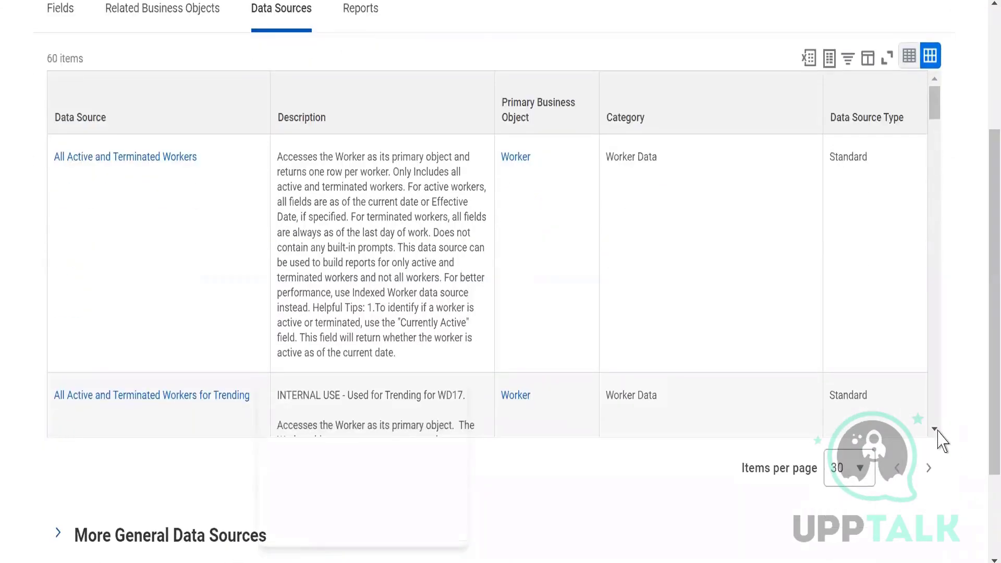
scroll(937, 436, down, 15)
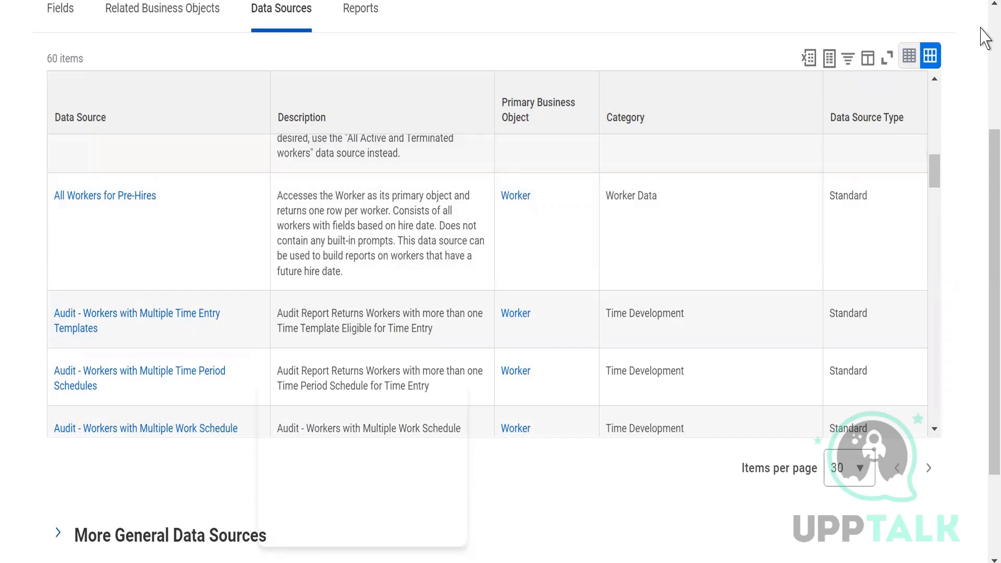
scroll(985, 37, up, 4)
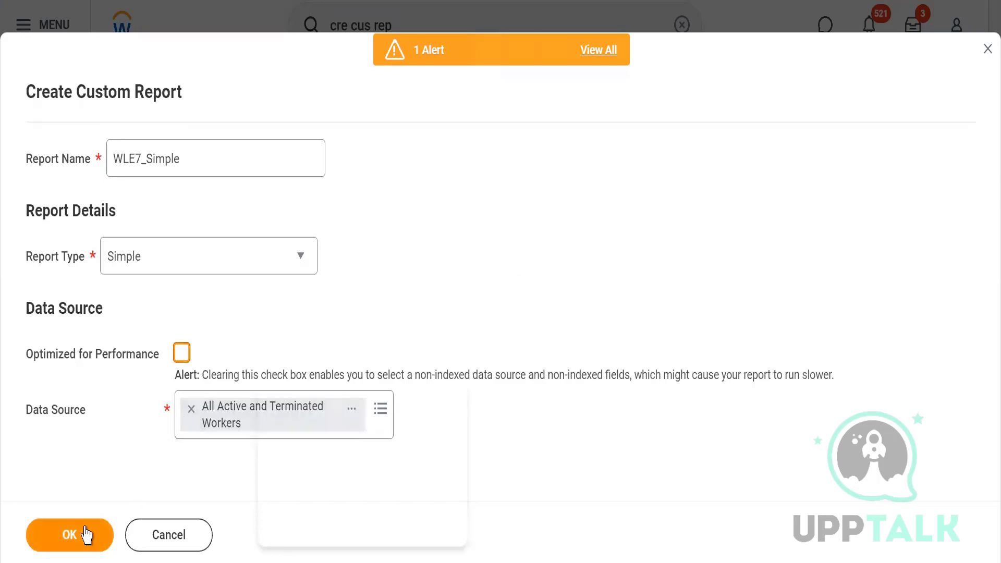
Step: Create the WLE7_Simple report with the chosen settings and read its temporary report notice, including the automatic deletion date
click(57, 537)
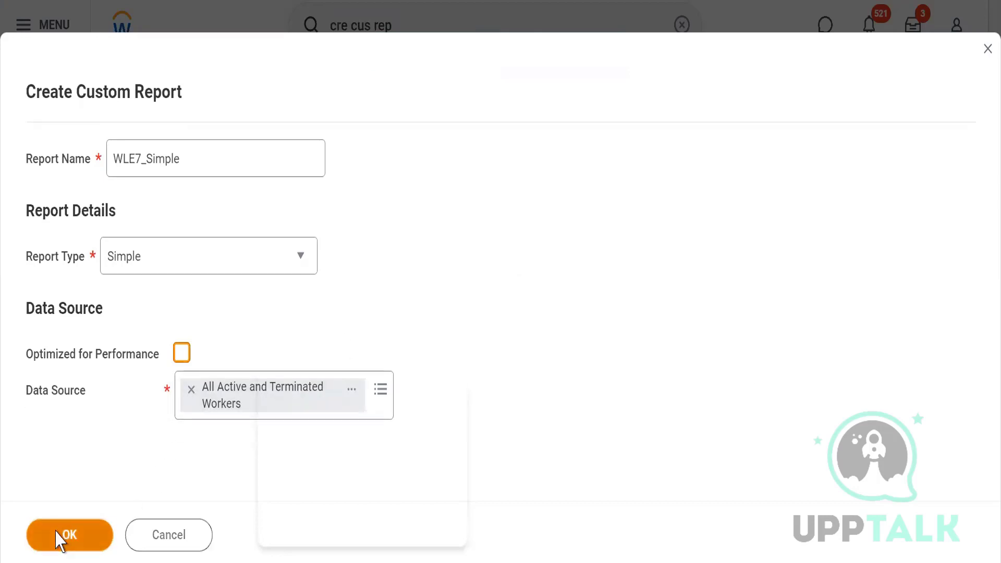
click(58, 538)
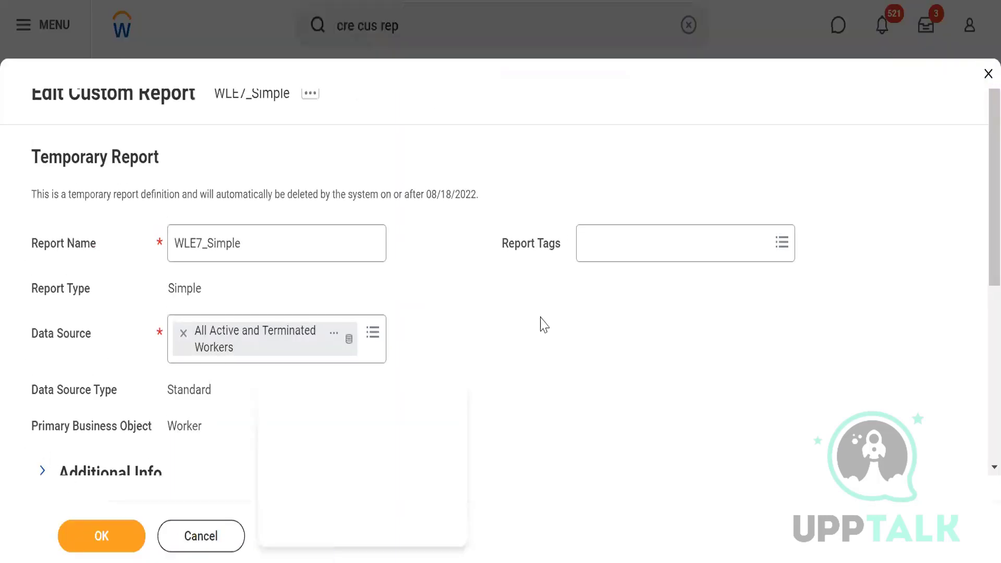
drag(81, 156, 178, 168)
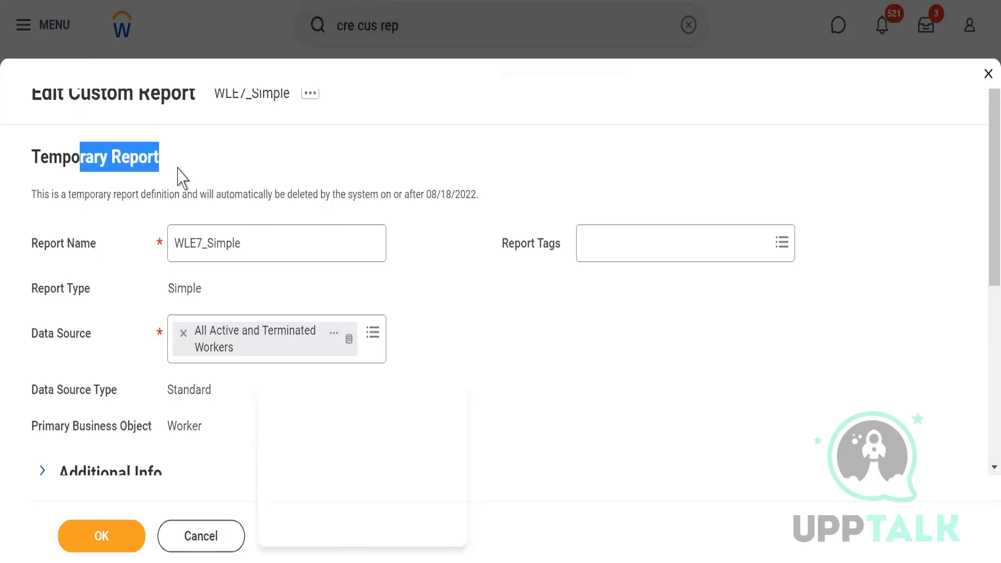
triple_click(269, 197)
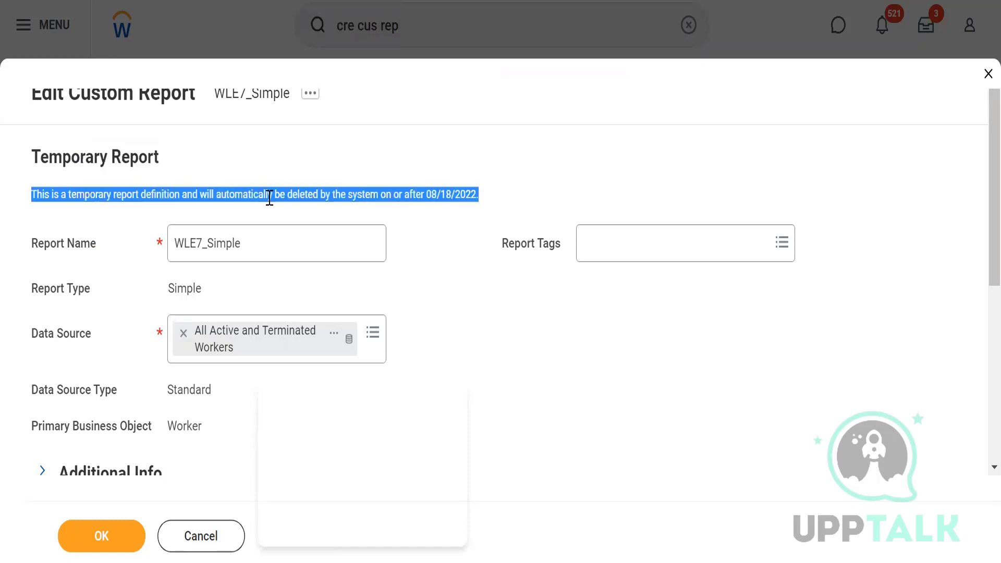
click(486, 262)
drag(347, 195, 459, 195)
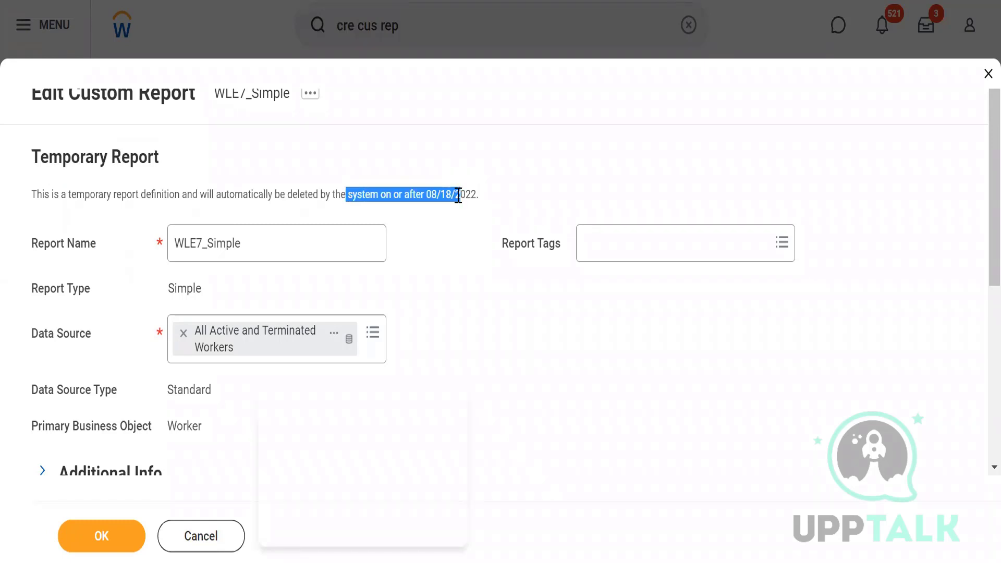
click(559, 362)
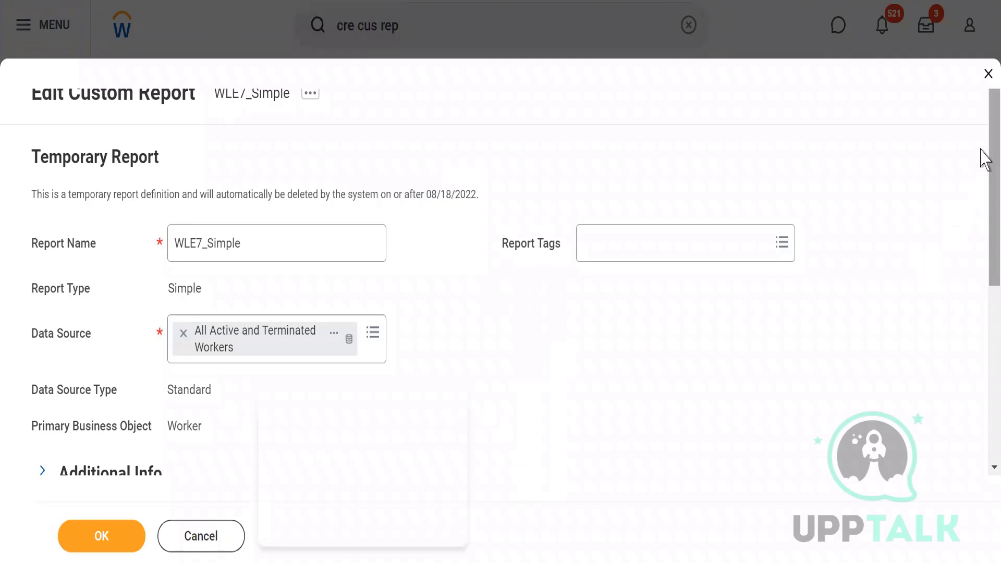
Step: Examine the report name, report type and data source type in the WLE7_Simple report definition
scroll(984, 188, down, 3)
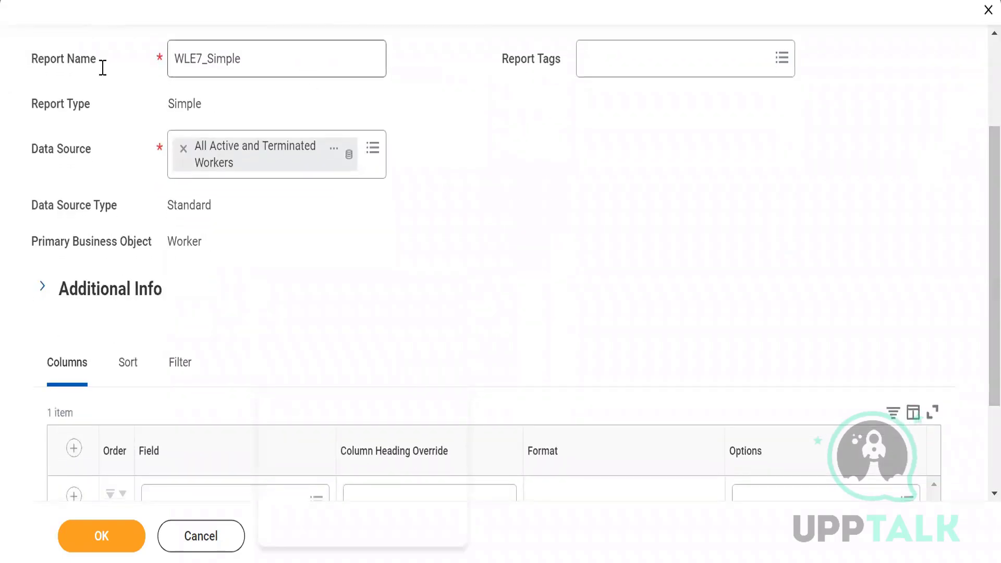
double_click(205, 50)
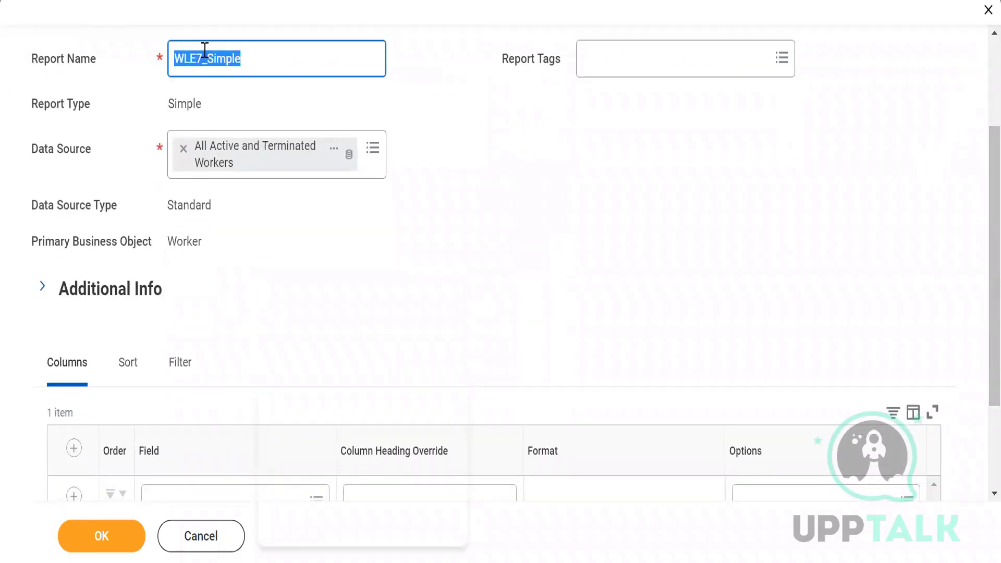
double_click(177, 106)
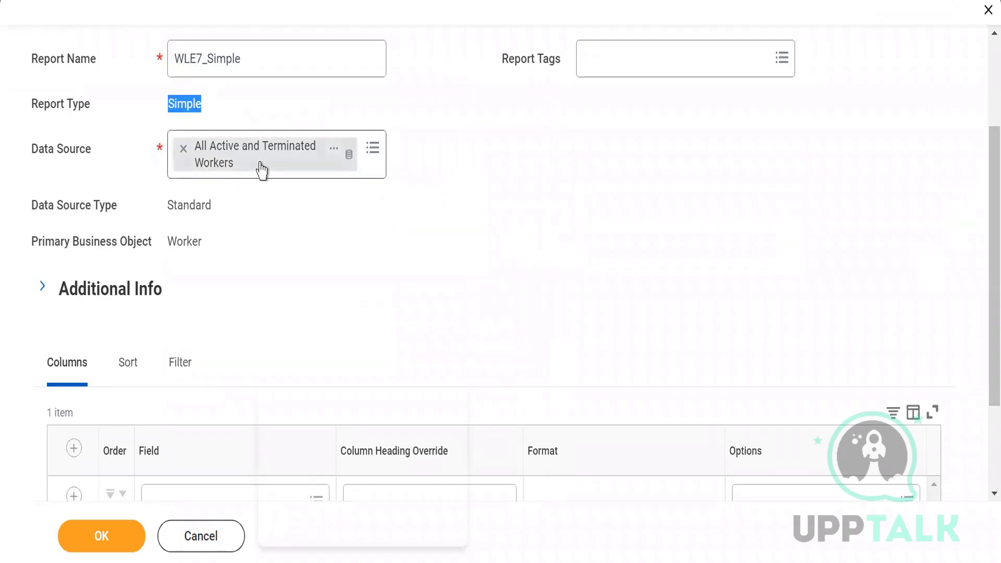
click(26, 207)
drag(65, 209, 119, 209)
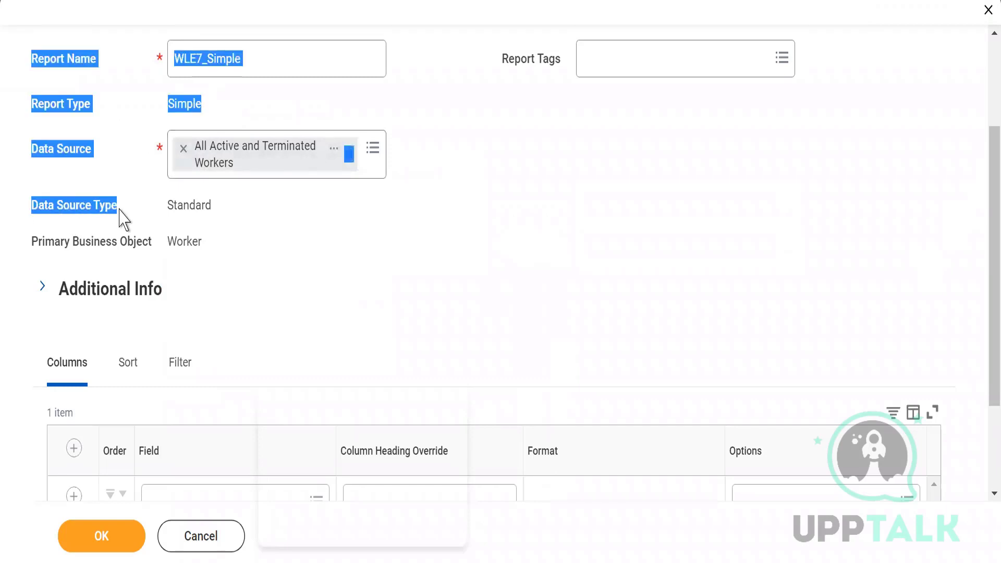
click(185, 206)
double_click(184, 207)
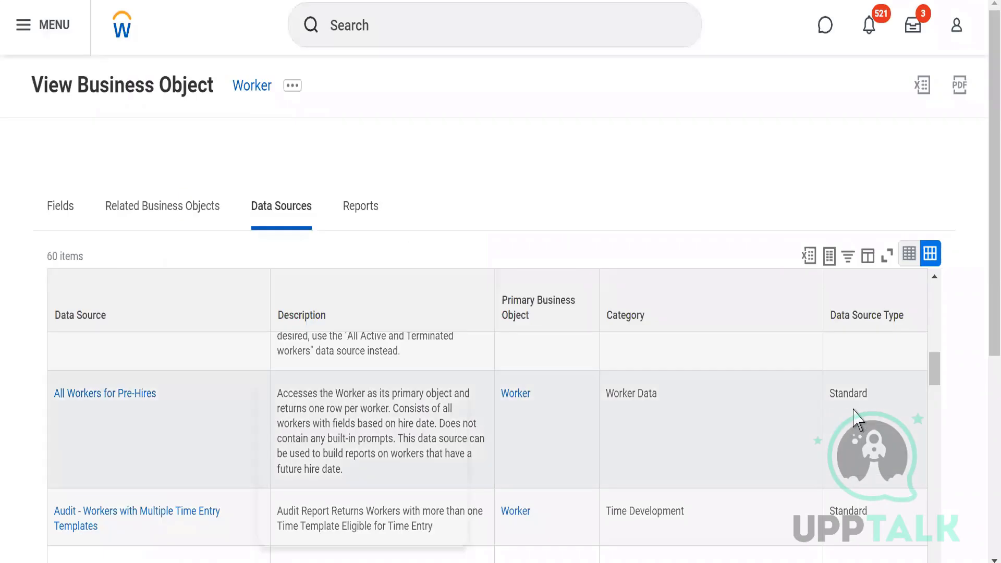
Step: Compare the data source type with the Worker business object's data source list and check the report's primary business object
double_click(849, 392)
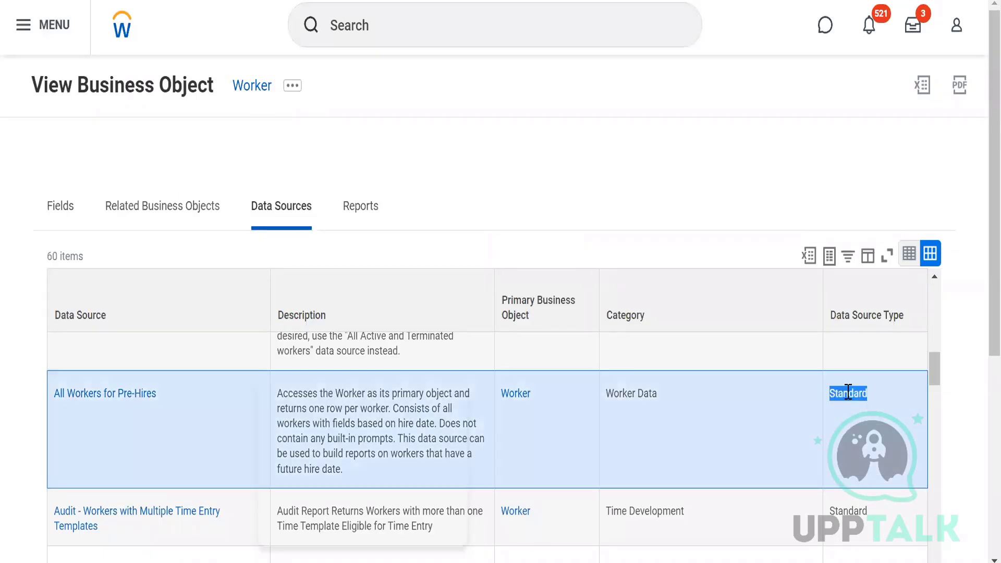
drag(931, 392, 933, 298)
double_click(848, 354)
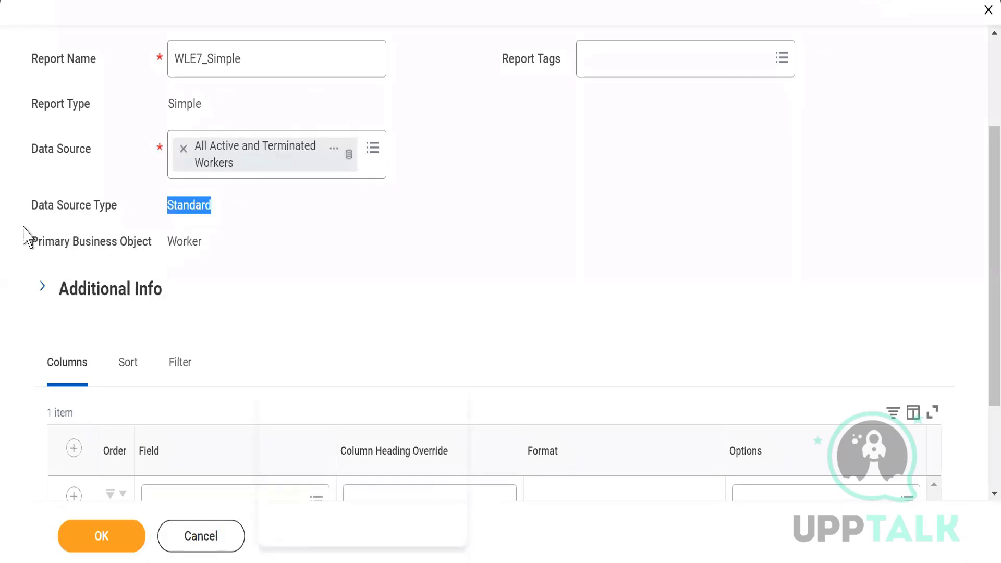
double_click(183, 242)
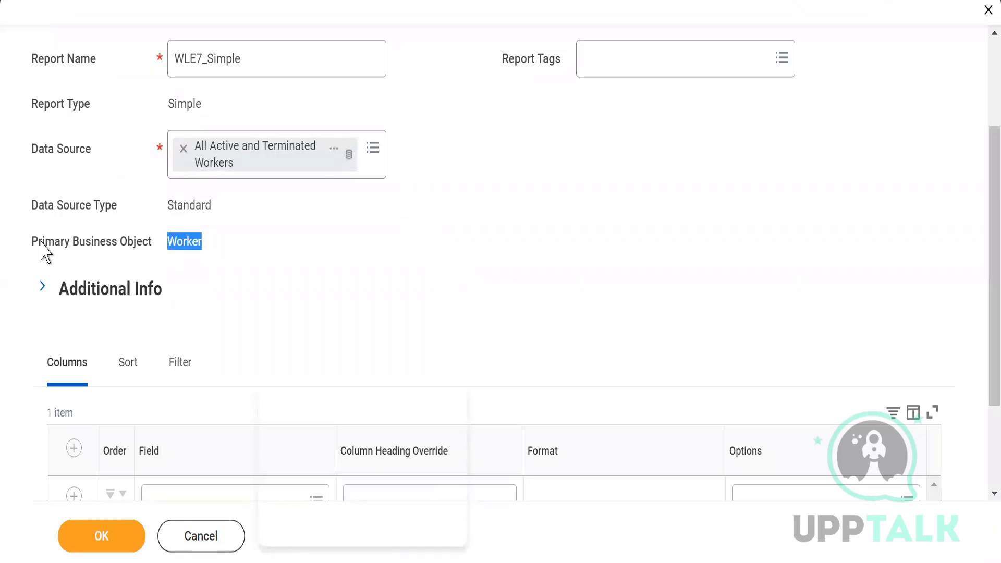
drag(37, 241, 122, 241)
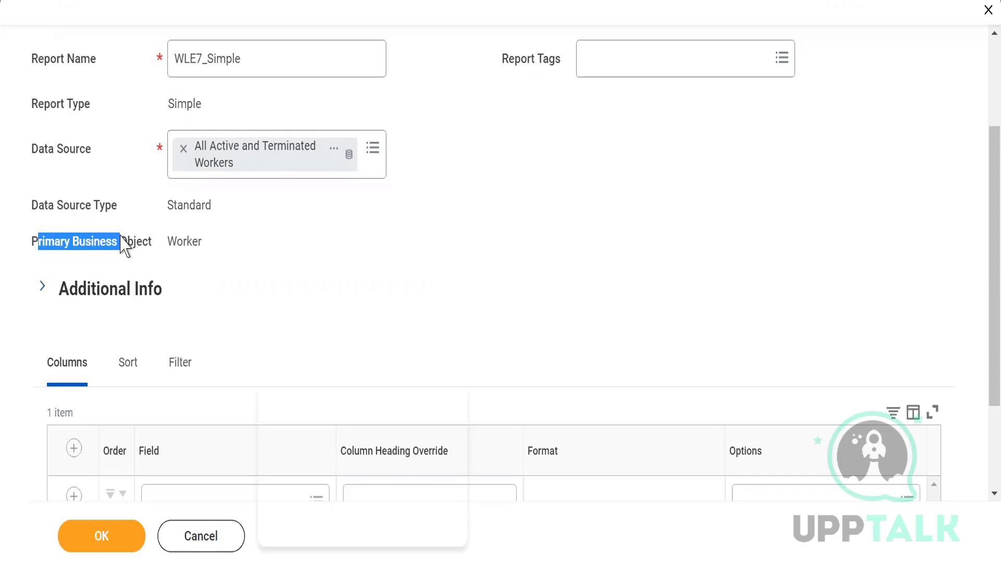
click(312, 267)
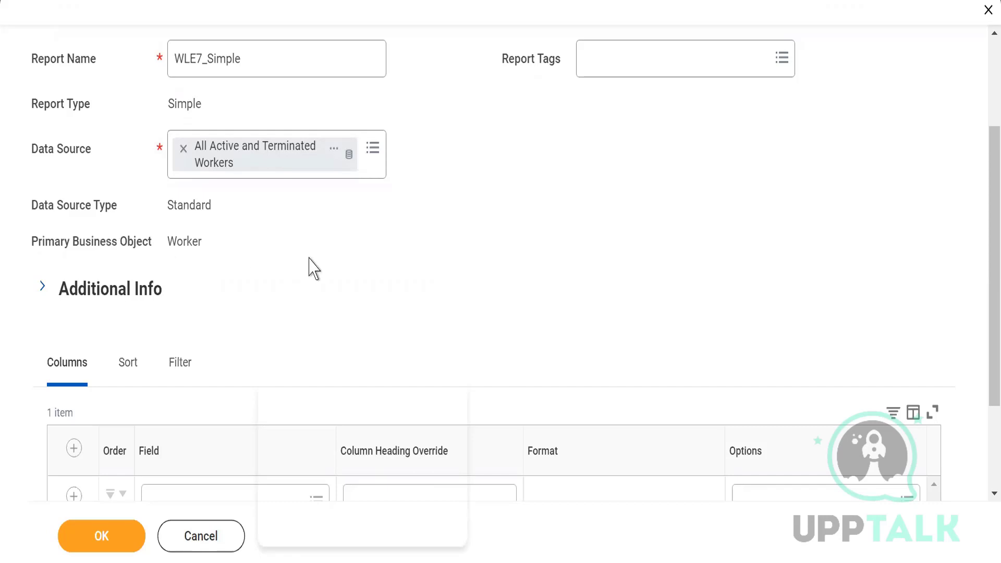
Step: Search the report's column fields for "First name" and select First Name as the field of the first column row
scroll(312, 267, down, 2)
scroll(312, 267, down, 2)
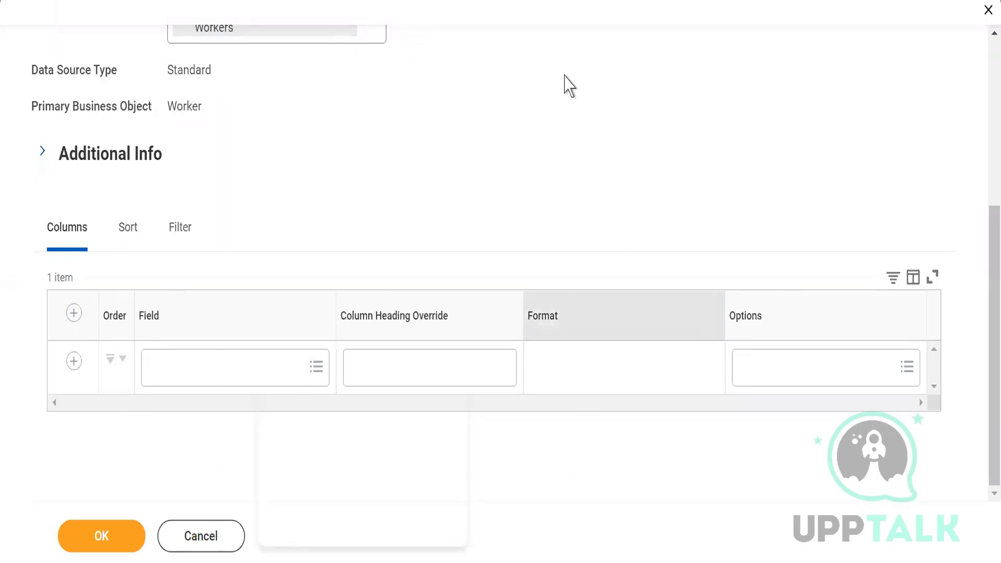
click(158, 373)
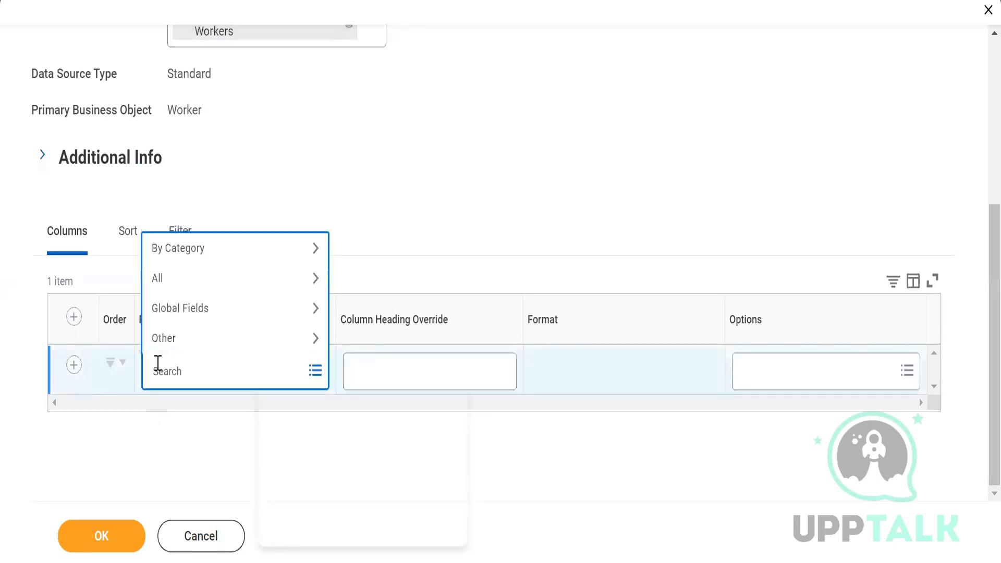
text(Firt name)
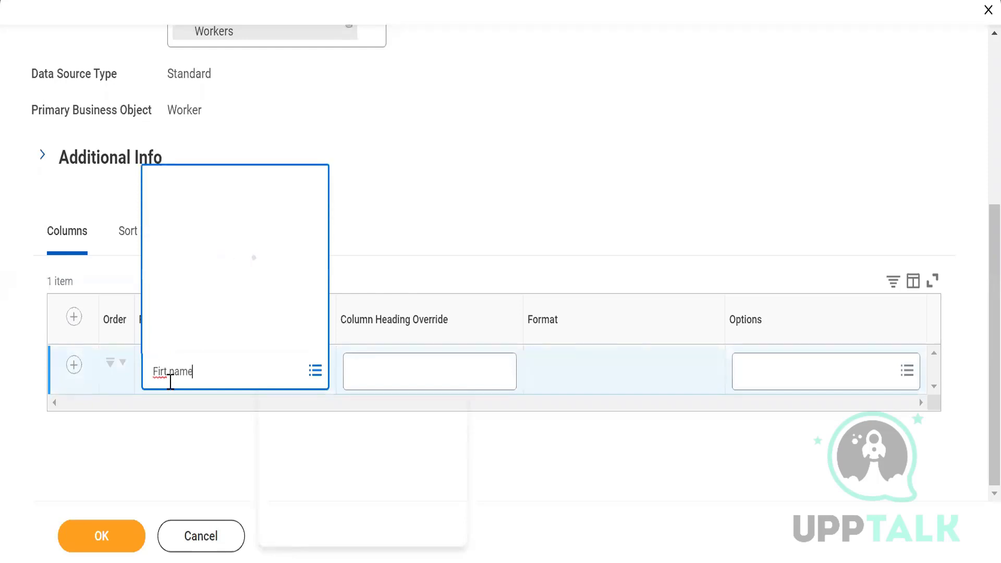
click(164, 372)
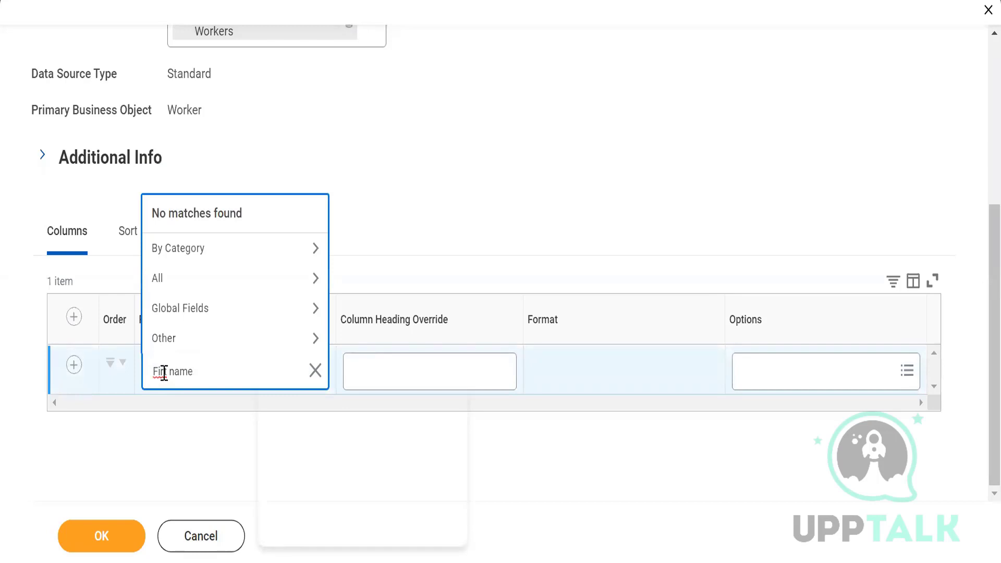
text(st)
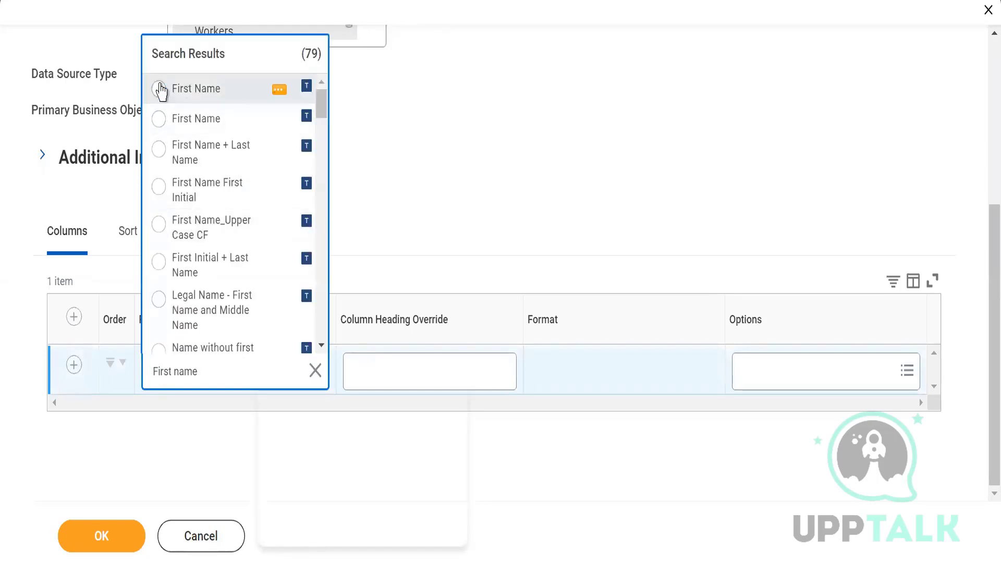
click(159, 90)
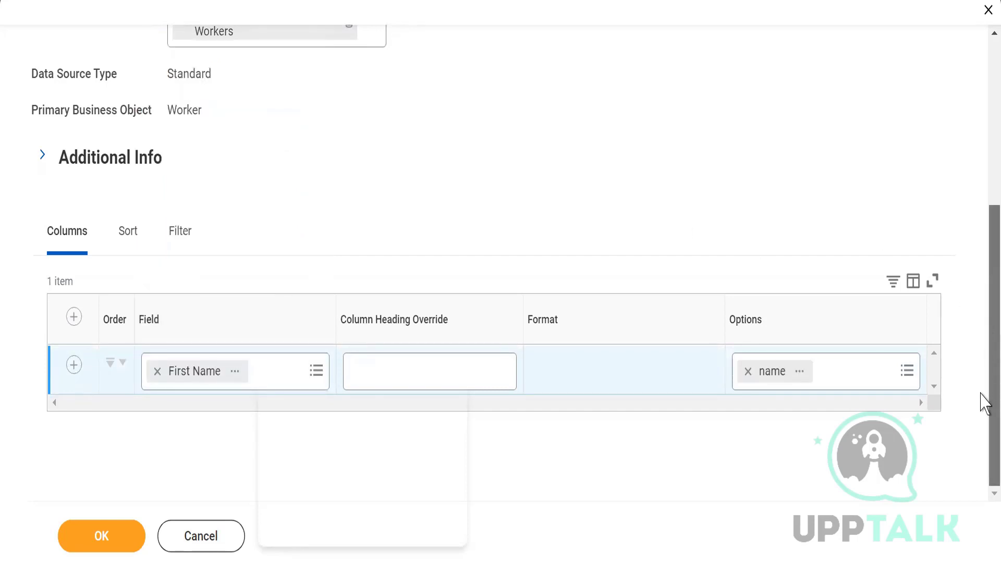
Step: Add another column row to the report and set its field to Last Name
click(74, 317)
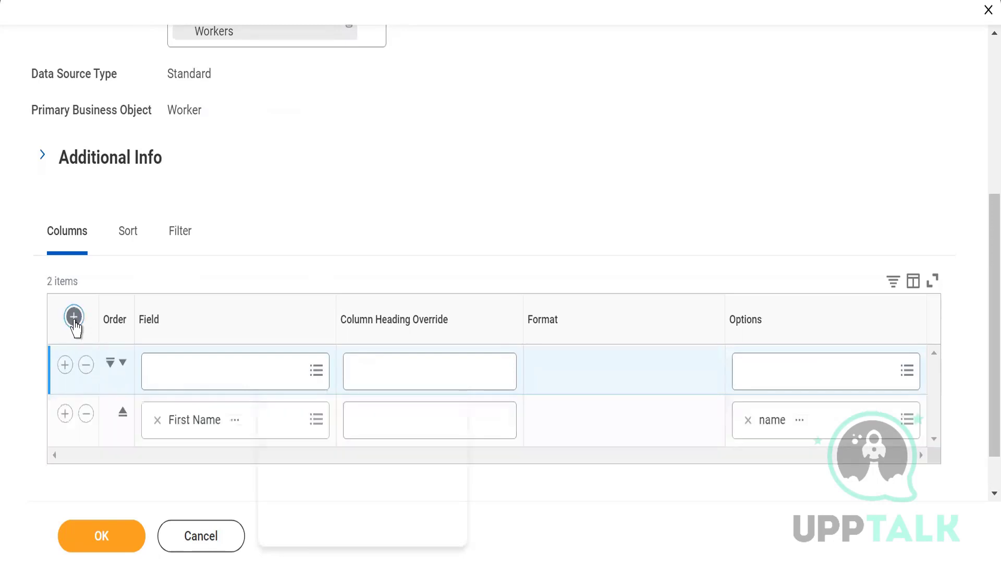
click(179, 371)
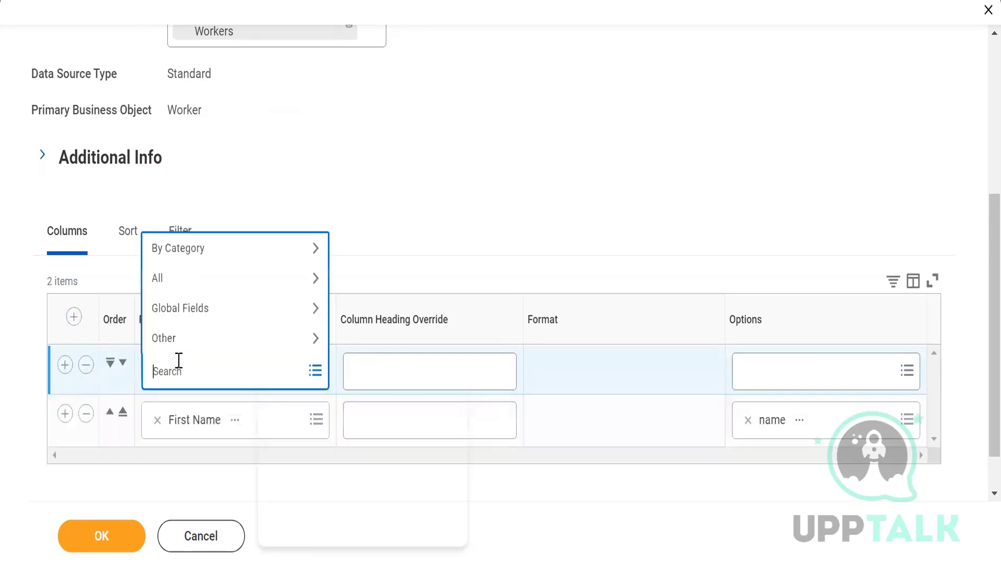
text(Last name)
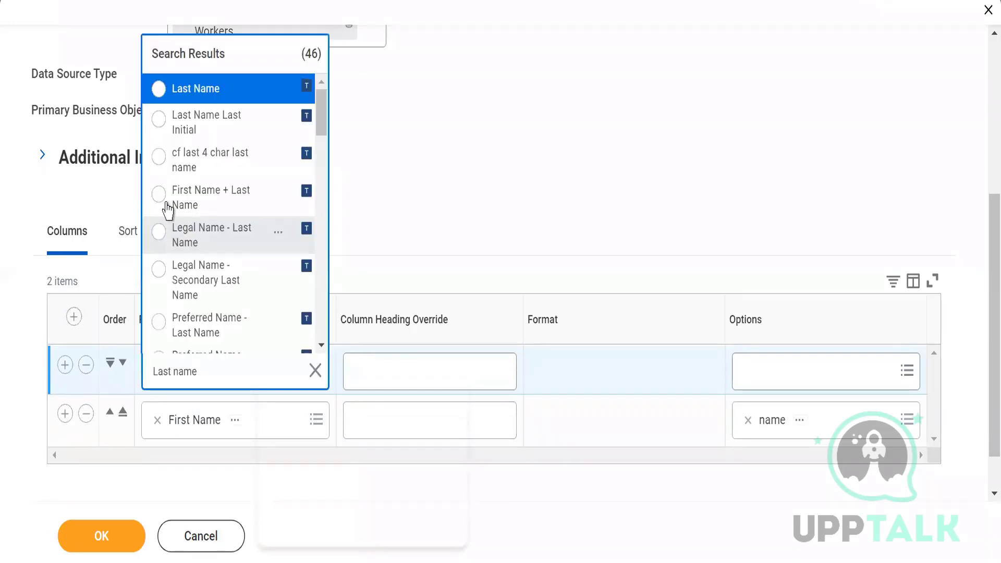
click(158, 89)
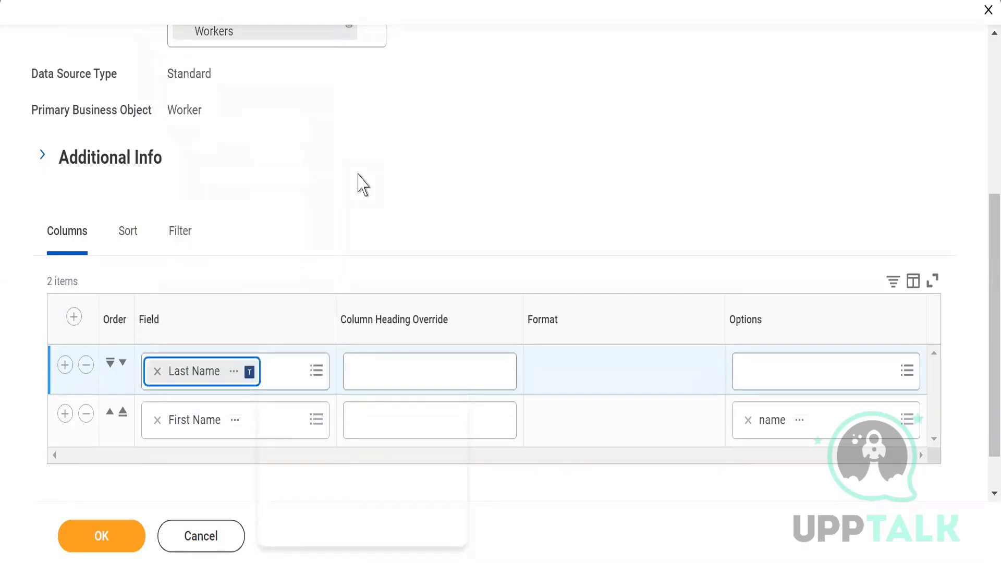
Step: Add a third column row to the report and set its field to Gender
click(73, 320)
click(178, 389)
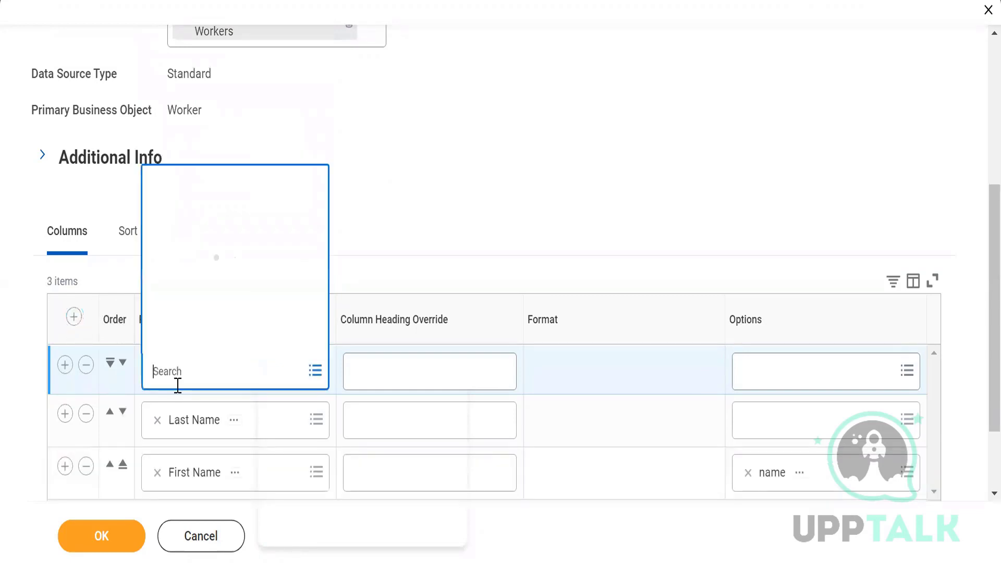
text(Gender)
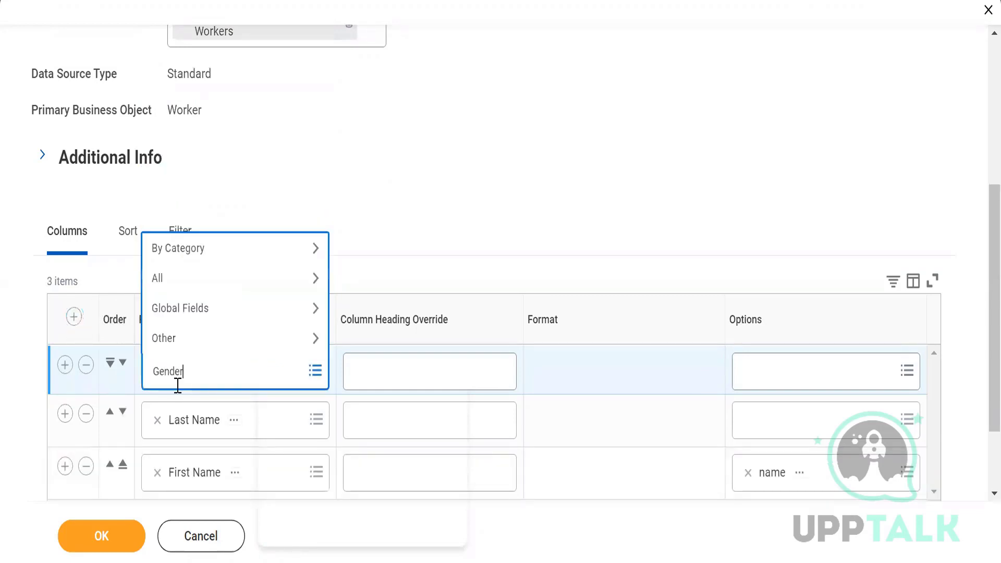
key(Return)
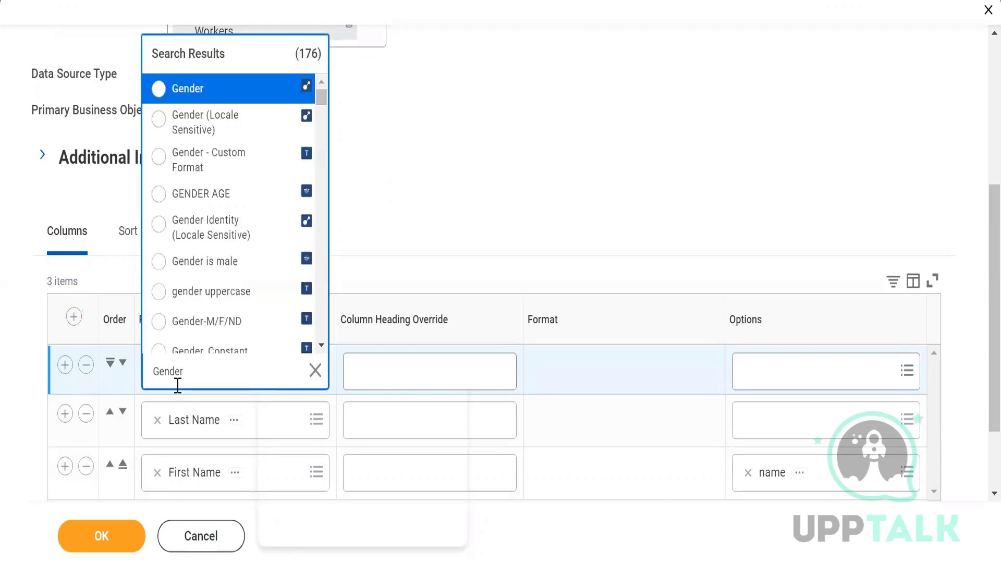
click(161, 93)
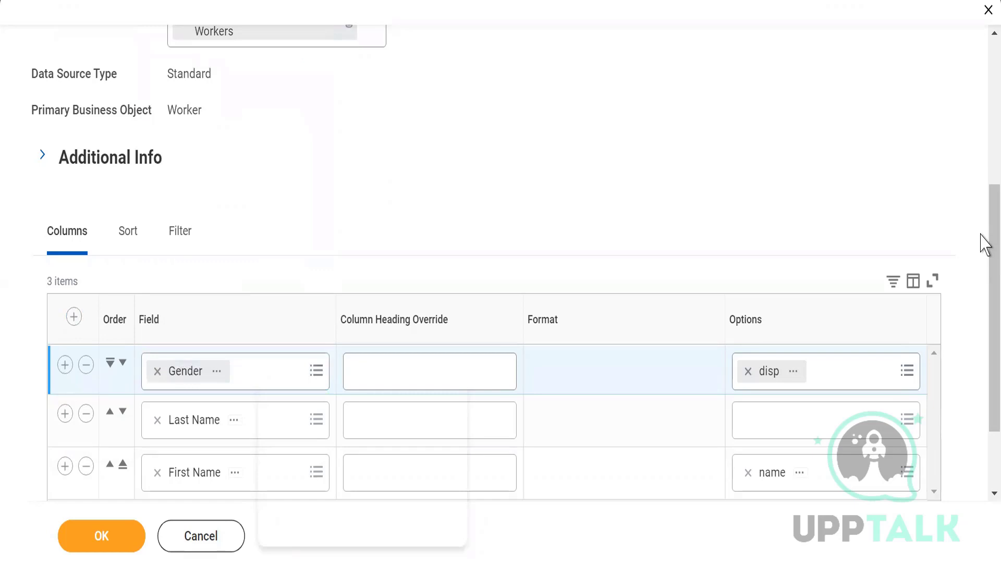
Step: Set the column heading override of the First Name row to "F.Name" and save the report definition
drag(989, 250, 989, 373)
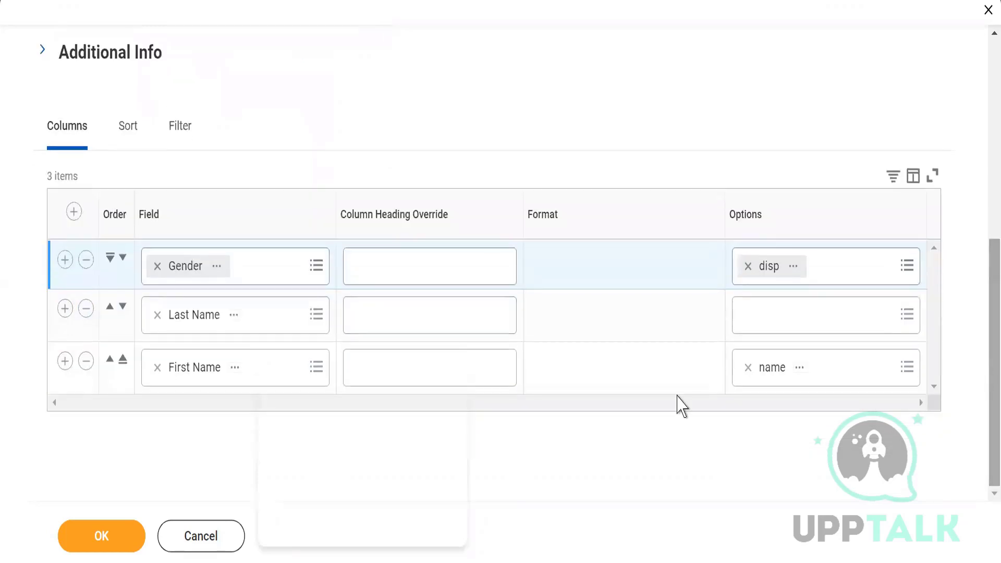
click(498, 367)
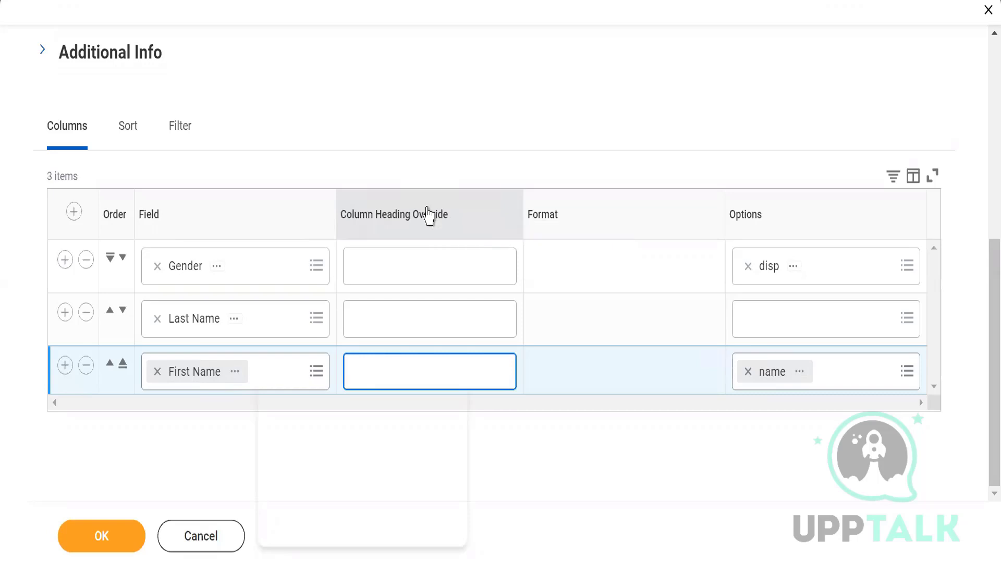
text(.Name)
click(480, 89)
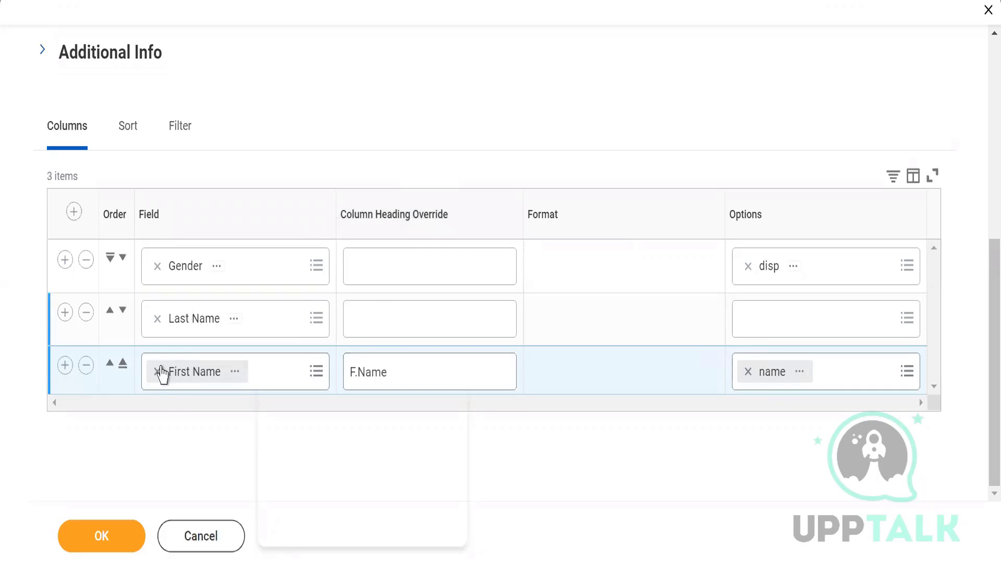
click(84, 536)
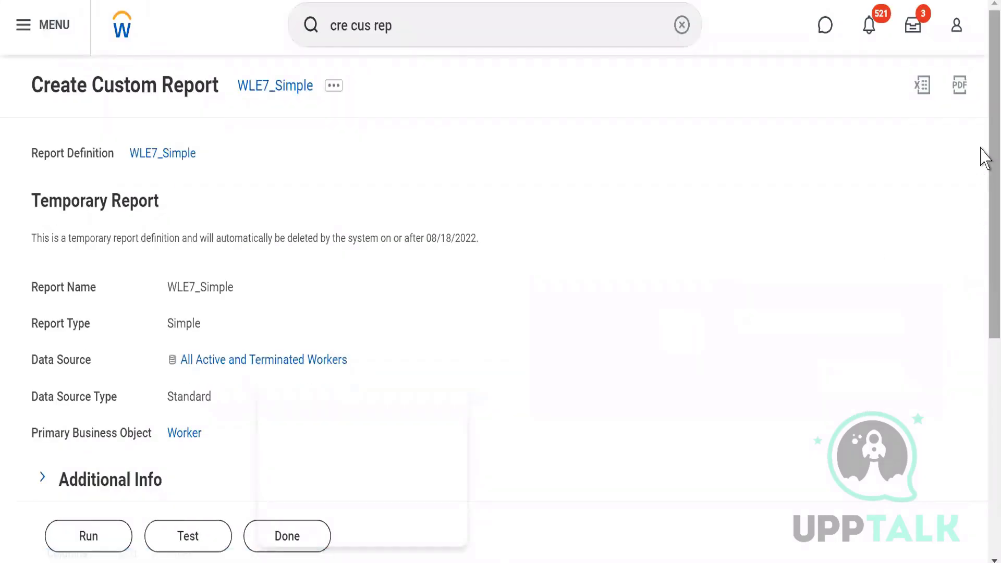
Step: Review the saved report's columns, test the report and check how many items the test returns
drag(991, 167, 991, 423)
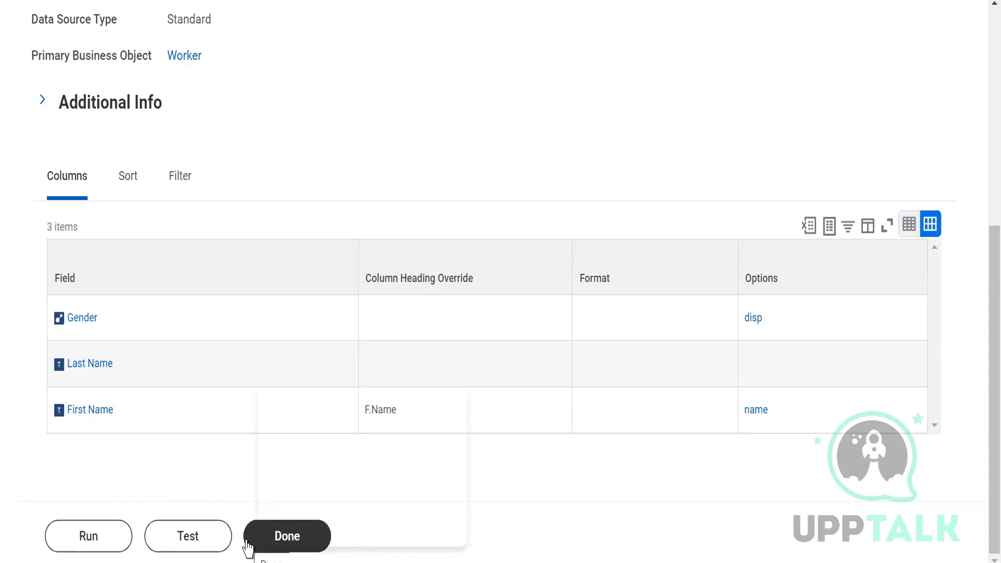
click(163, 541)
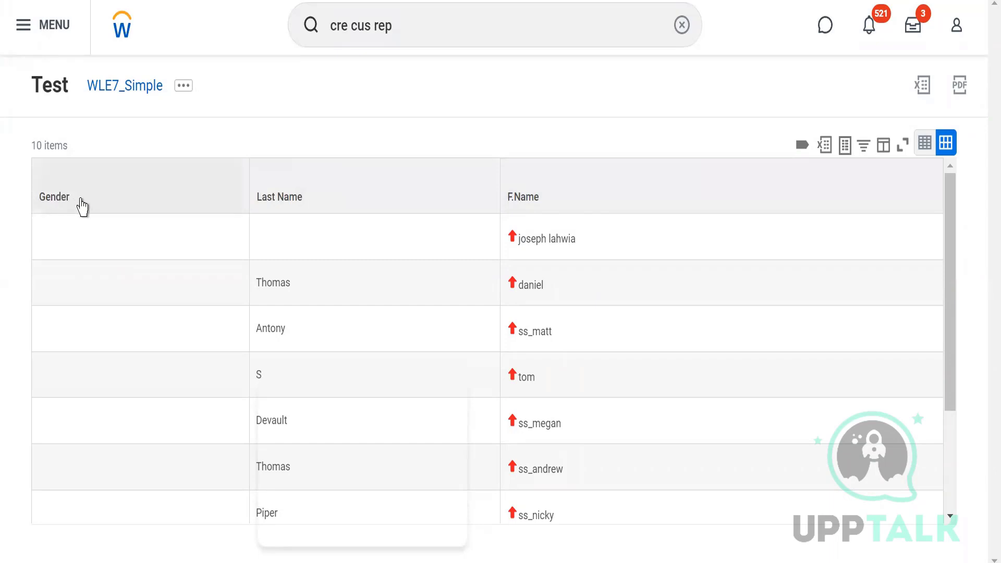
triple_click(79, 148)
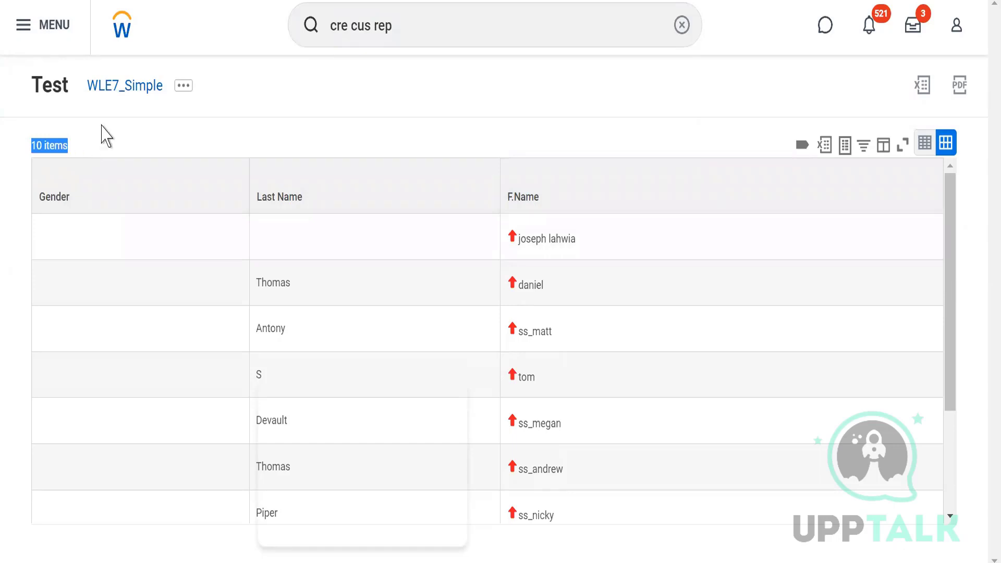
Step: Run the full WLE7_Simple report from its related actions and check the number of items returned
click(183, 88)
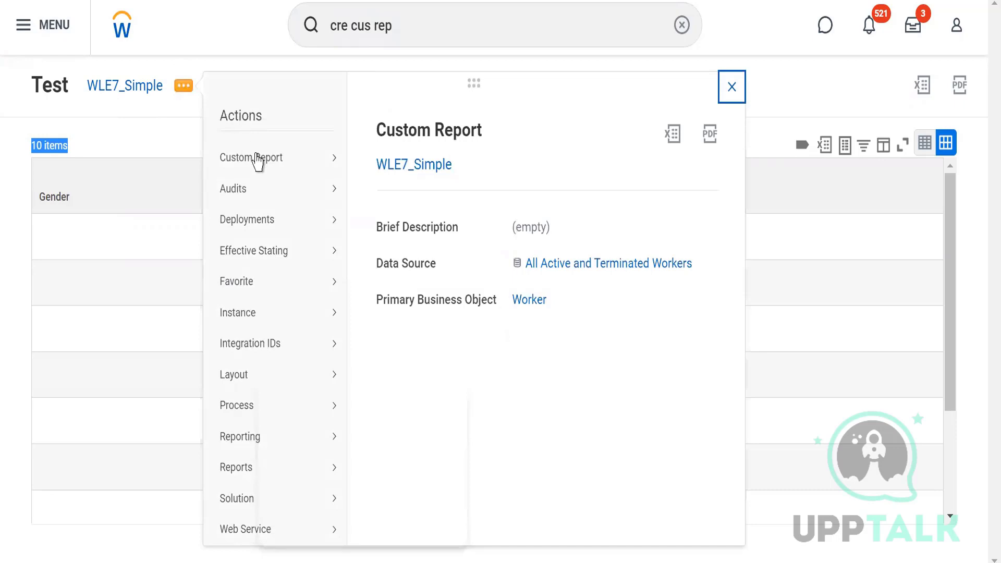
mouse_move(274, 166)
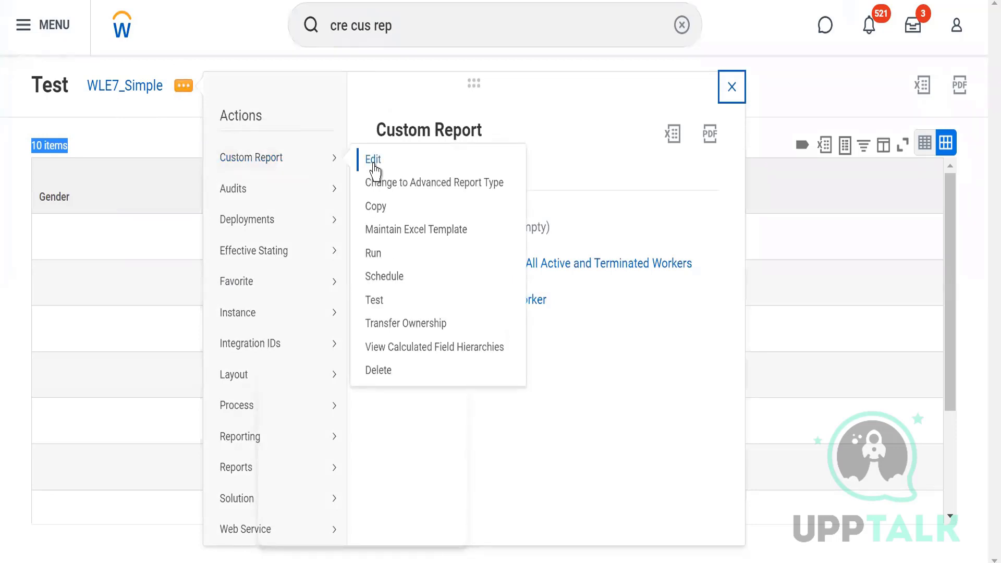
click(374, 255)
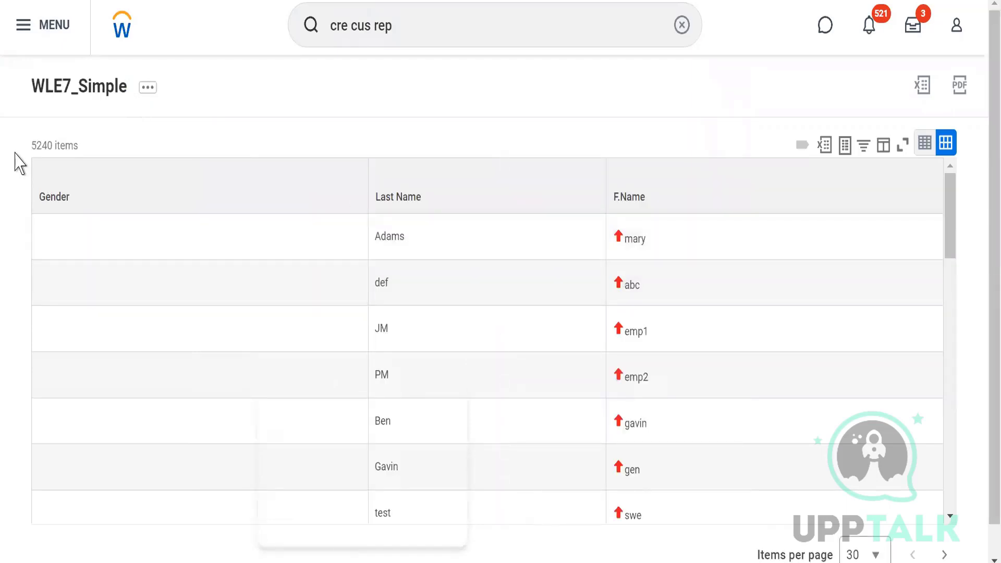
drag(26, 150, 82, 154)
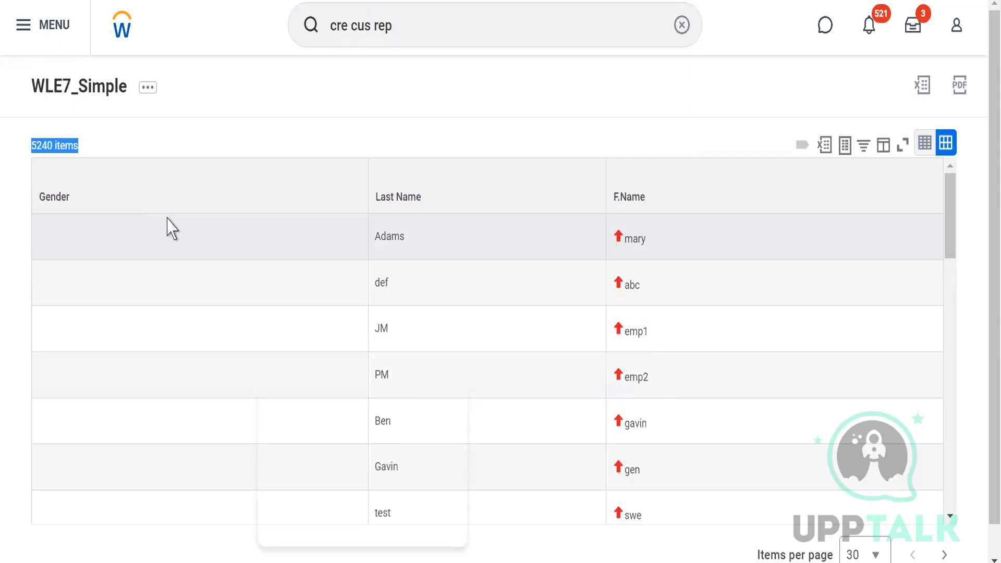
click(146, 97)
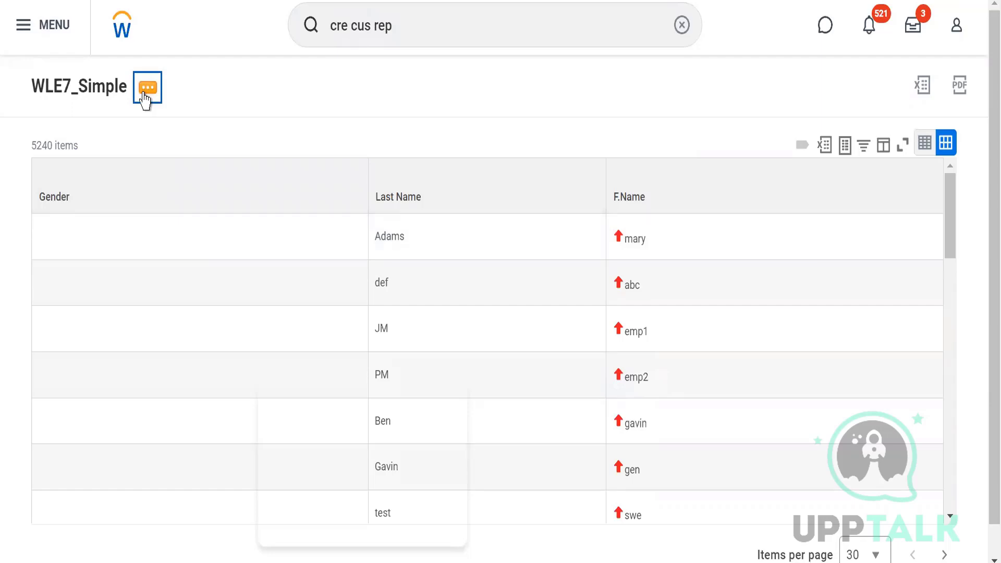
click(145, 95)
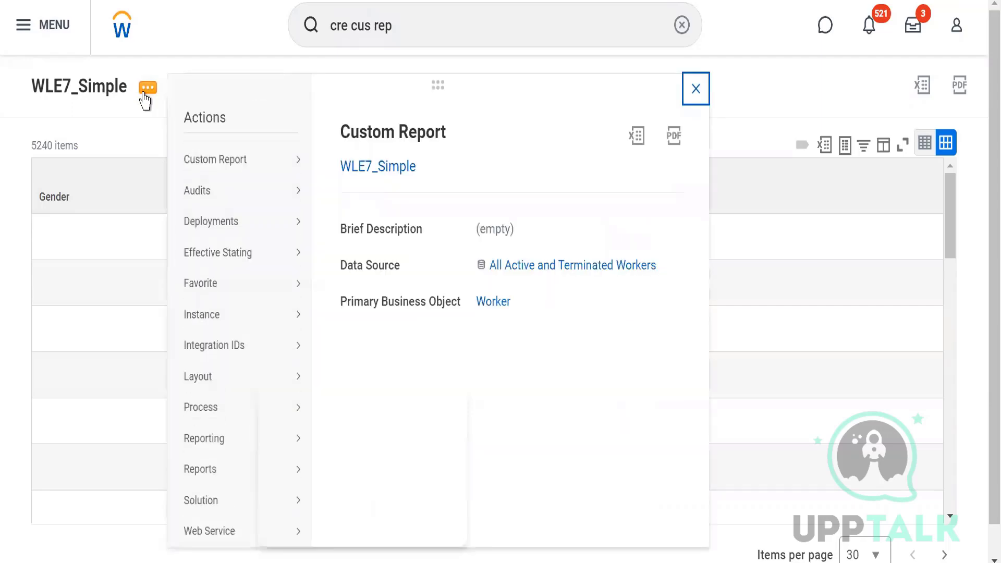
click(129, 138)
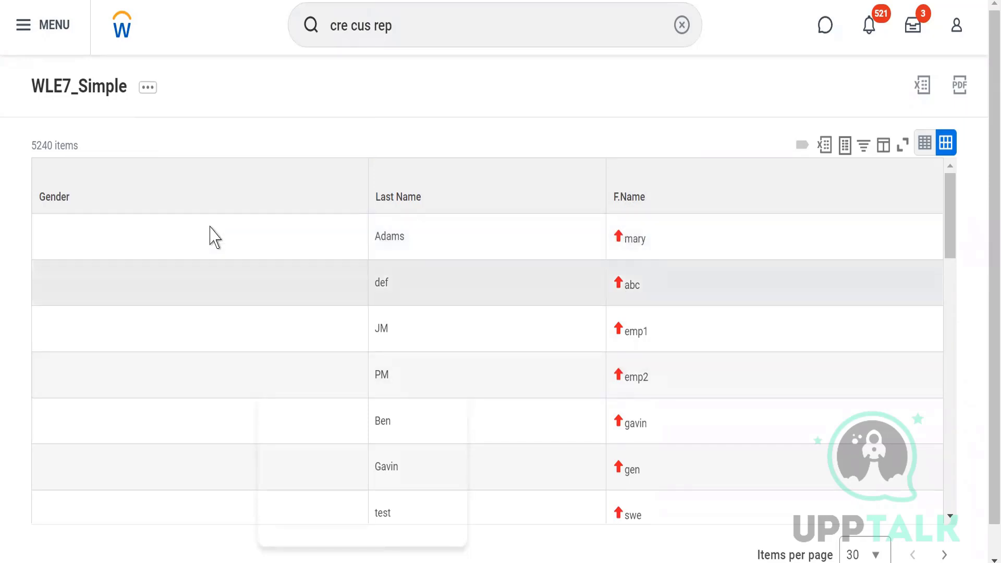
Step: Open the WLE7_Simple report definition for editing and clear the First Name row's column heading override
click(150, 94)
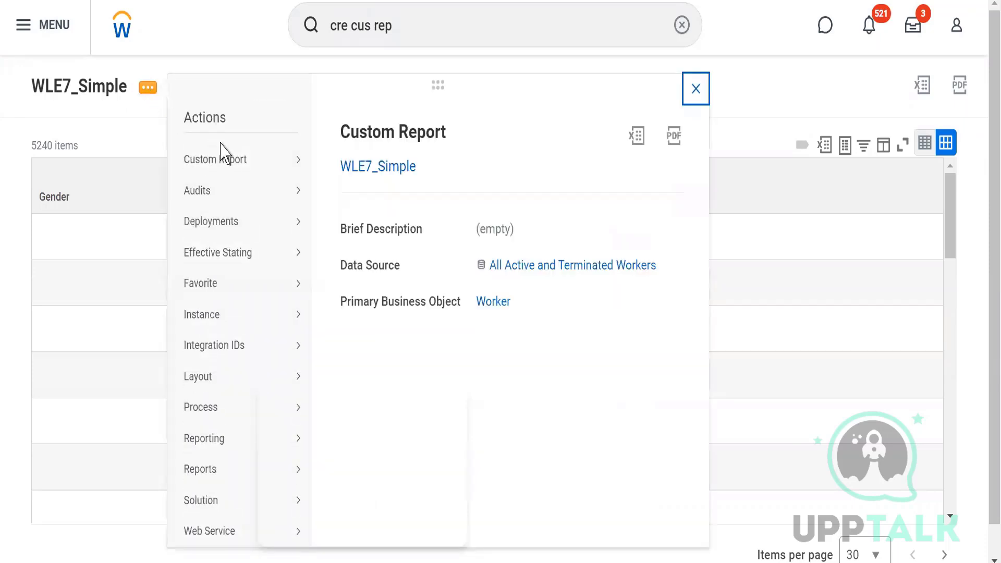
mouse_move(242, 162)
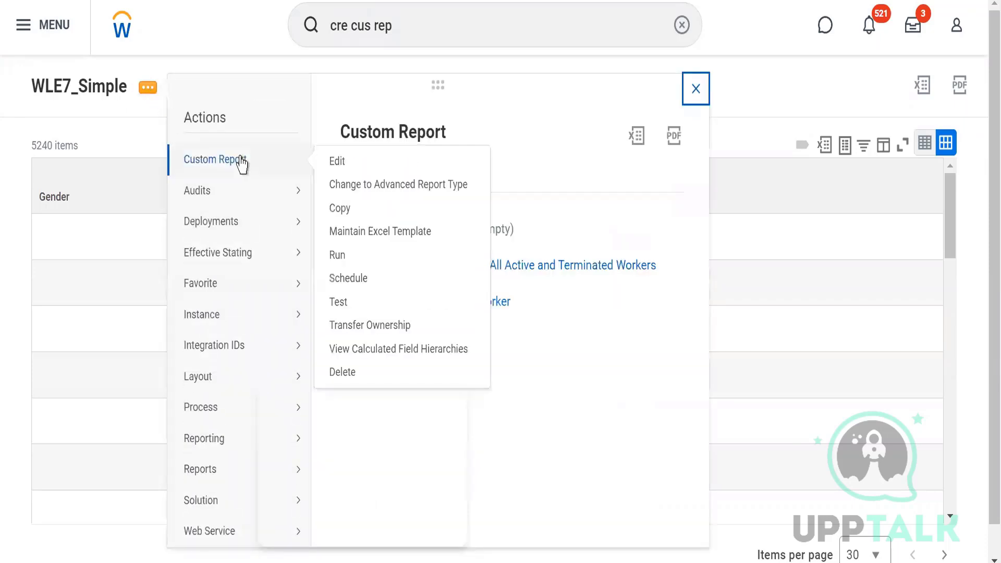
click(338, 162)
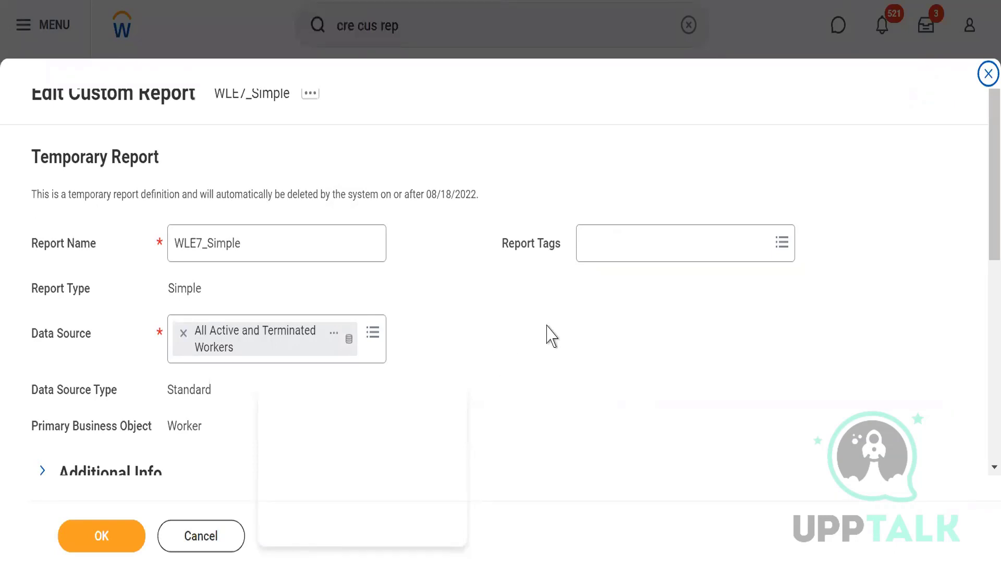
drag(981, 197, 979, 353)
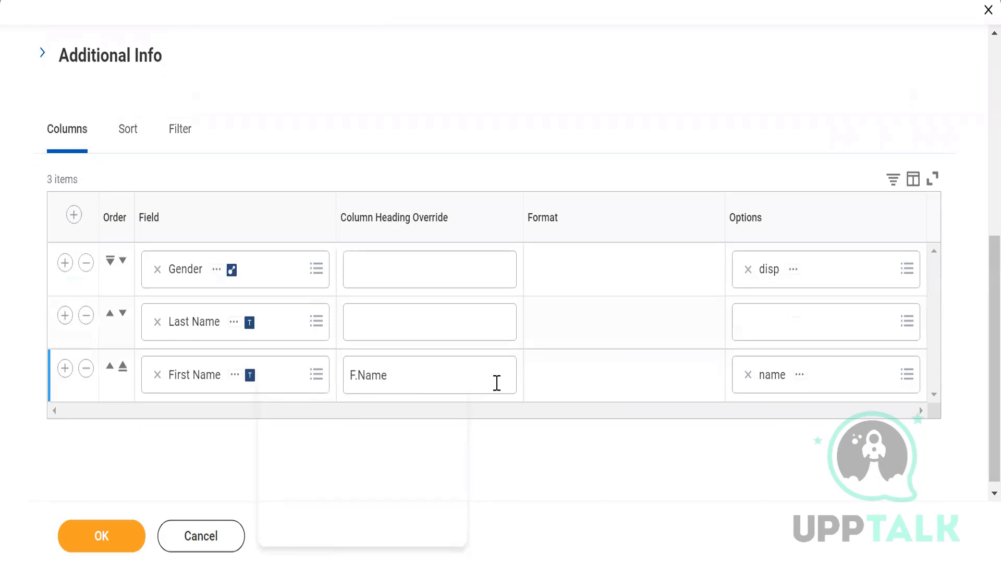
double_click(497, 384)
key(BackSpace)
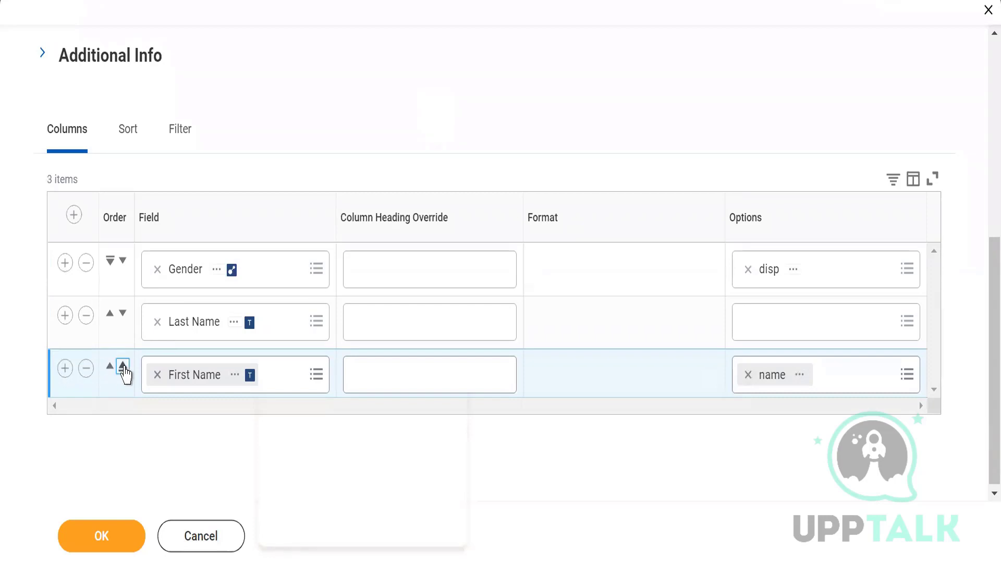
Step: Reorder the column rows to First Name, Last Name, Gender and remove the options from the First Name and Gender rows
click(123, 366)
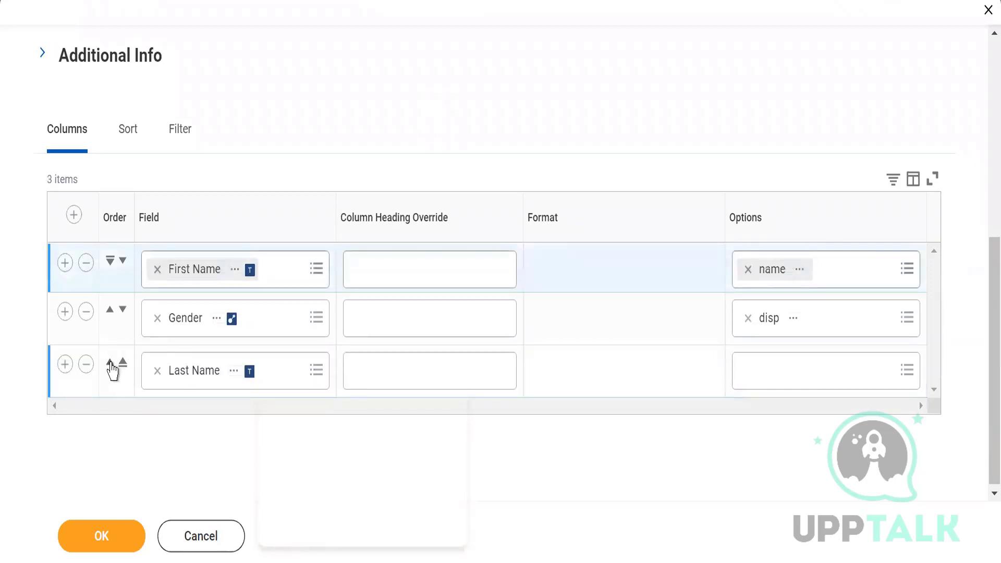
click(110, 364)
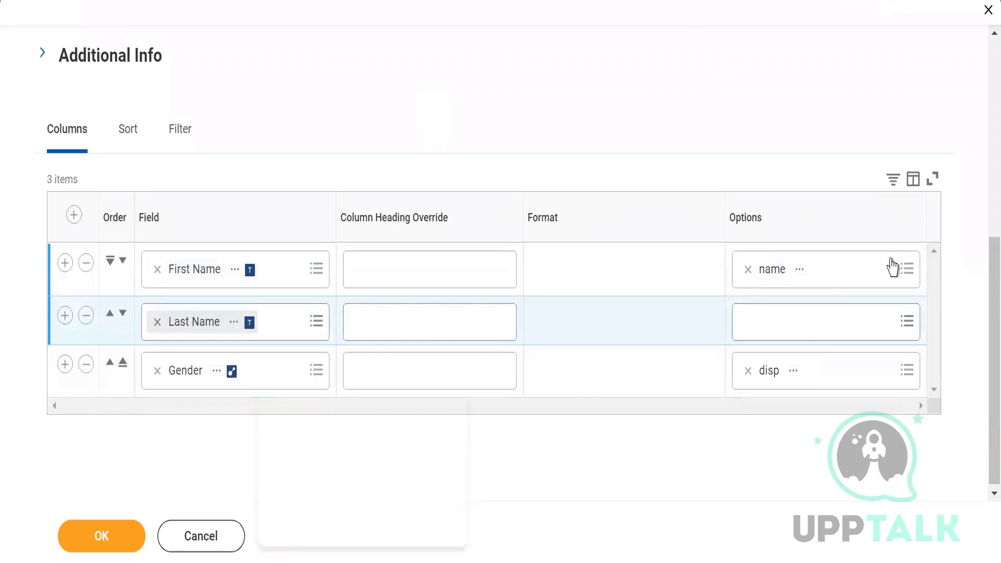
click(892, 257)
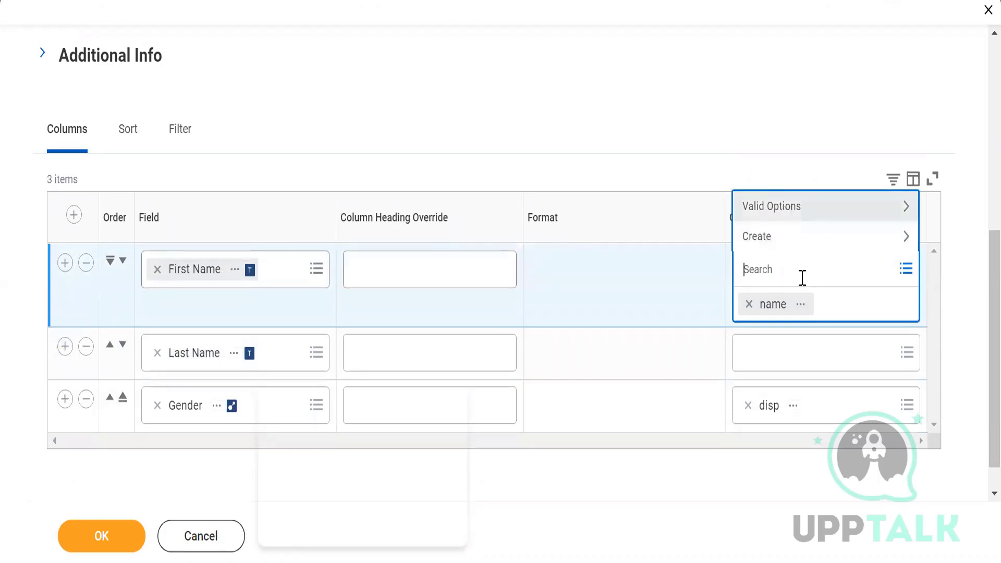
click(727, 480)
click(749, 371)
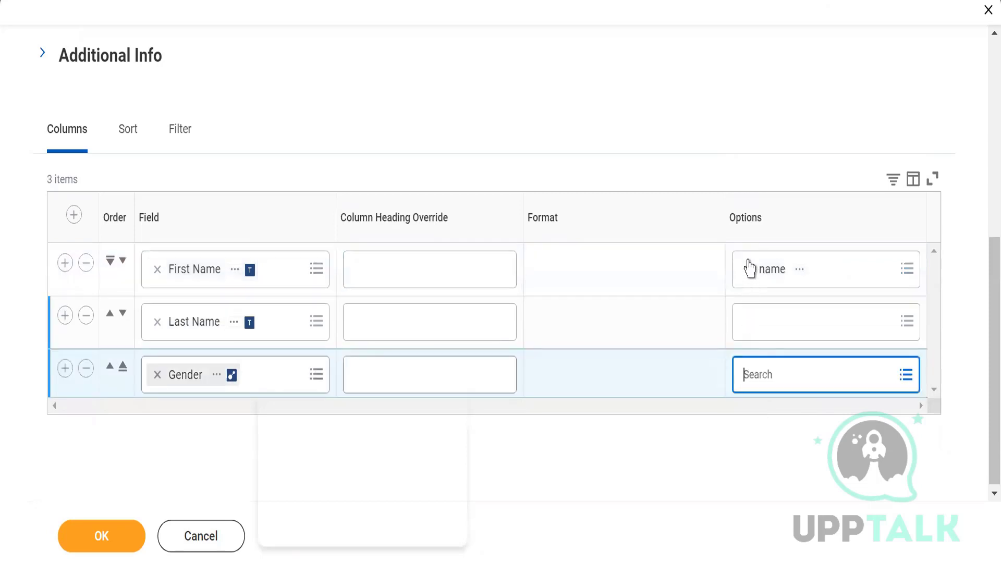
click(749, 270)
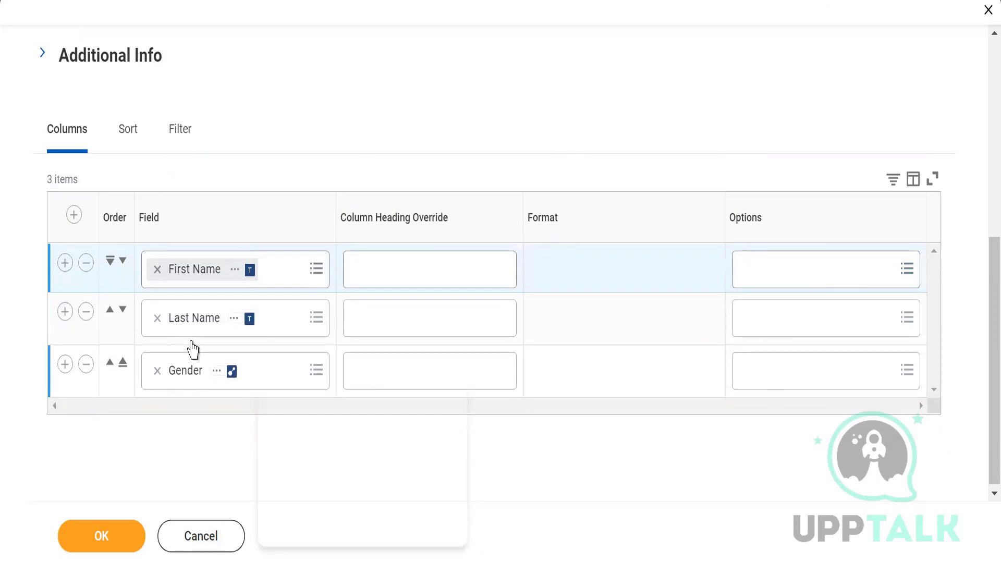
Step: Add a filter condition on instances with the field Gender and the operator "is not empty"
click(178, 137)
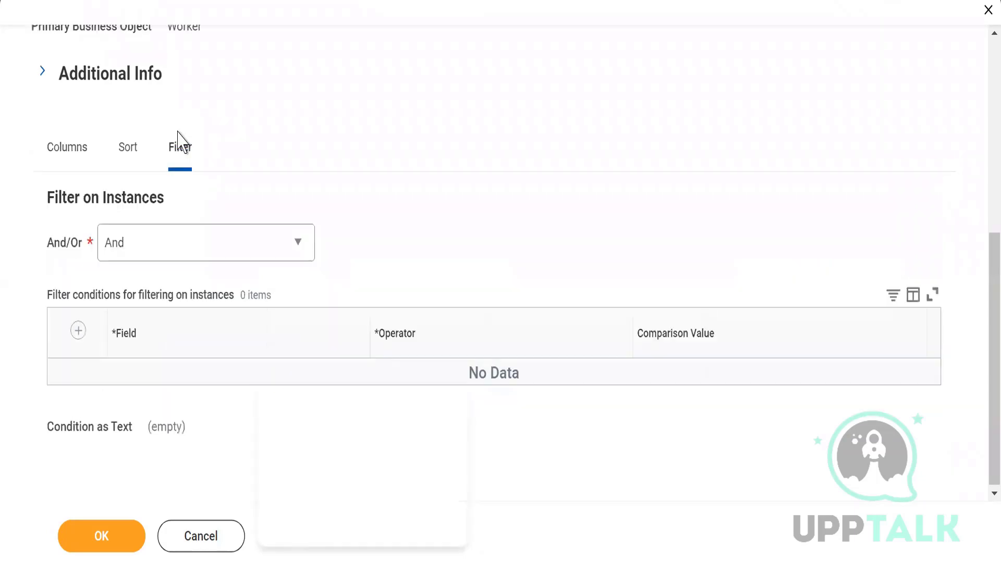
click(78, 331)
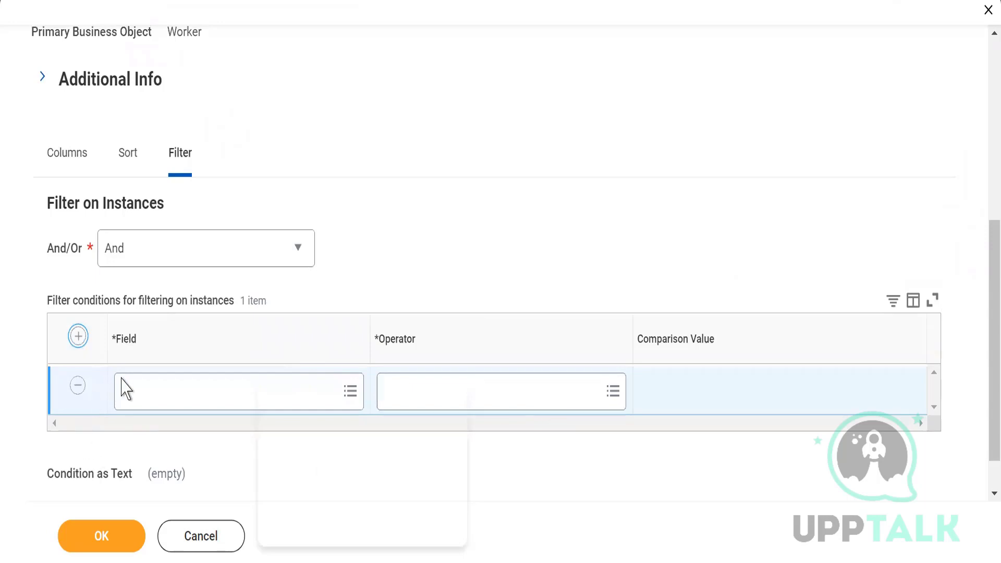
click(139, 388)
text(Gender)
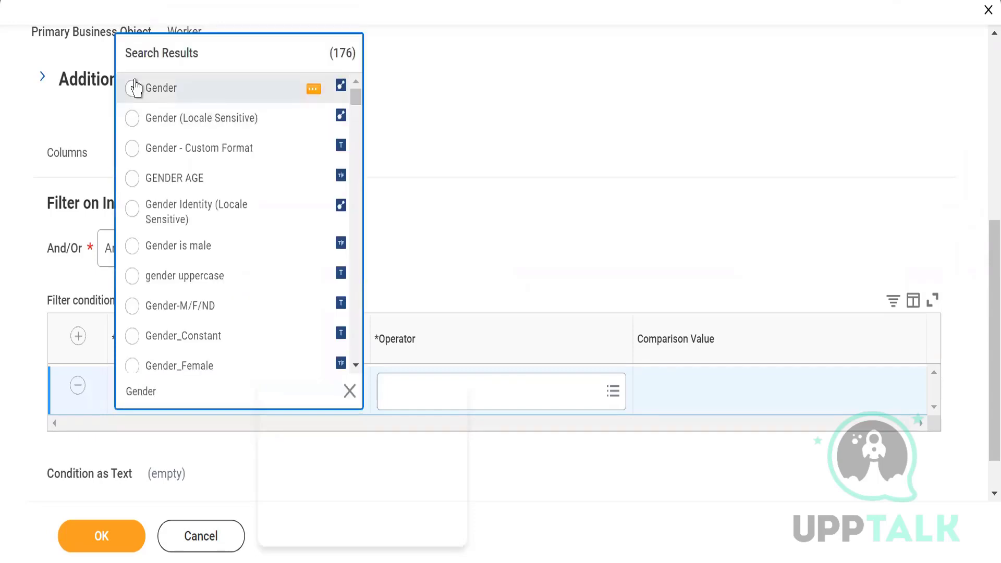
click(134, 89)
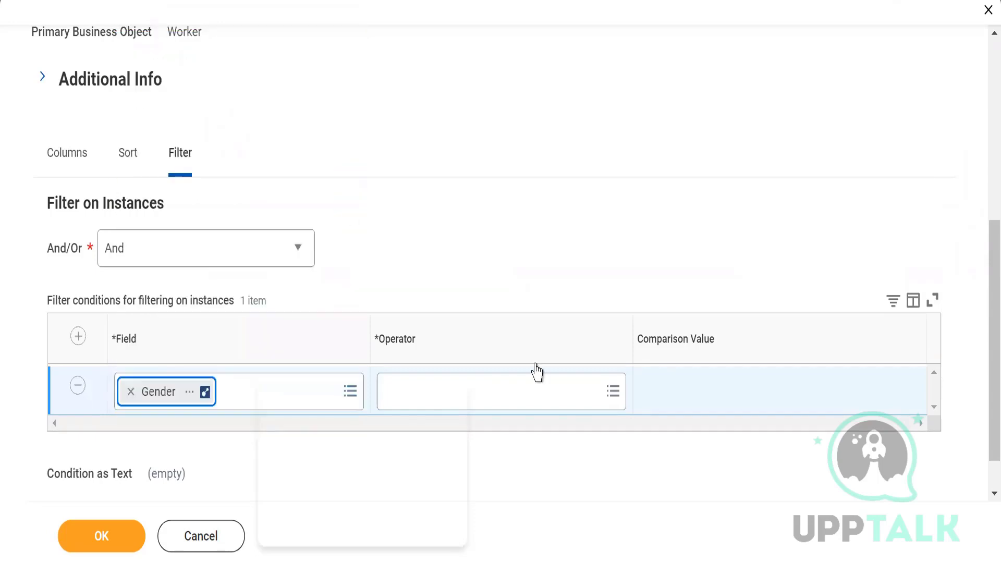
click(550, 403)
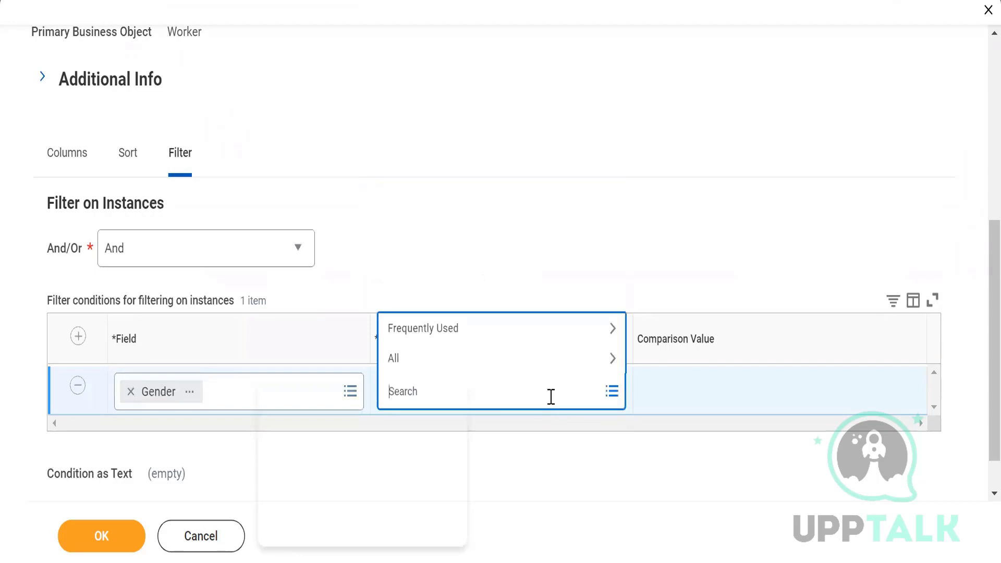
click(533, 362)
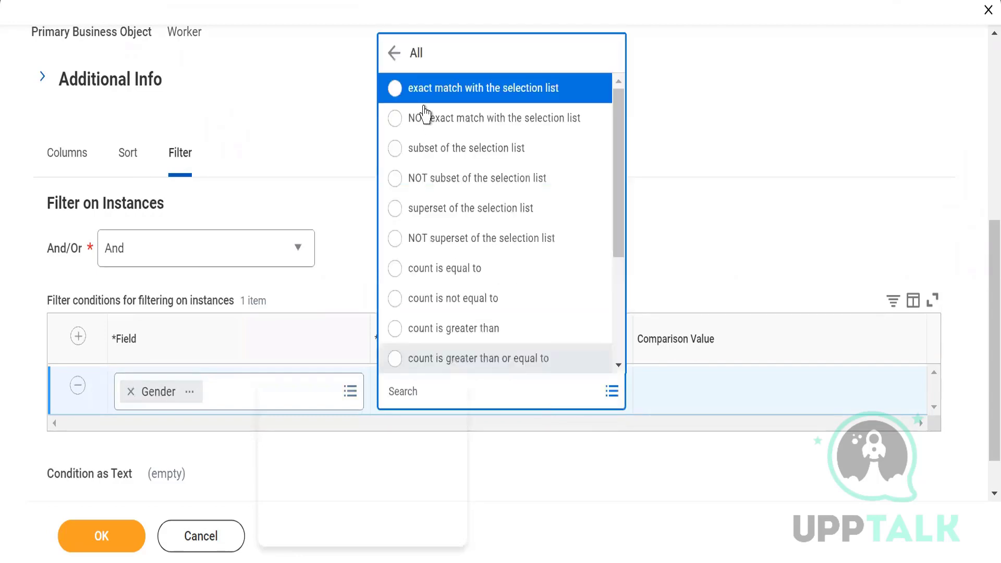
click(543, 92)
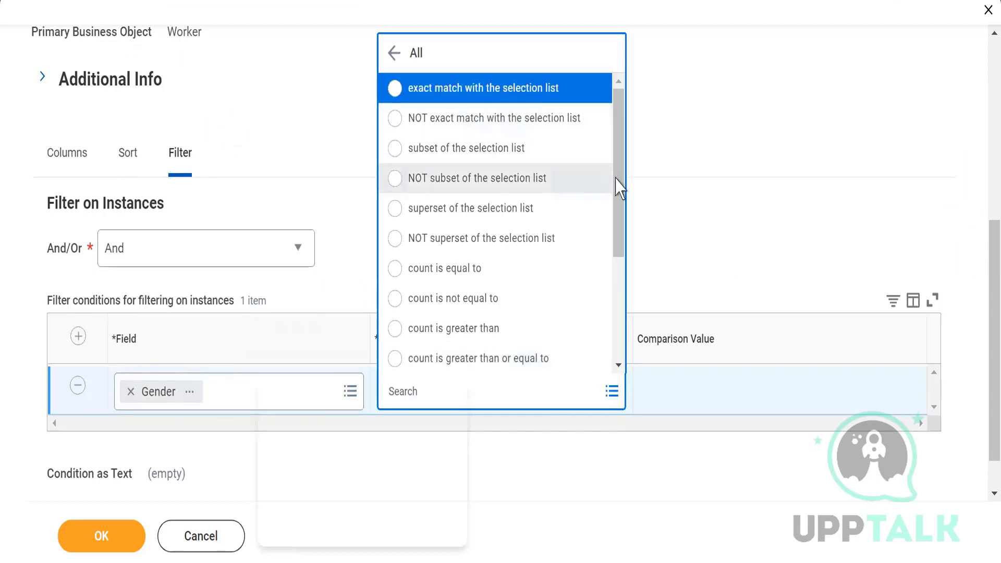
drag(620, 187, 618, 315)
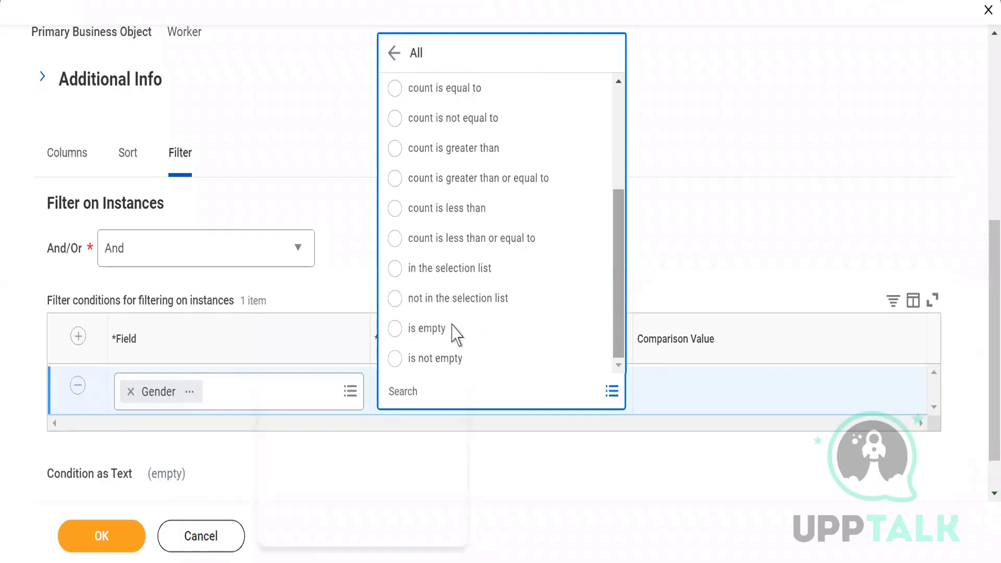
click(419, 360)
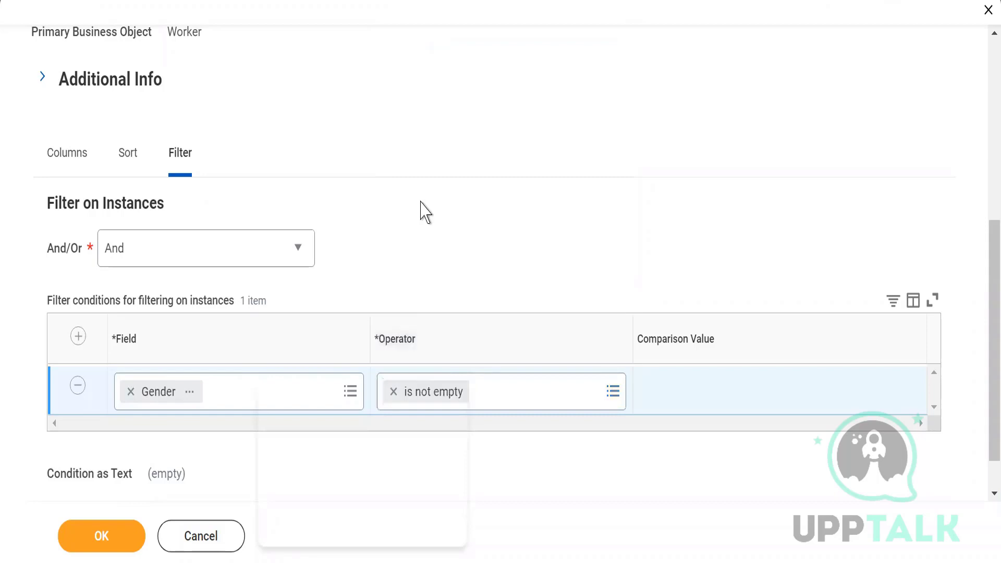
Step: Save the edited report definition and test the report
click(102, 534)
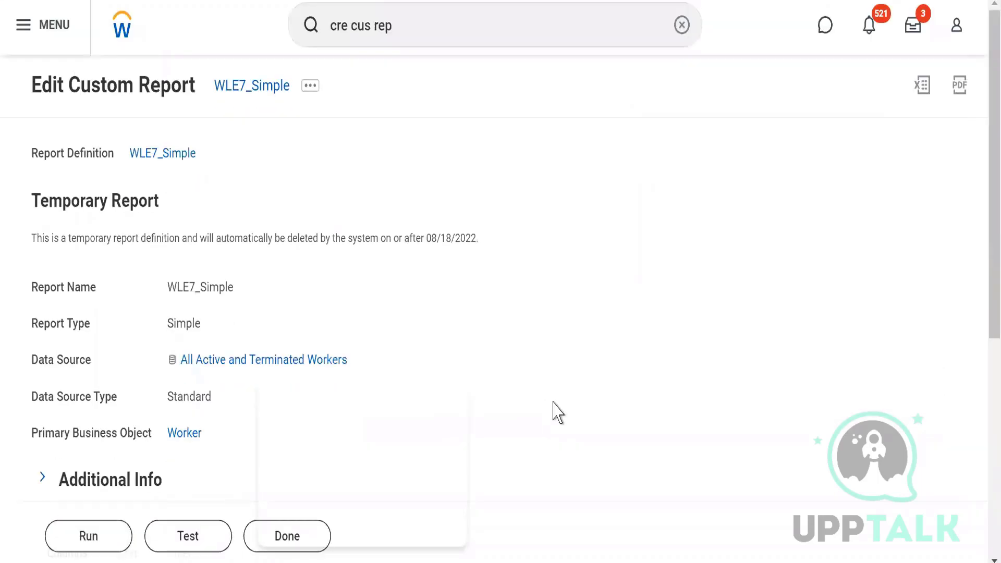
click(171, 546)
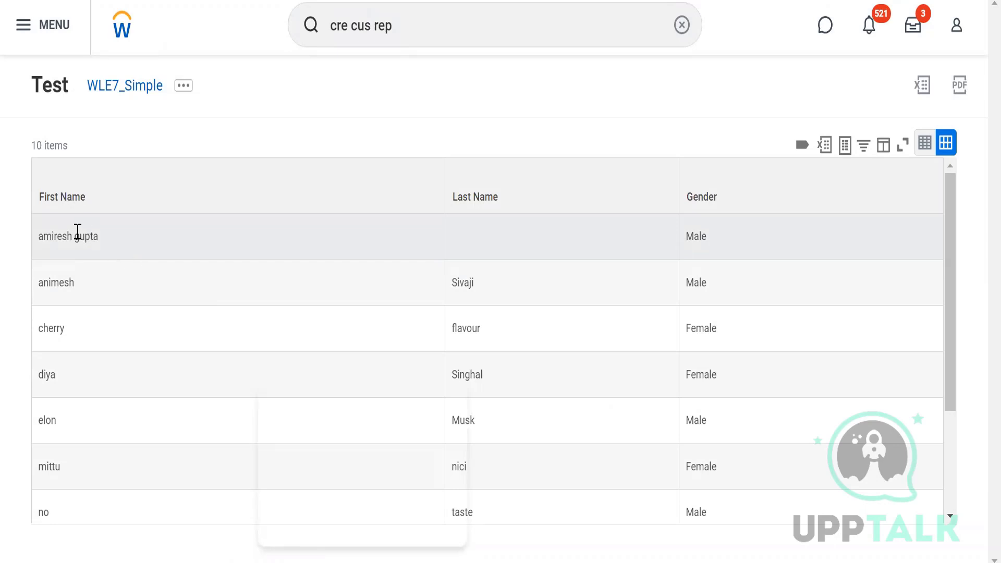
Step: Run the full WLE7_Simple report from its test results
triple_click(78, 232)
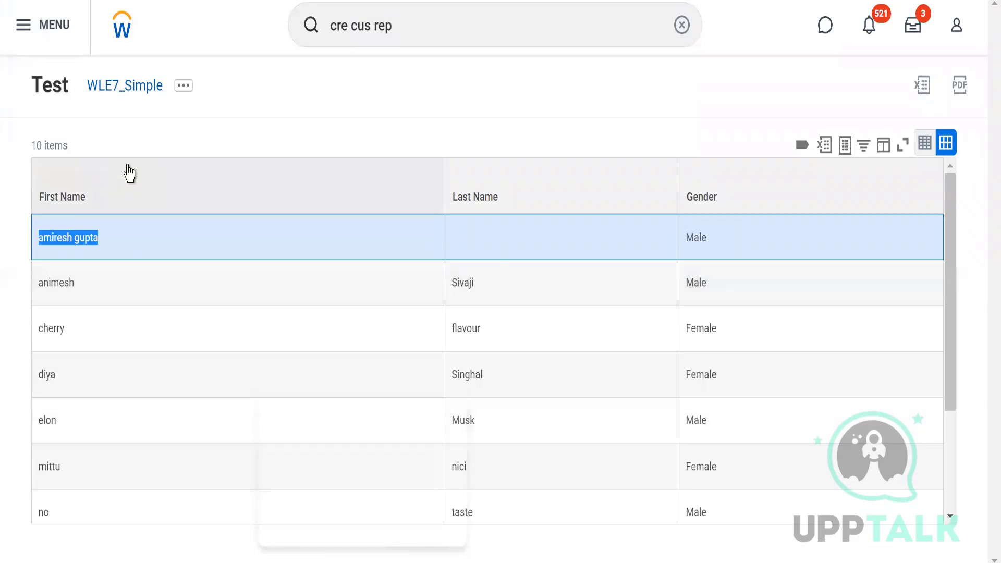
click(183, 87)
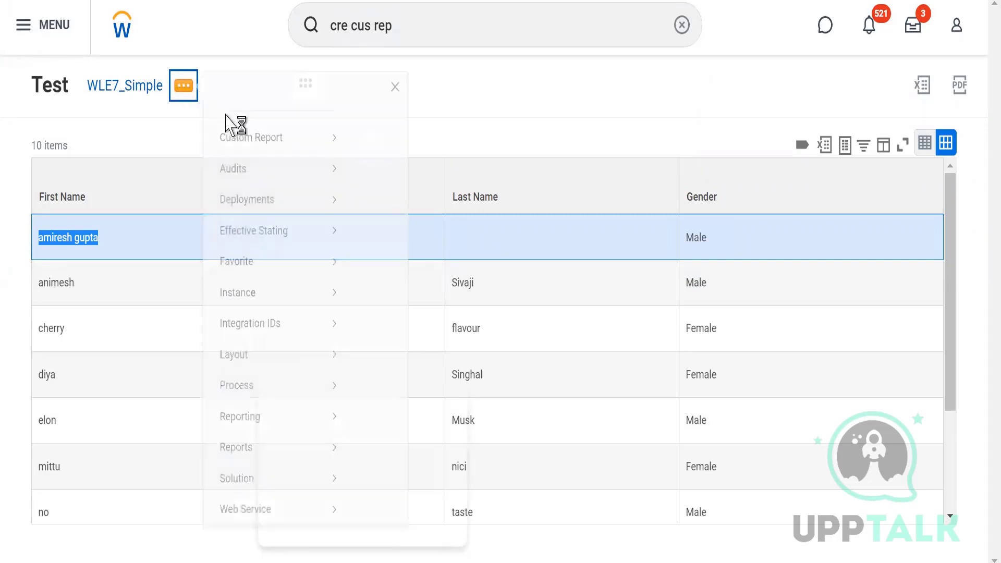
mouse_move(280, 159)
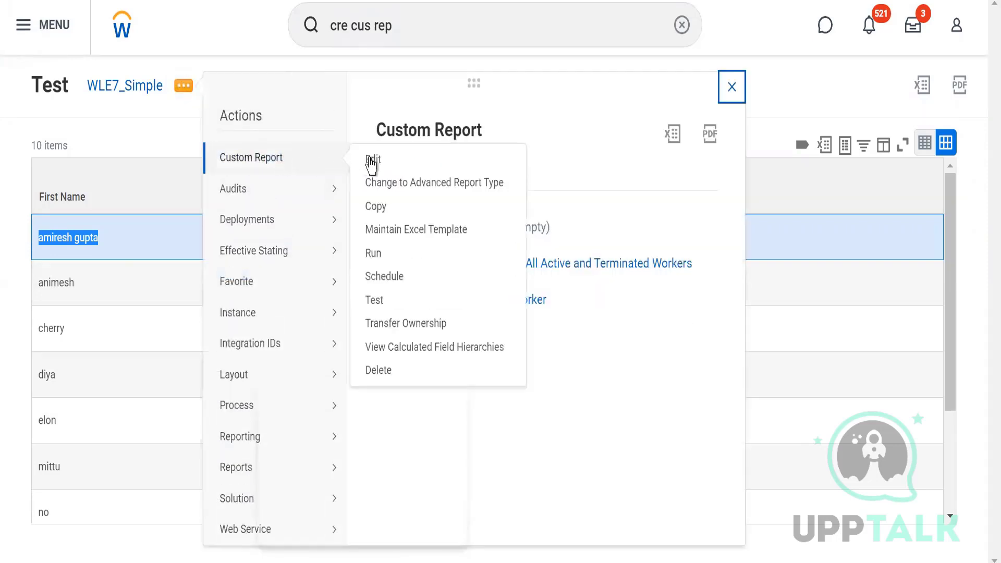
click(374, 254)
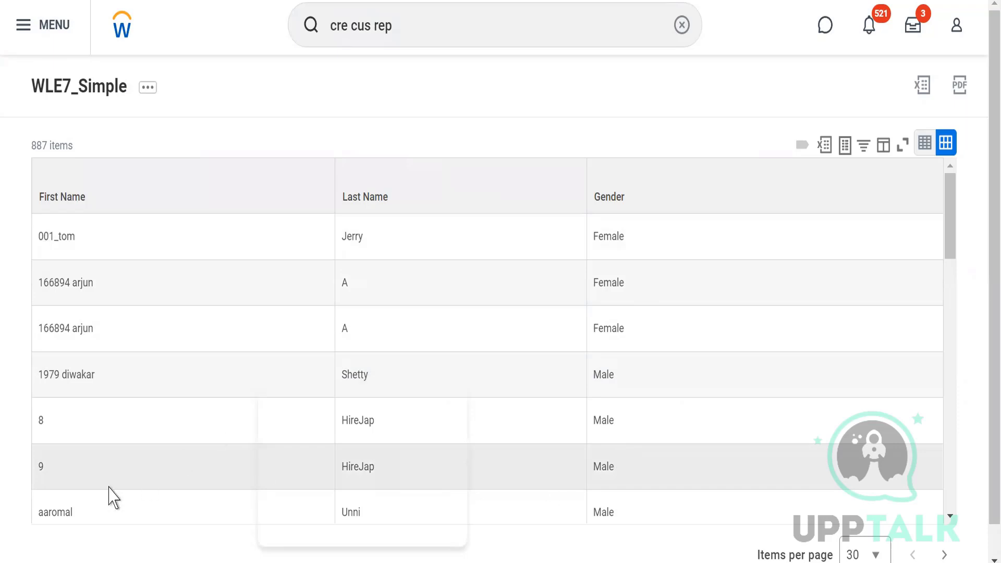
Step: Examine the rows of the WLE7_Simple report output and its total item count
double_click(83, 246)
shift+click(112, 288)
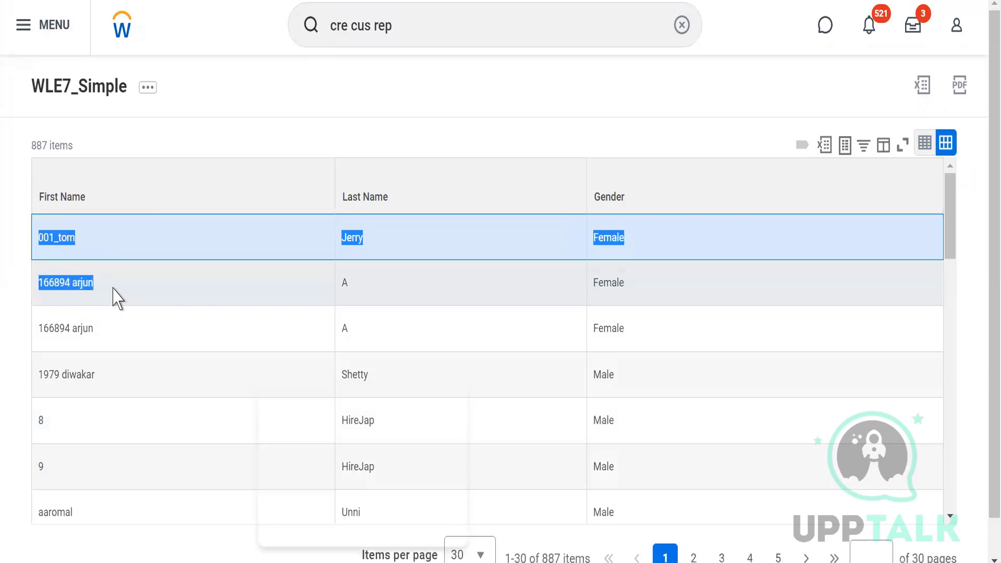
click(119, 327)
scroll(119, 328, down, 9)
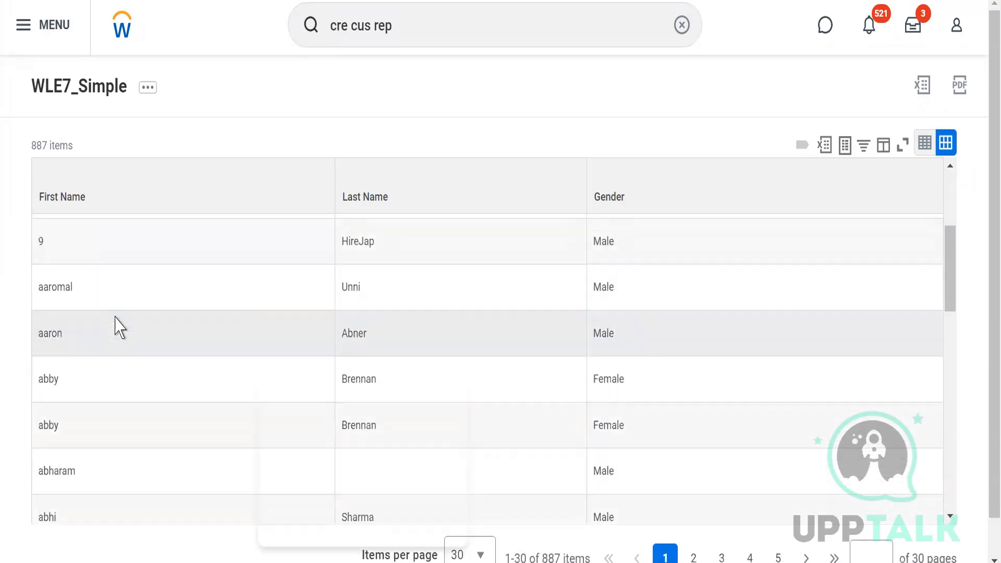
scroll(120, 328, down, 10)
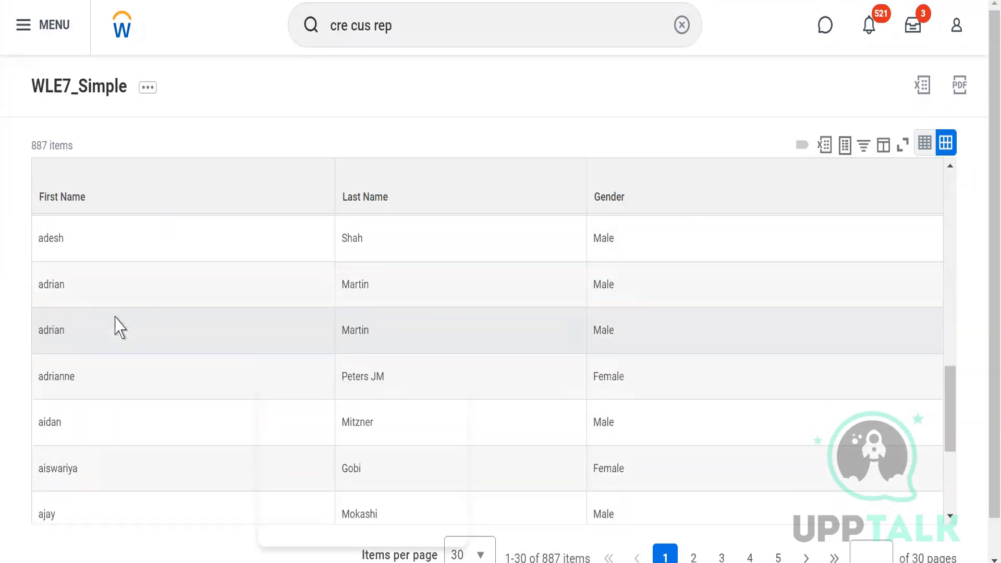
scroll(120, 328, up, 20)
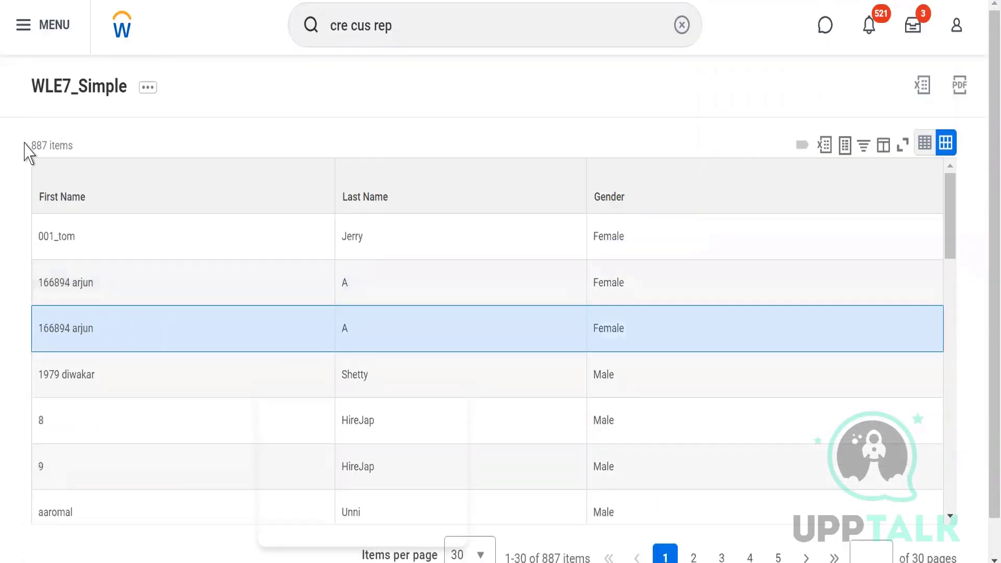
drag(24, 143, 79, 141)
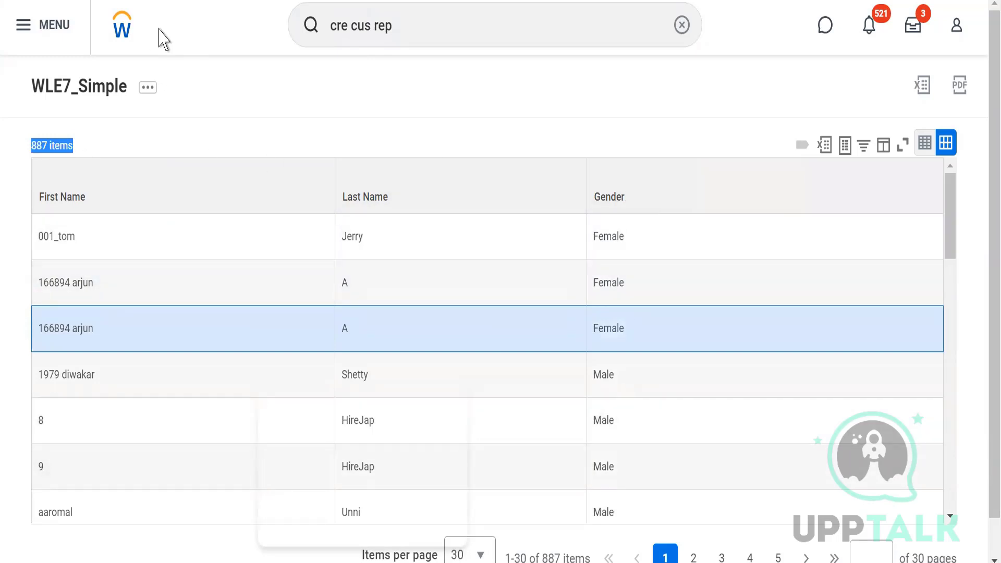
click(156, 115)
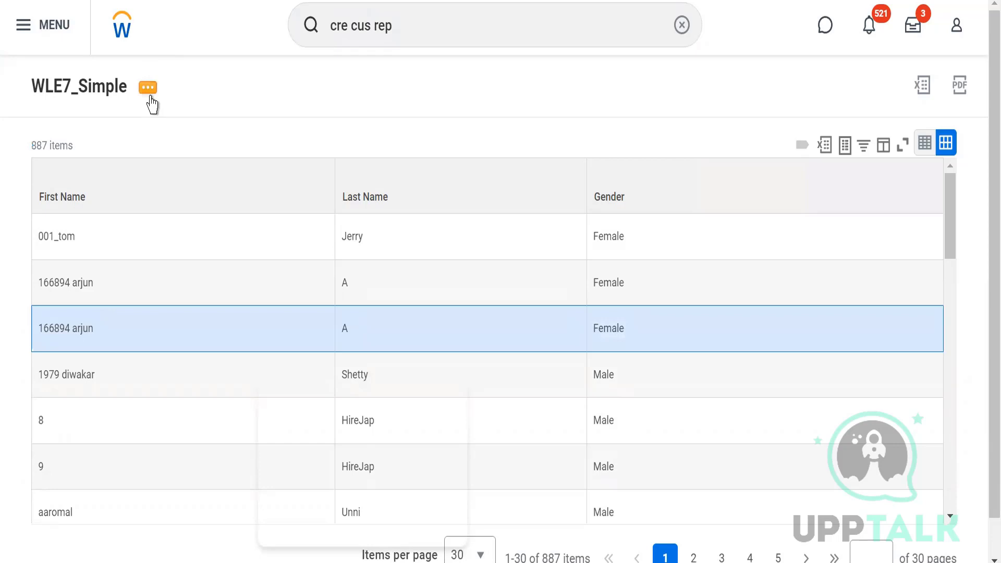
Step: Open the WLE7_Simple report definition for editing and show its sort settings
click(148, 88)
click(148, 87)
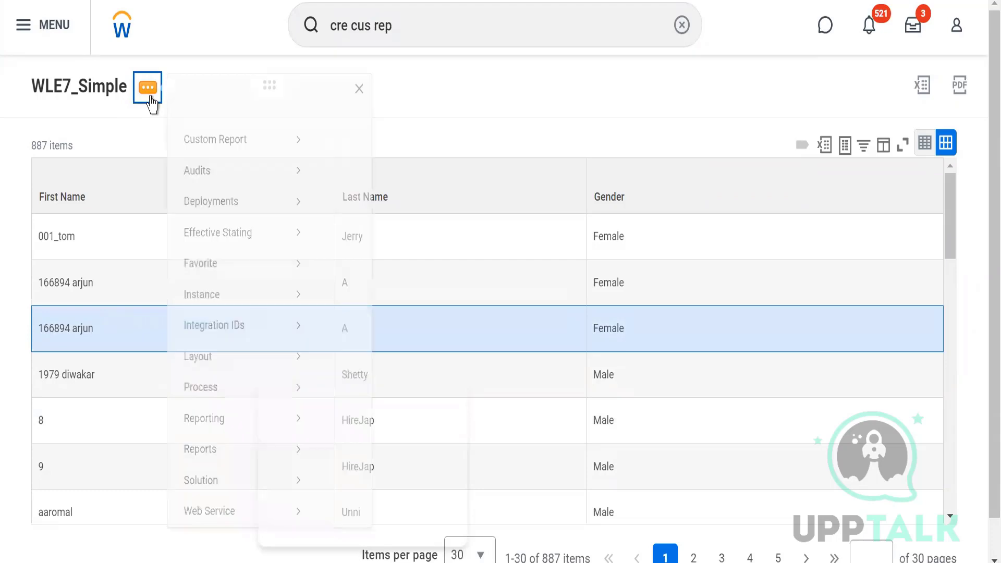
mouse_move(254, 170)
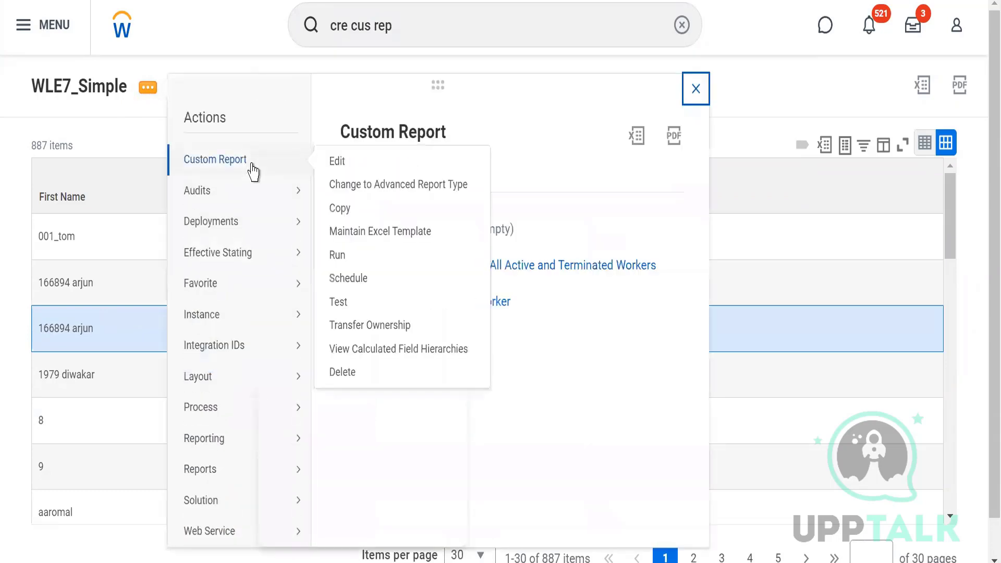
click(337, 161)
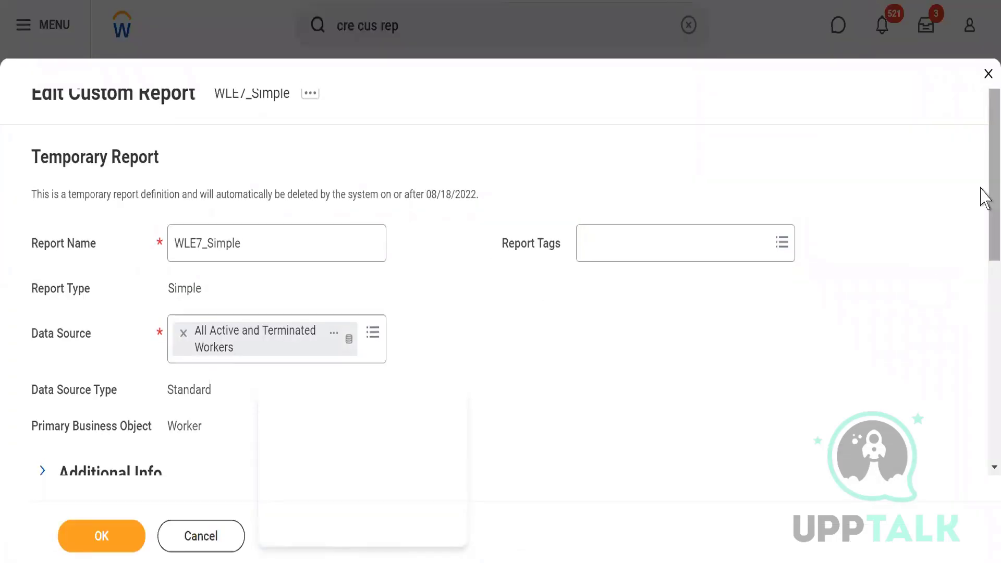
scroll(983, 339, down, 8)
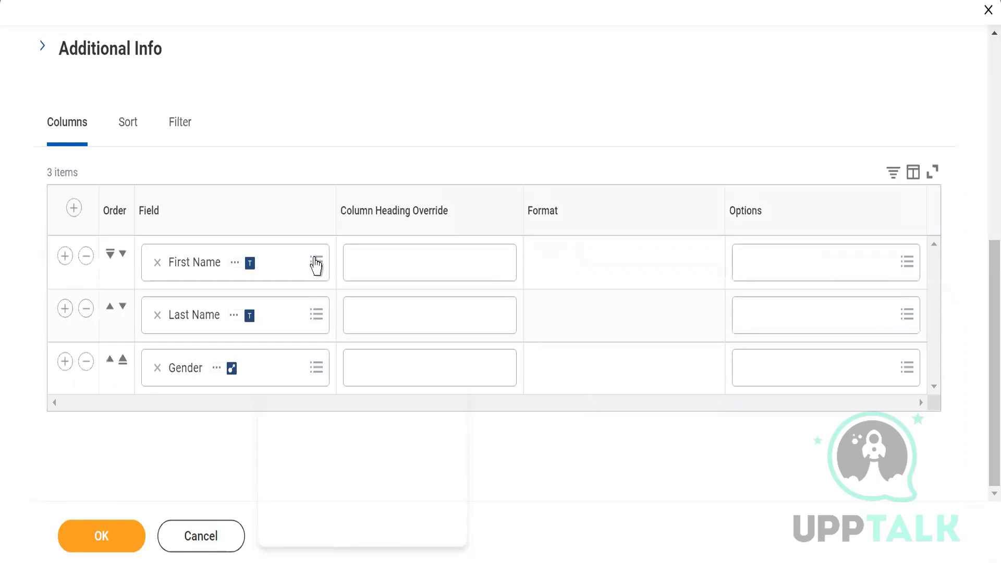
click(129, 131)
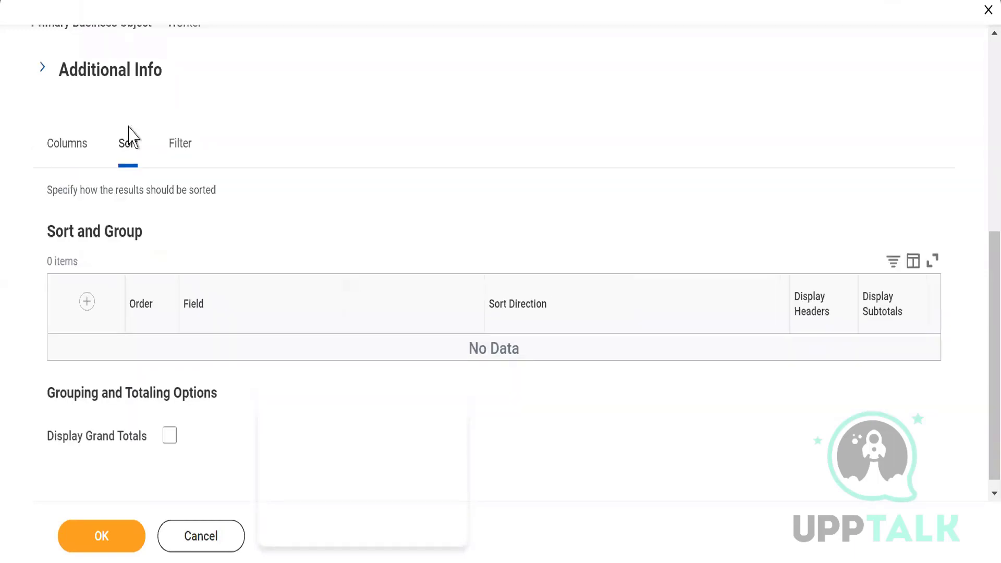
Step: Add a sort row on the field First Name with the sort direction Alphabetical - Descending
click(87, 303)
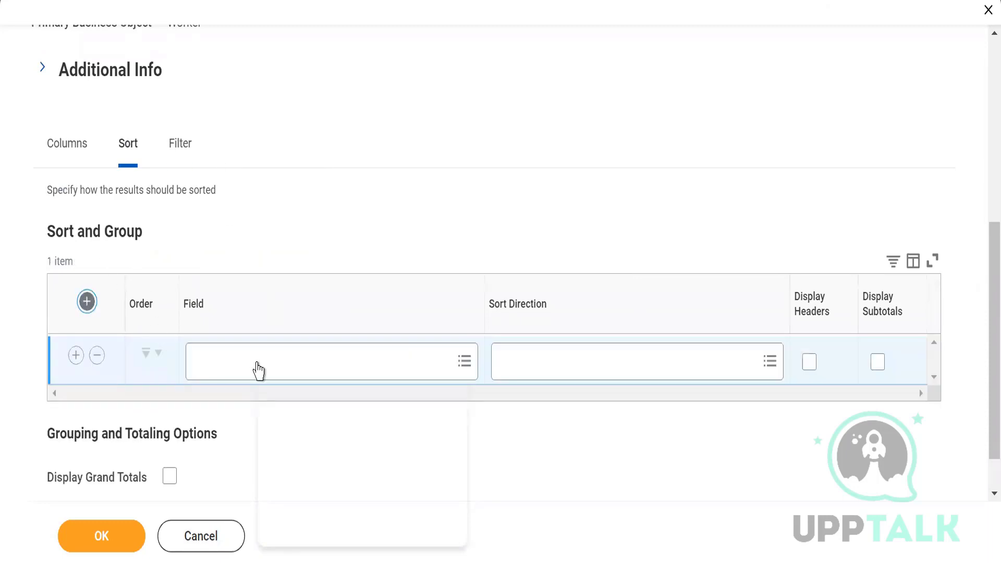
click(202, 370)
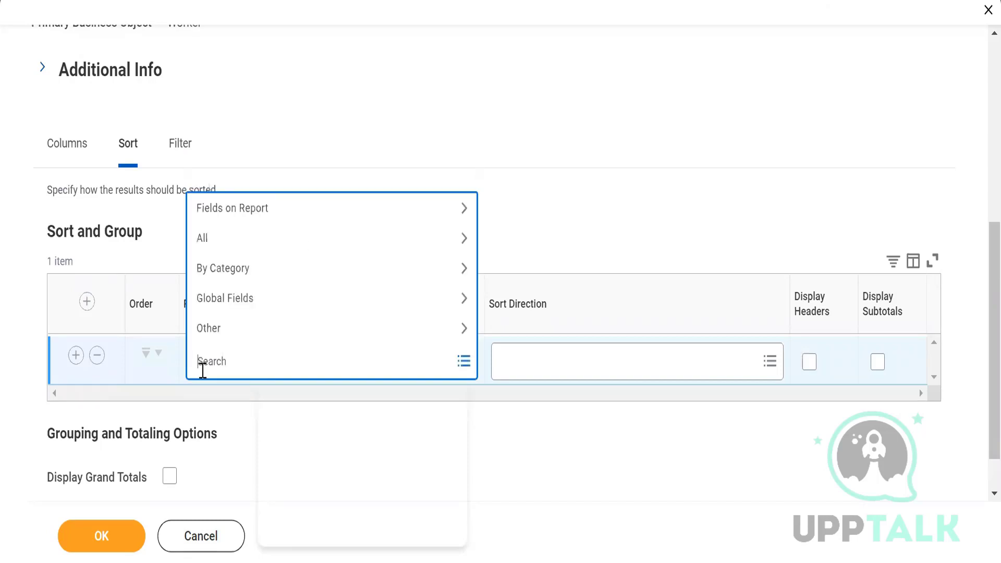
text(first name)
key(Return)
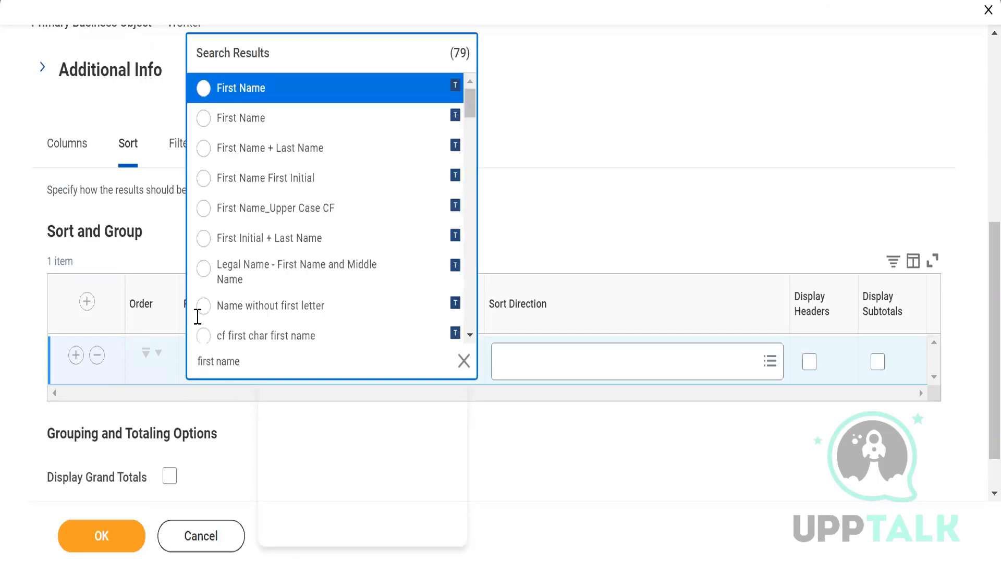
click(203, 95)
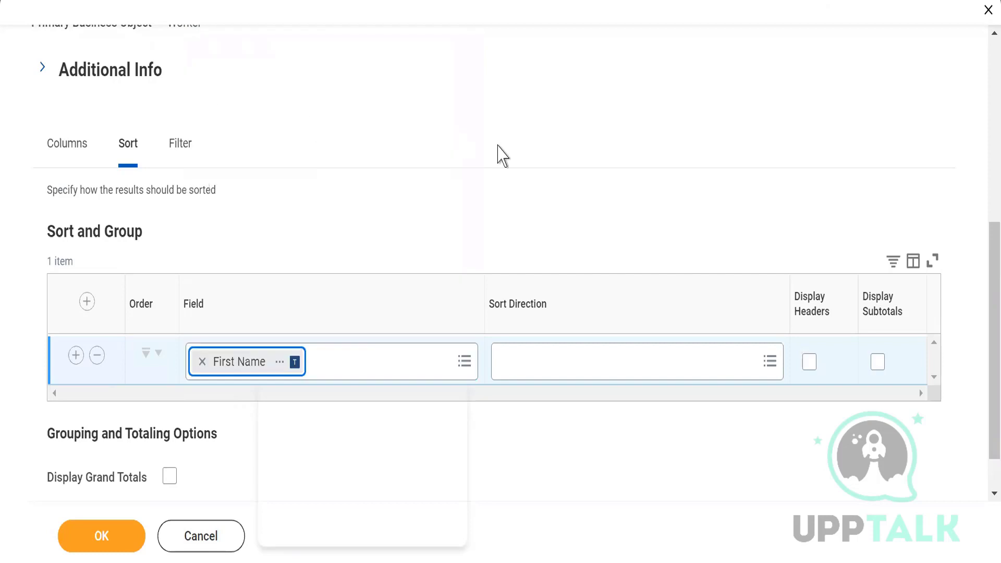
click(664, 365)
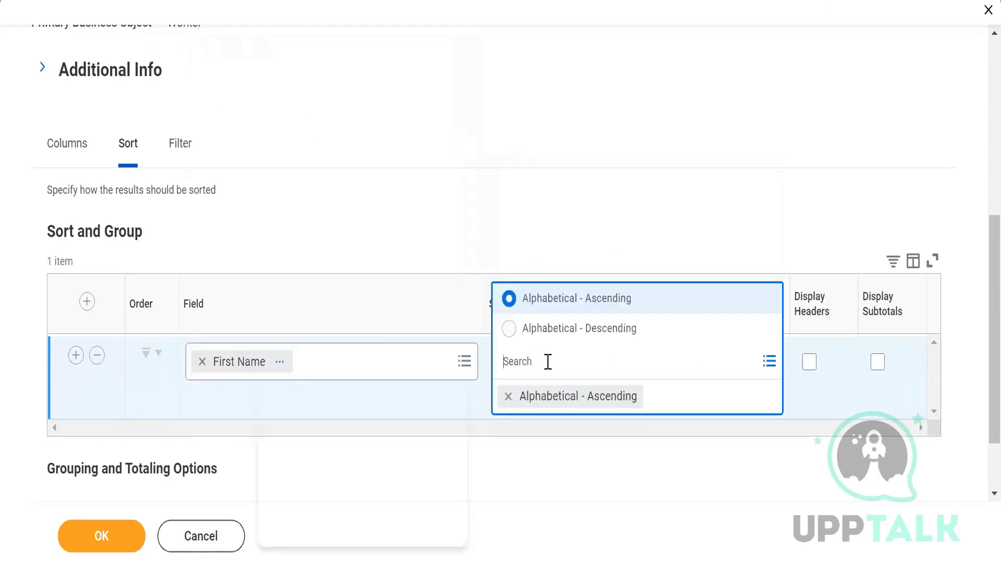
click(511, 330)
click(599, 152)
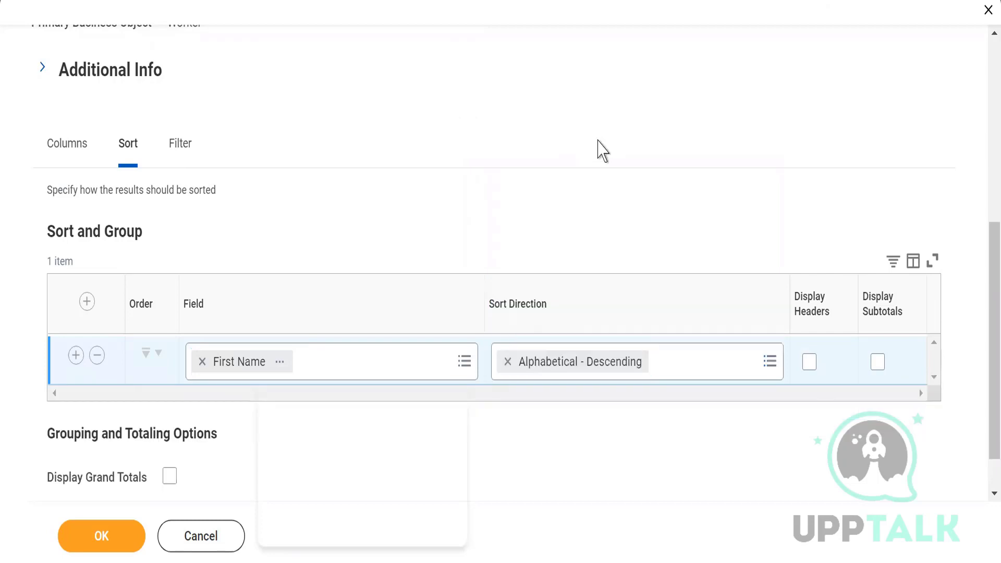
Step: Save the report definition with its First Name sort and run the report
click(87, 540)
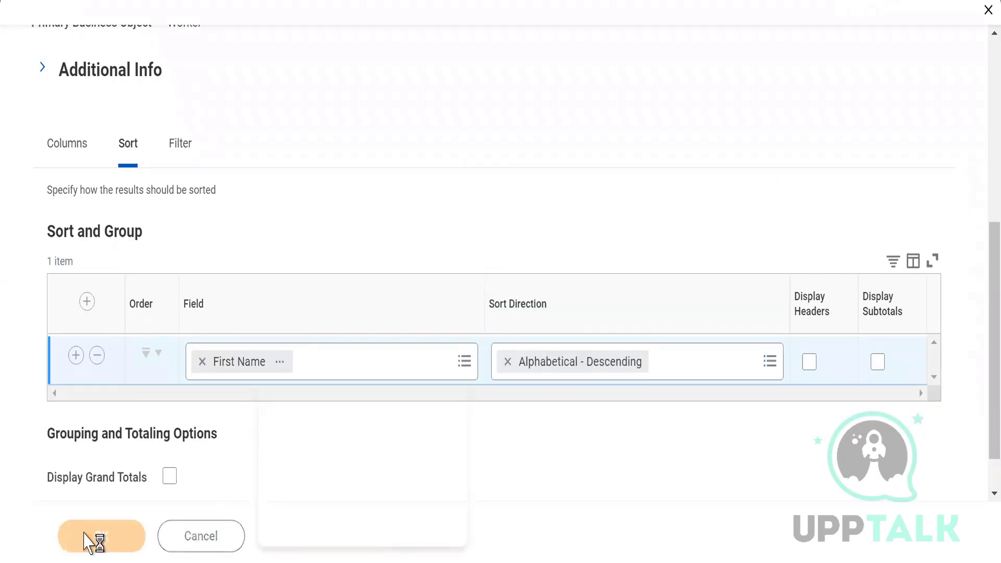
click(85, 535)
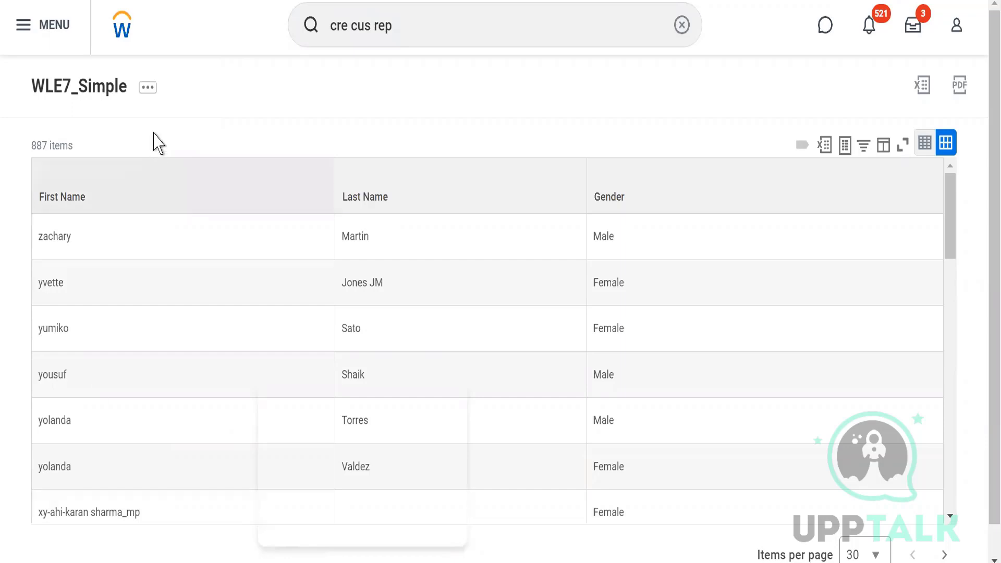
Step: Reopen the WLE7_Simple report definition for editing and show its column list
click(146, 90)
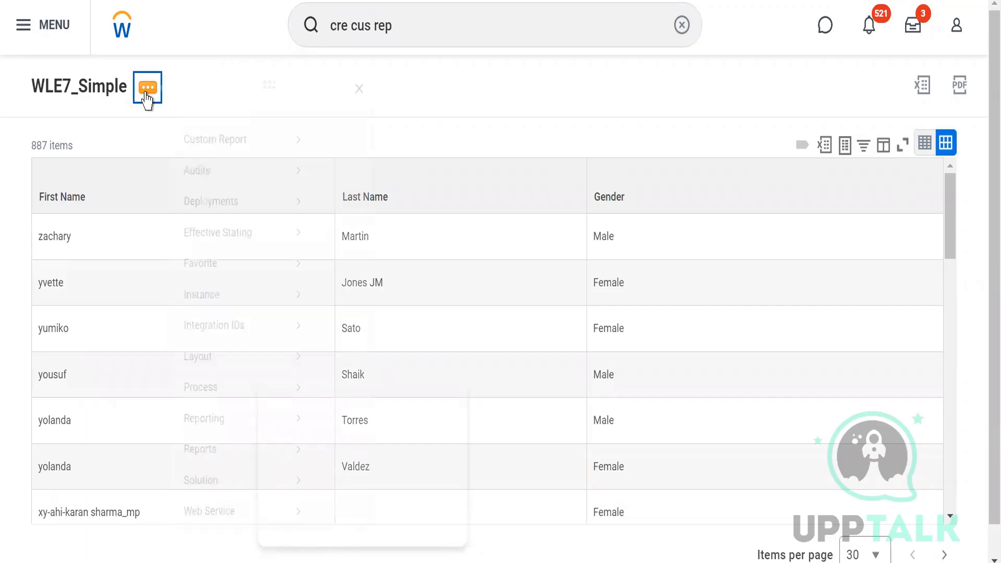
mouse_move(271, 174)
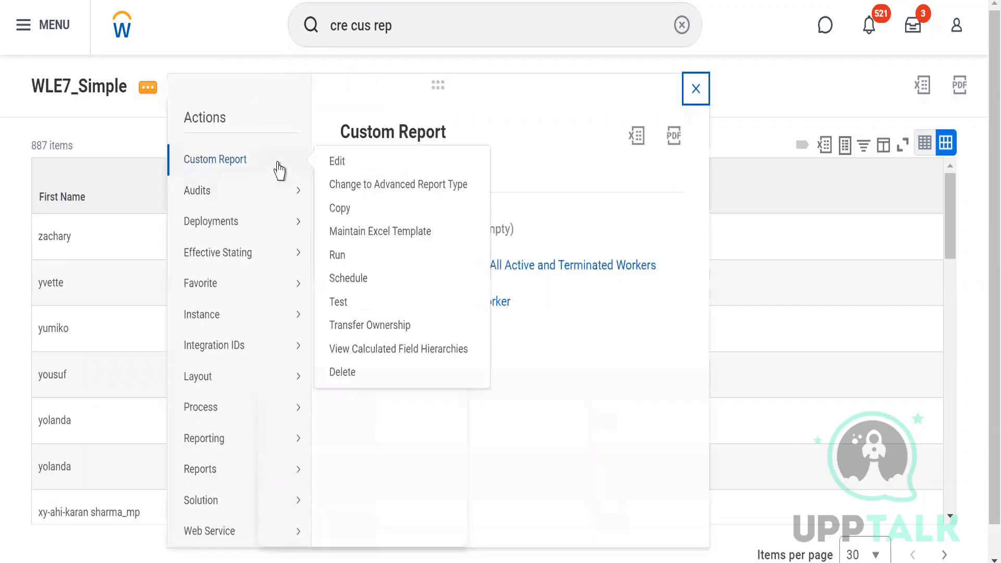
click(337, 163)
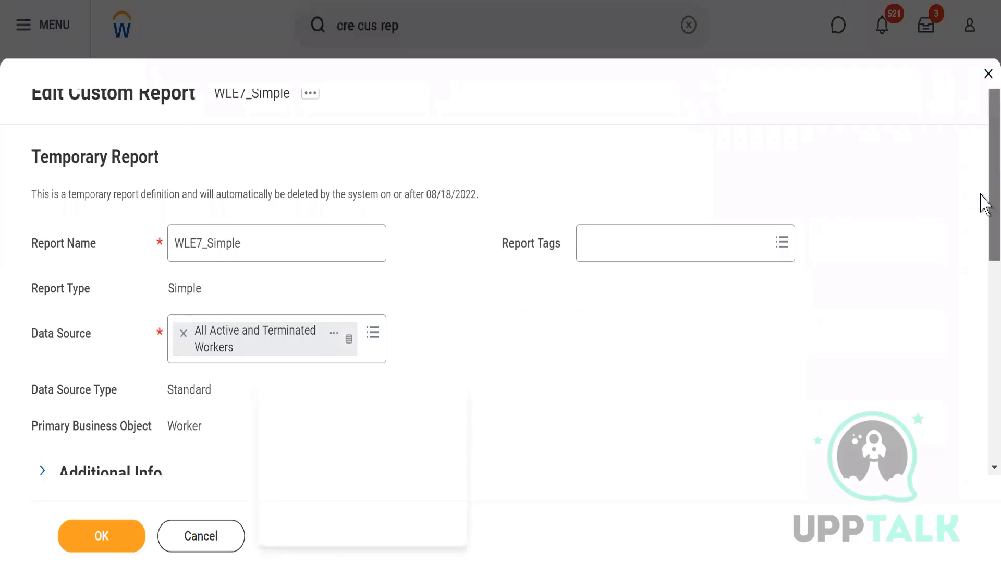
drag(982, 204, 981, 387)
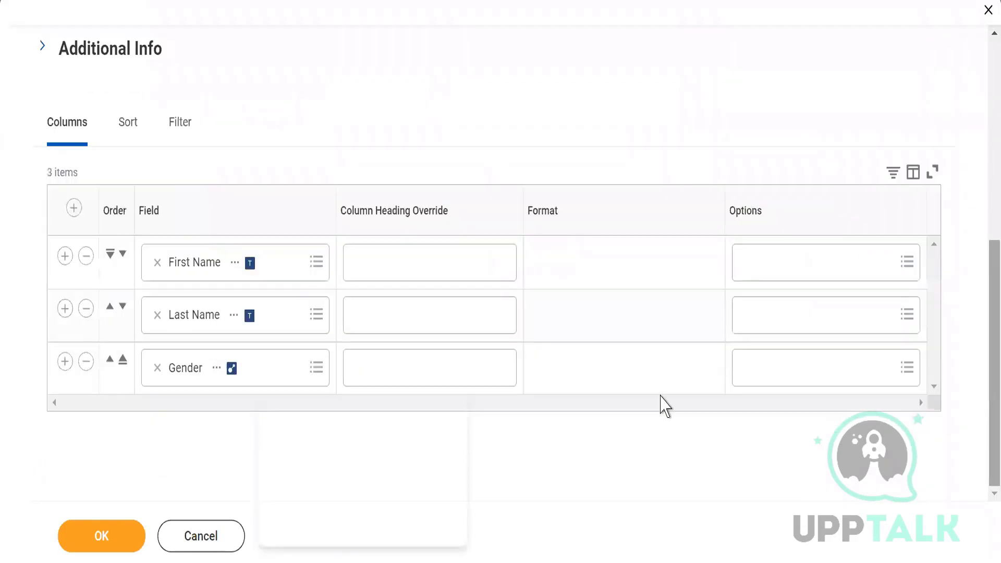
Step: Add a column row below Gender and set its field to Age
click(74, 209)
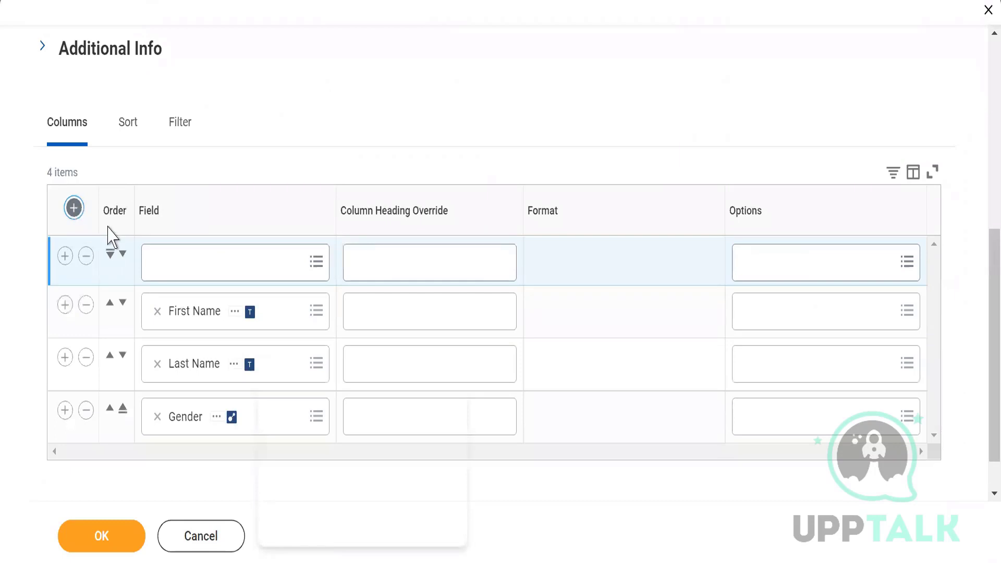
click(110, 255)
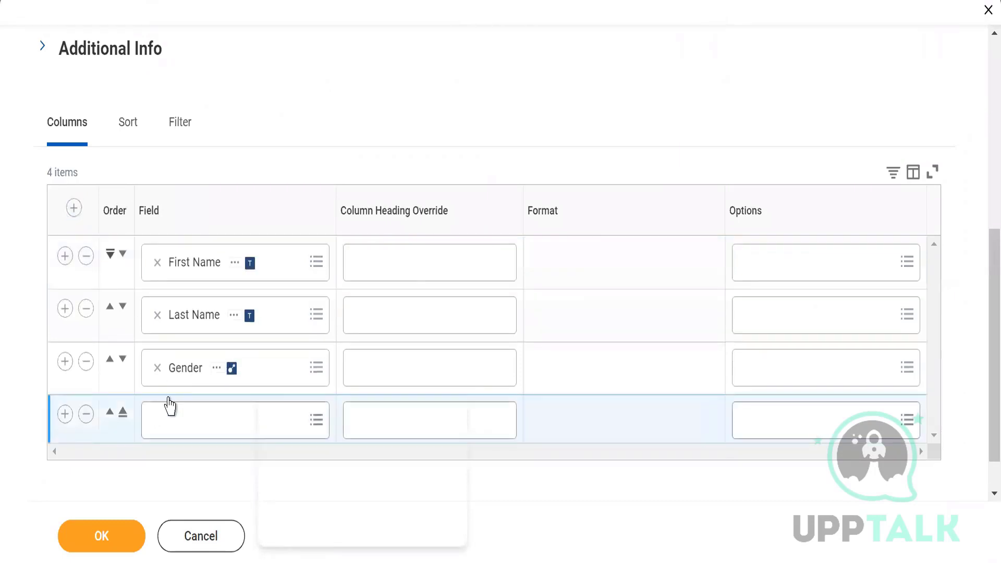
click(177, 420)
text(Age)
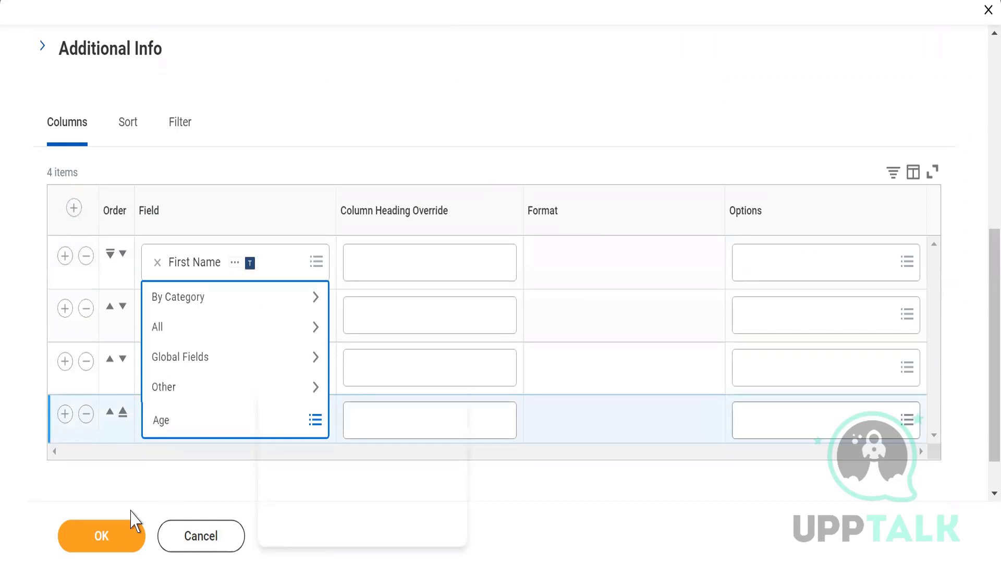
key(Return)
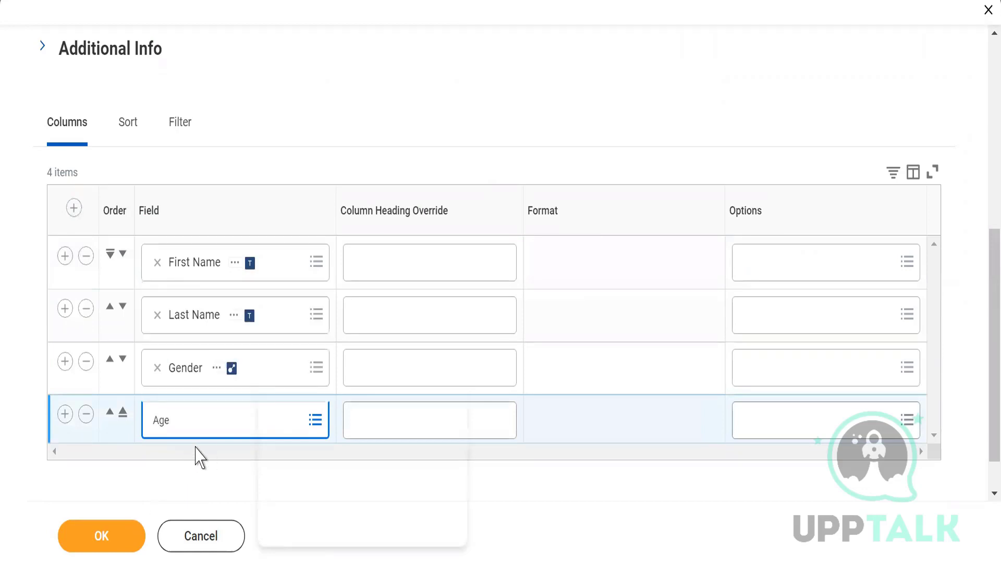
click(207, 426)
text(Age)
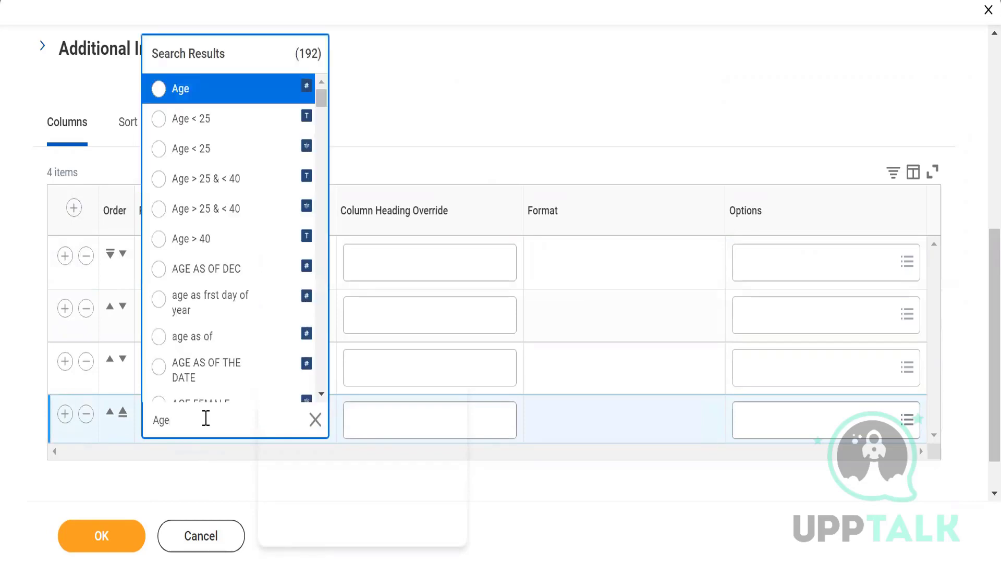
click(160, 92)
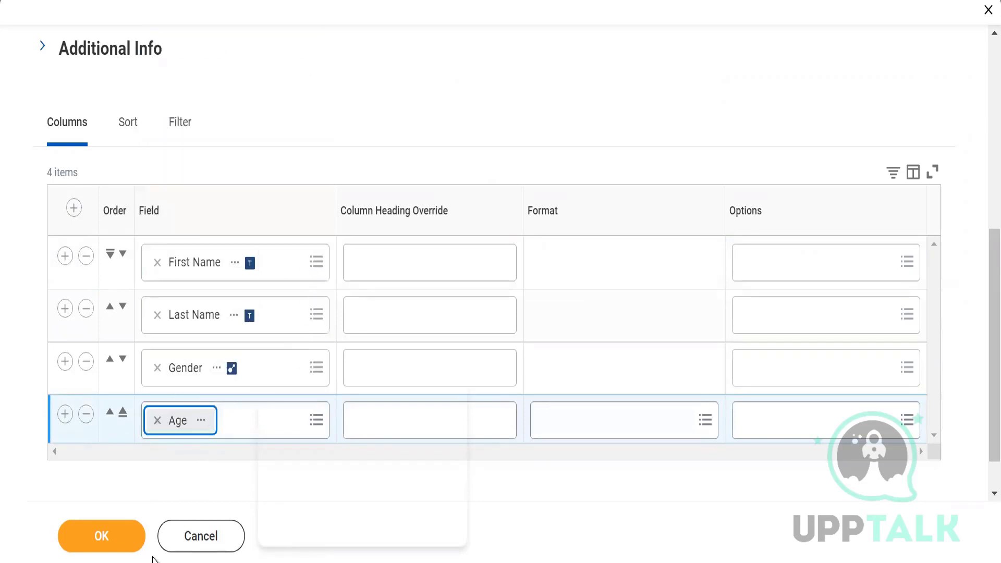
Step: Save the report definition with the Age column and run the report
click(106, 534)
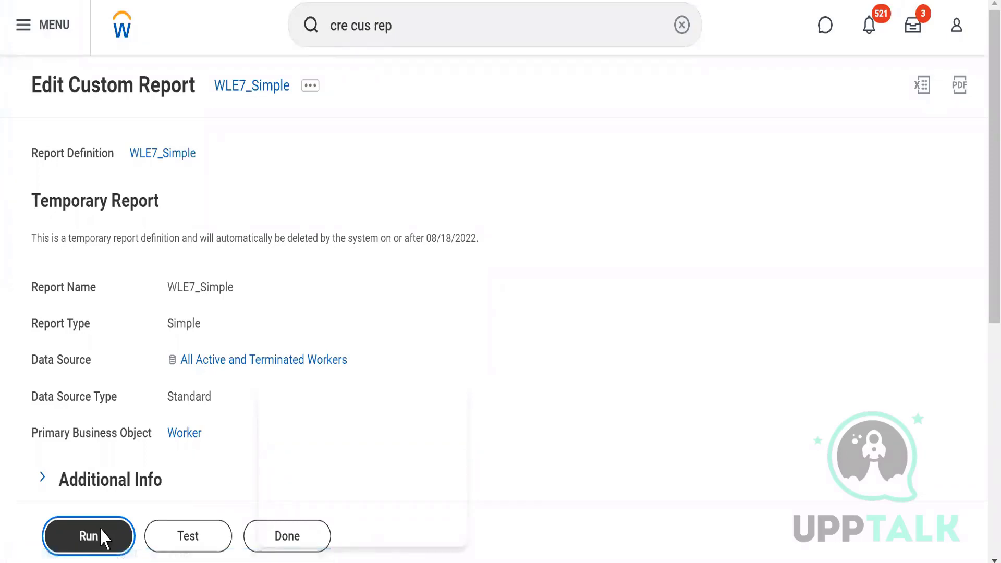
click(99, 530)
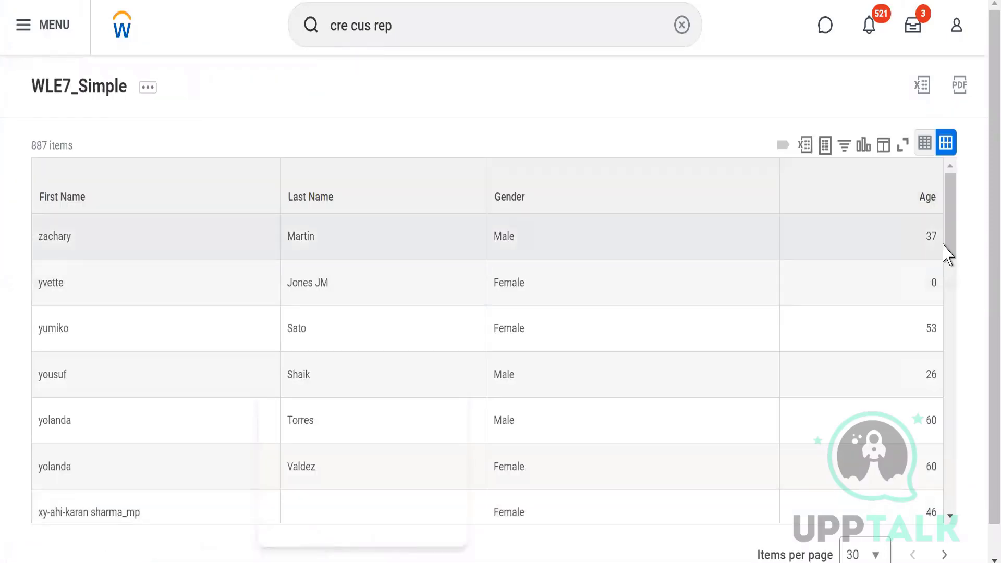
Step: Reopen the WLE7_Simple report definition for editing and show its filter conditions
click(941, 250)
click(933, 286)
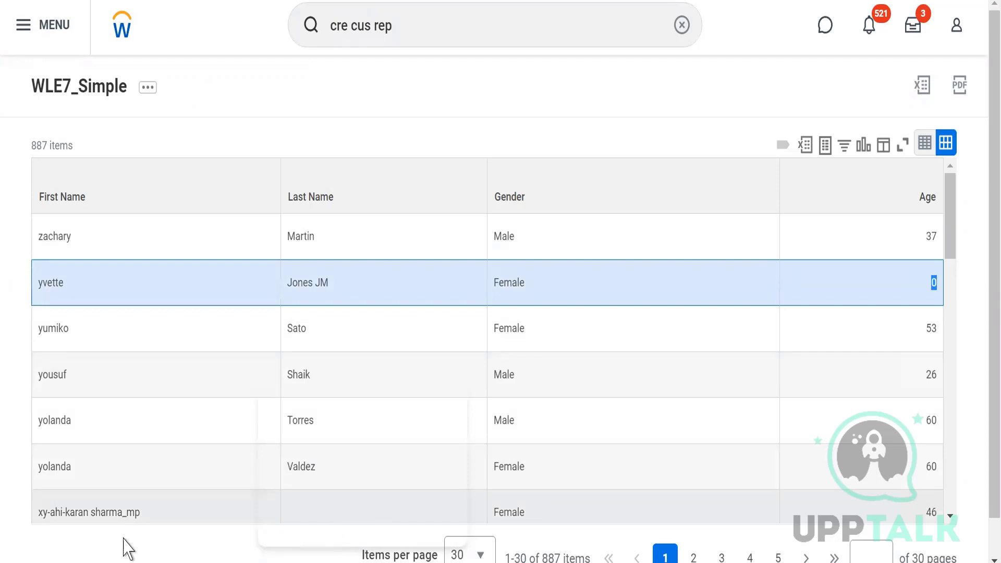
click(147, 92)
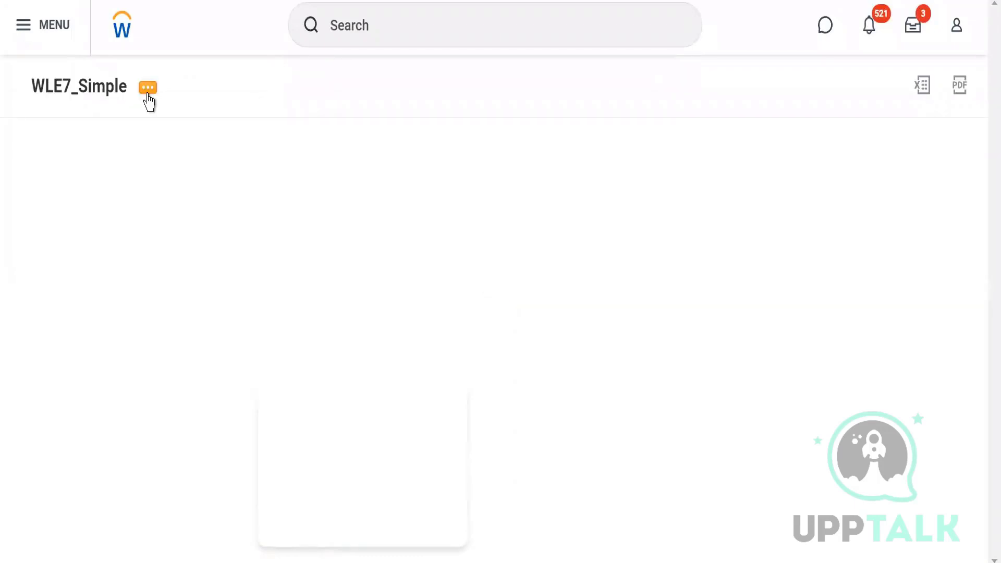
click(148, 99)
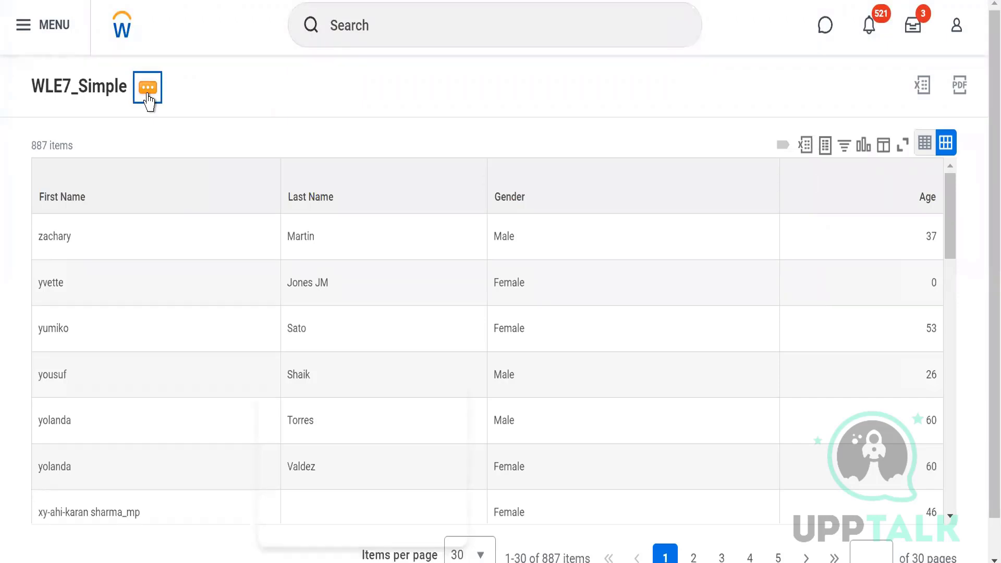
click(148, 100)
mouse_move(239, 165)
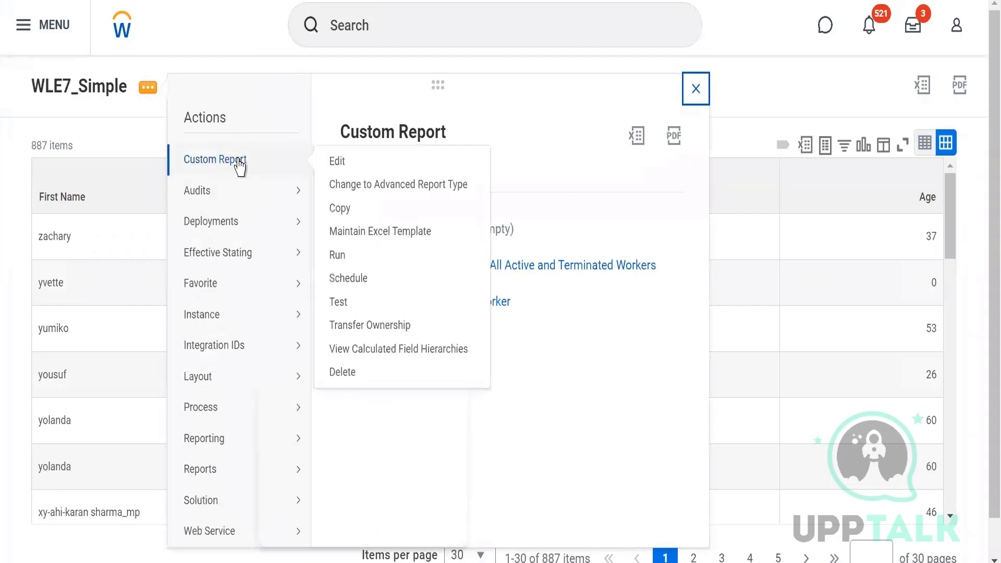
click(337, 163)
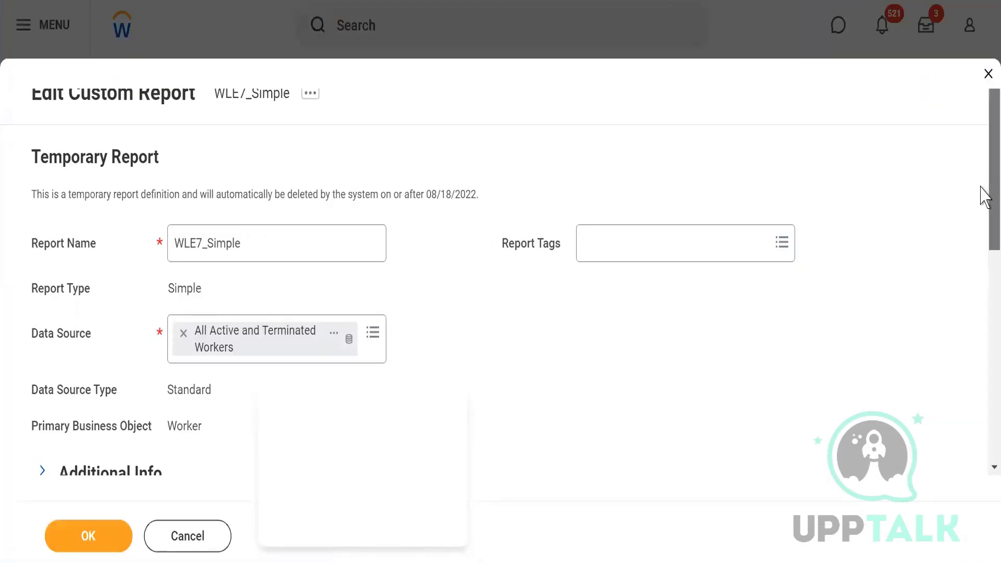
drag(982, 196, 981, 375)
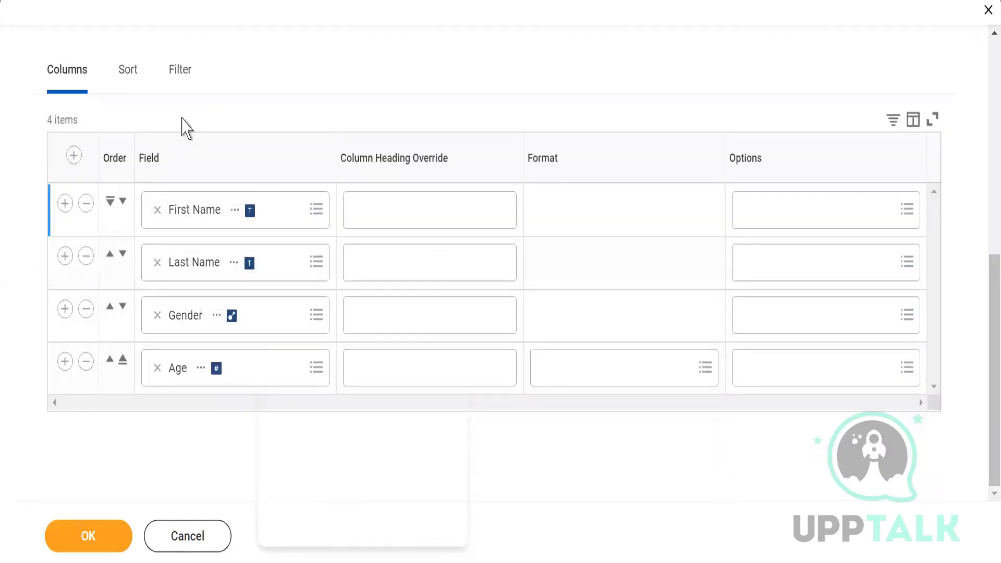
click(176, 77)
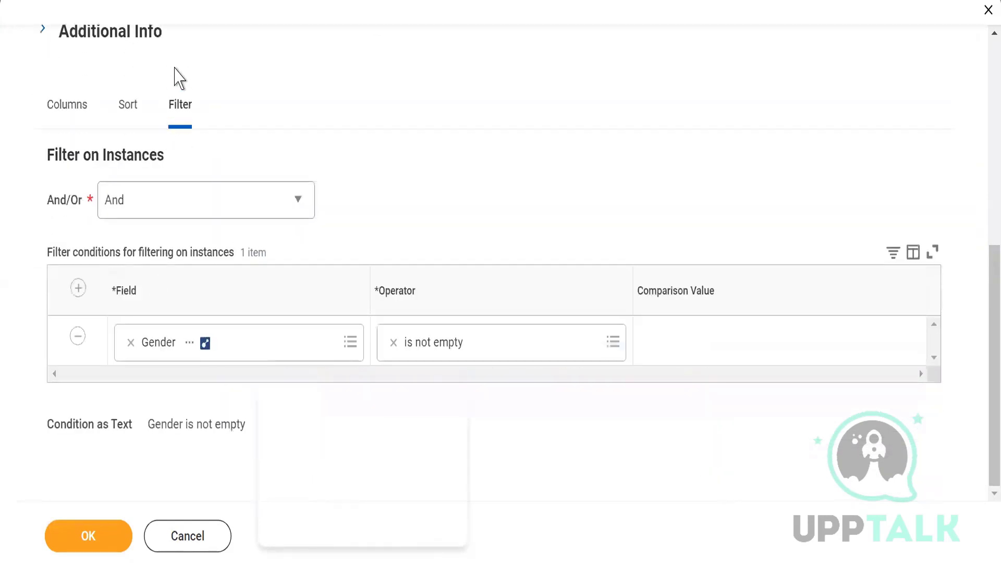
Step: Add a filter condition requiring Age to be greater than or equal to 18
click(77, 288)
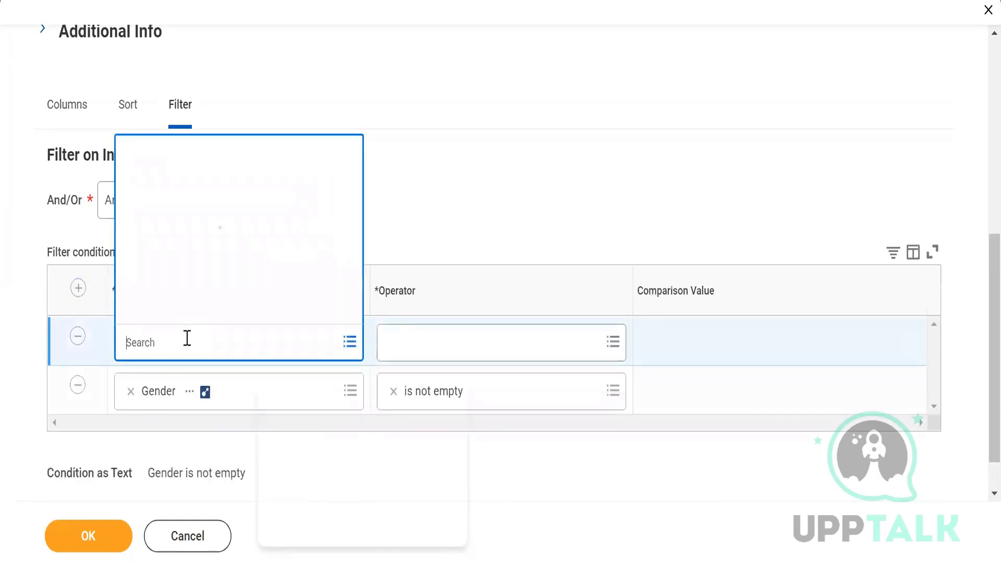
text(Age)
click(134, 87)
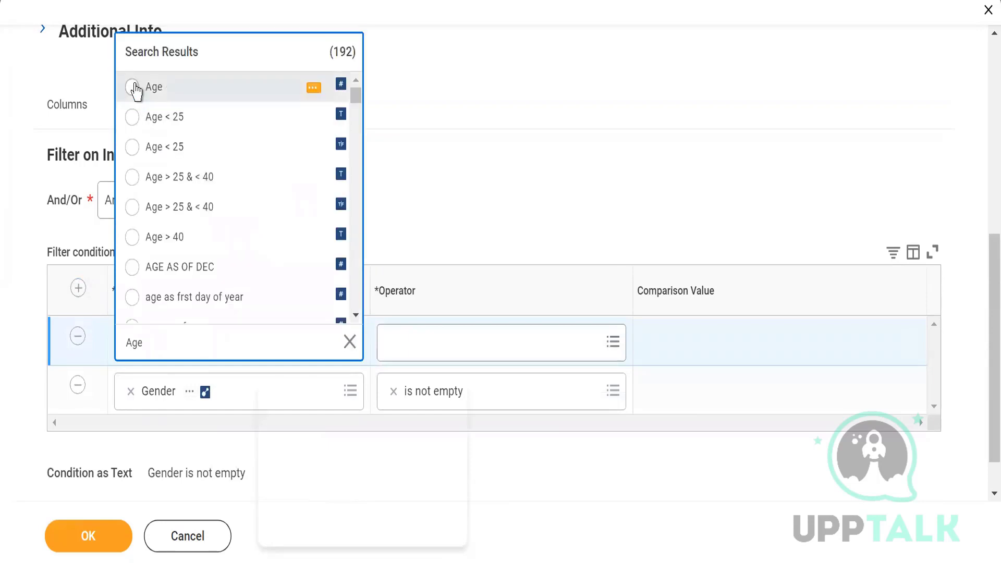
click(425, 342)
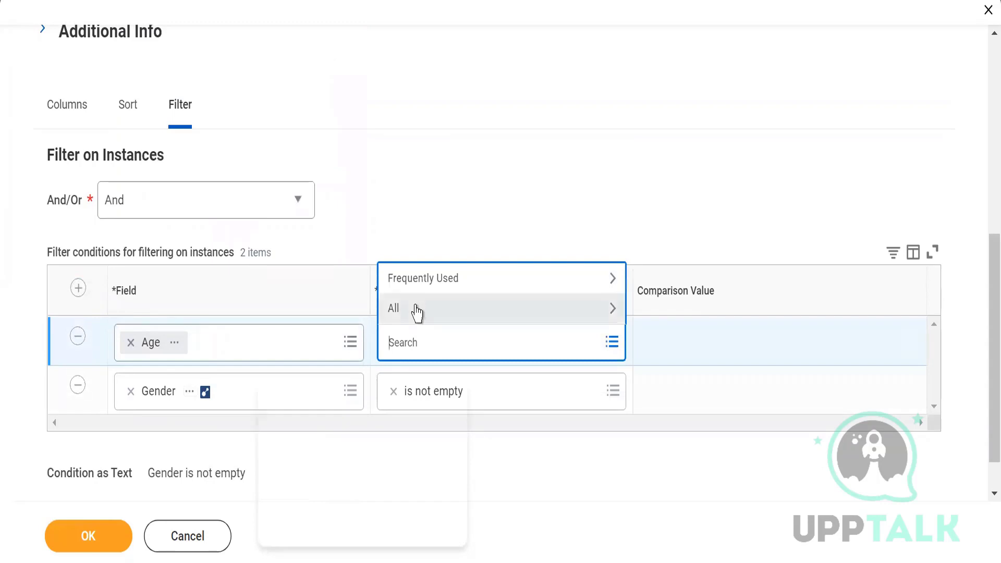
click(417, 312)
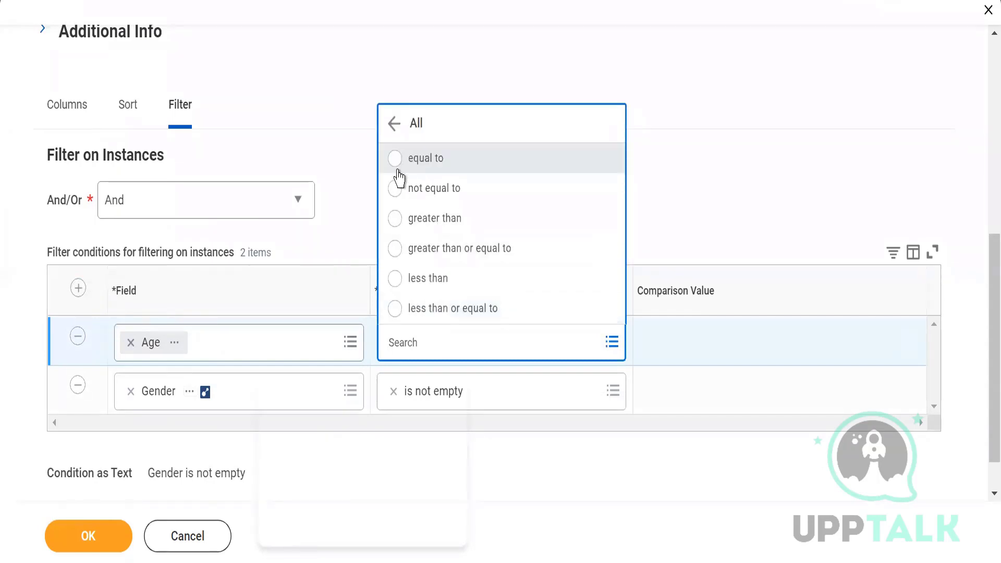
click(399, 256)
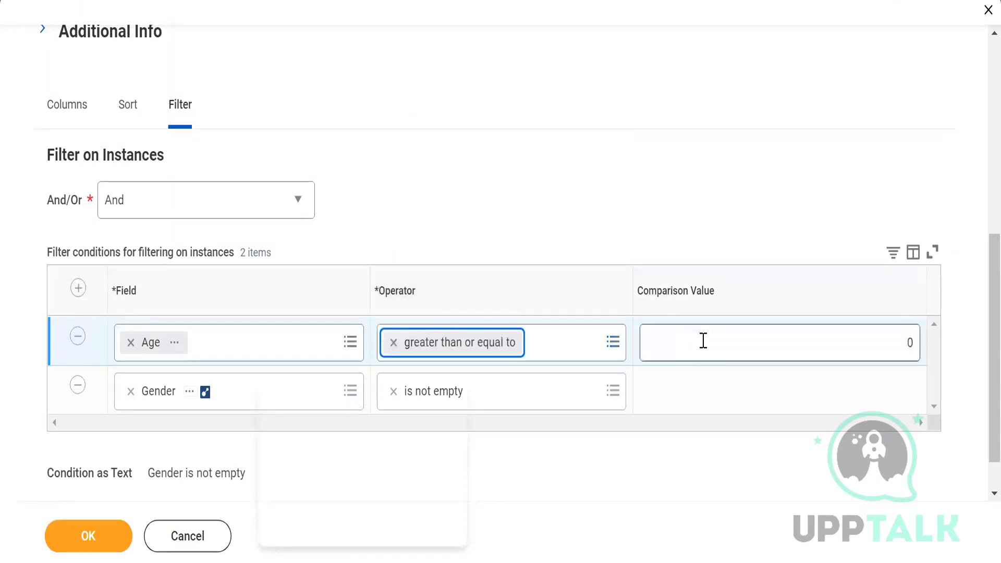
click(704, 341)
key(Delete)
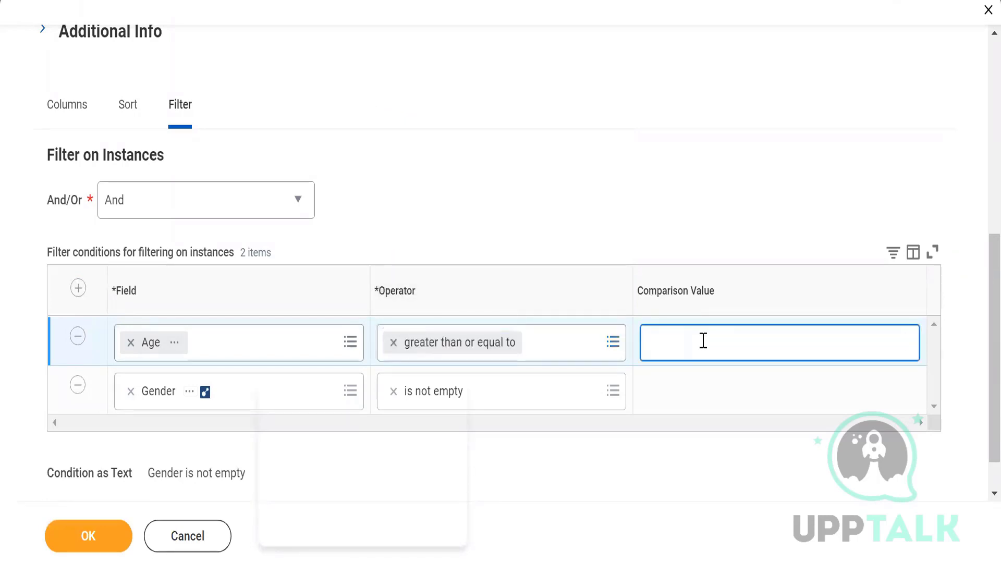
text(18)
click(668, 215)
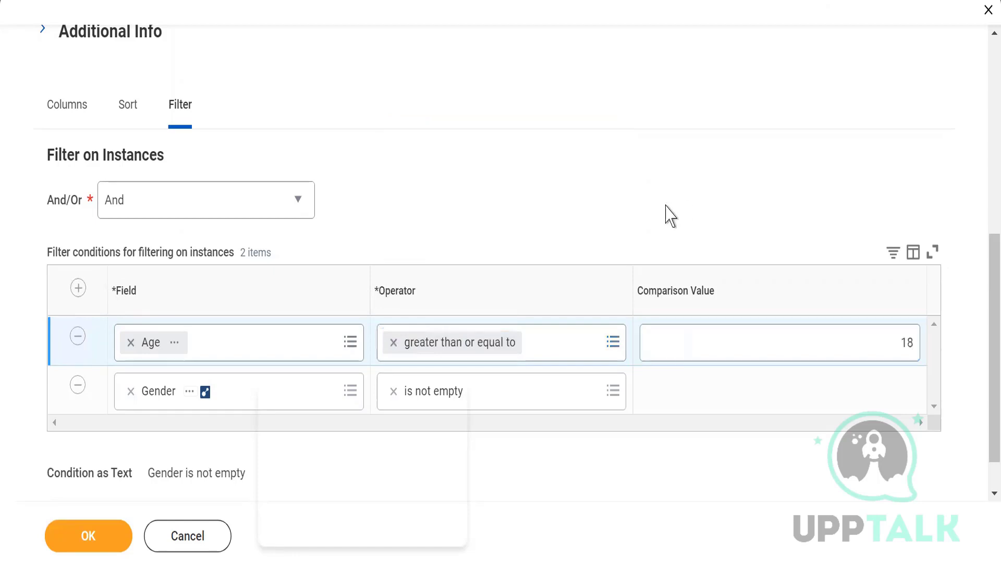
Step: Replace the First Name sort row with a sort on Age, Alphabetical - Ascending
click(126, 112)
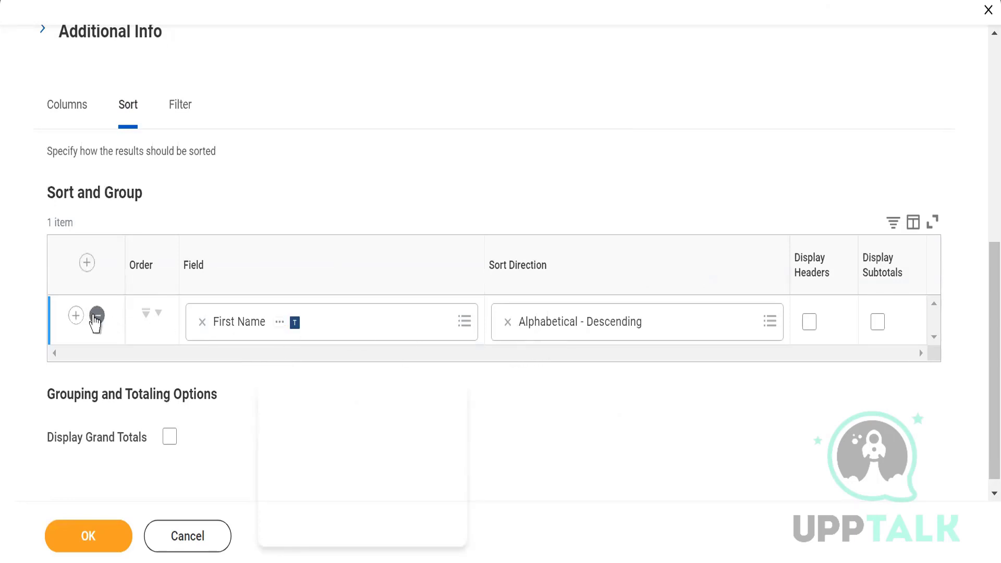
click(96, 316)
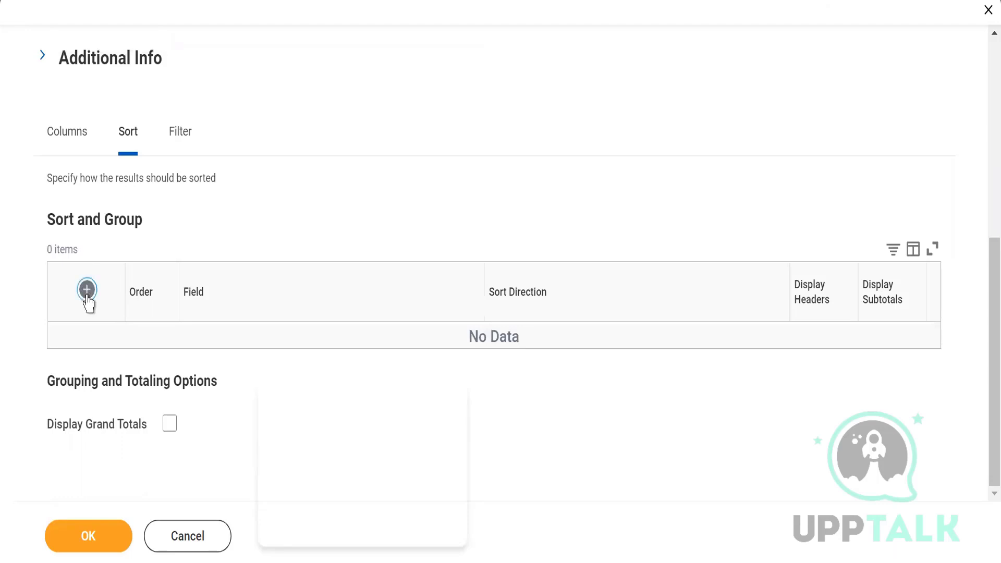
click(87, 292)
click(240, 351)
text(A)
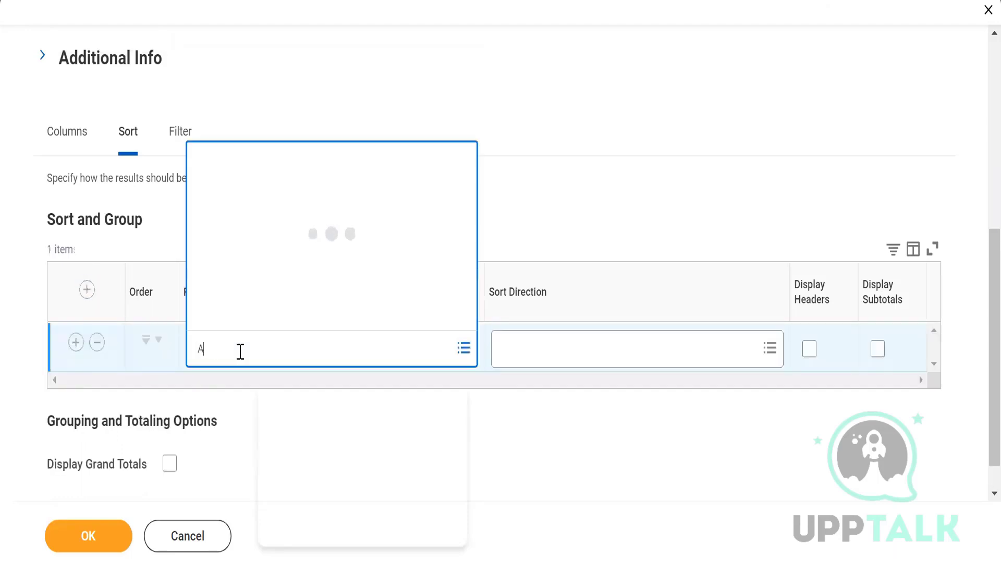
text(ge)
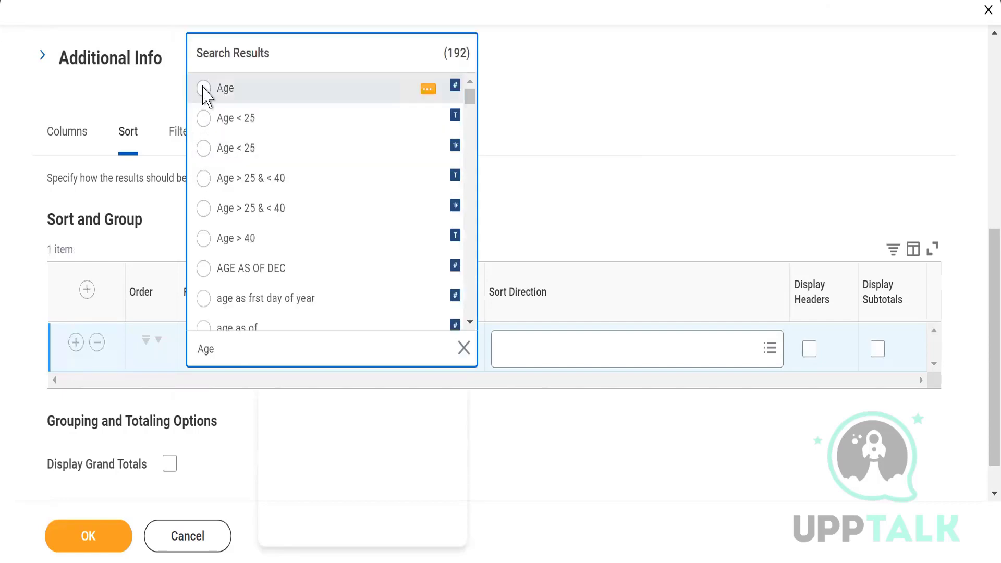
click(204, 88)
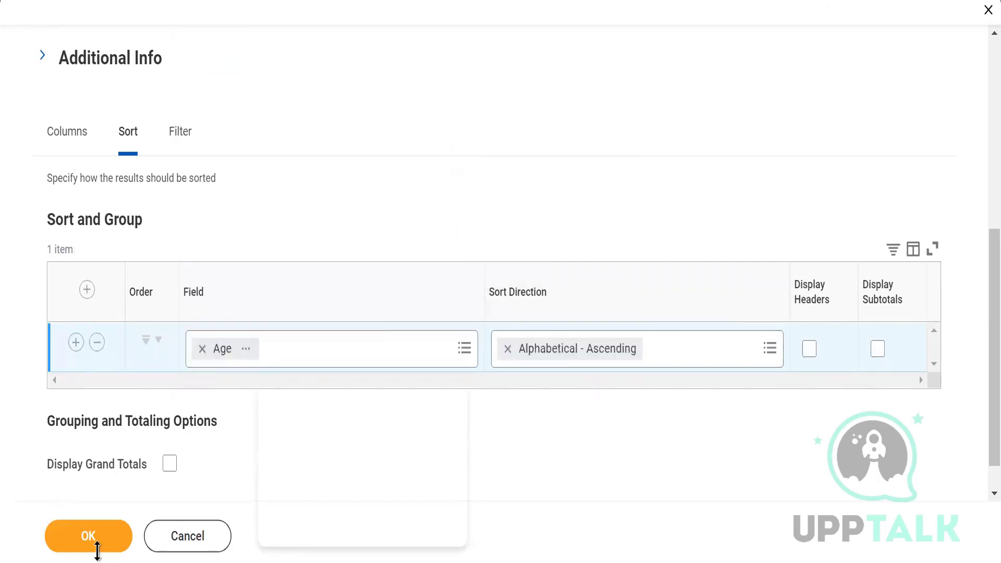
Step: Save the definition with the Age filter and sort, then run the report and check its ages and item count
click(83, 540)
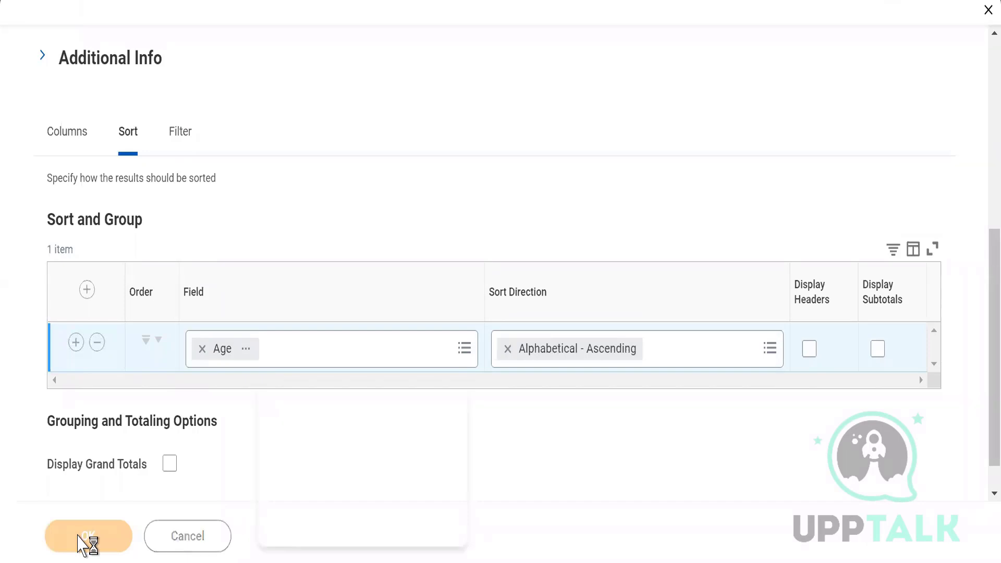
click(77, 537)
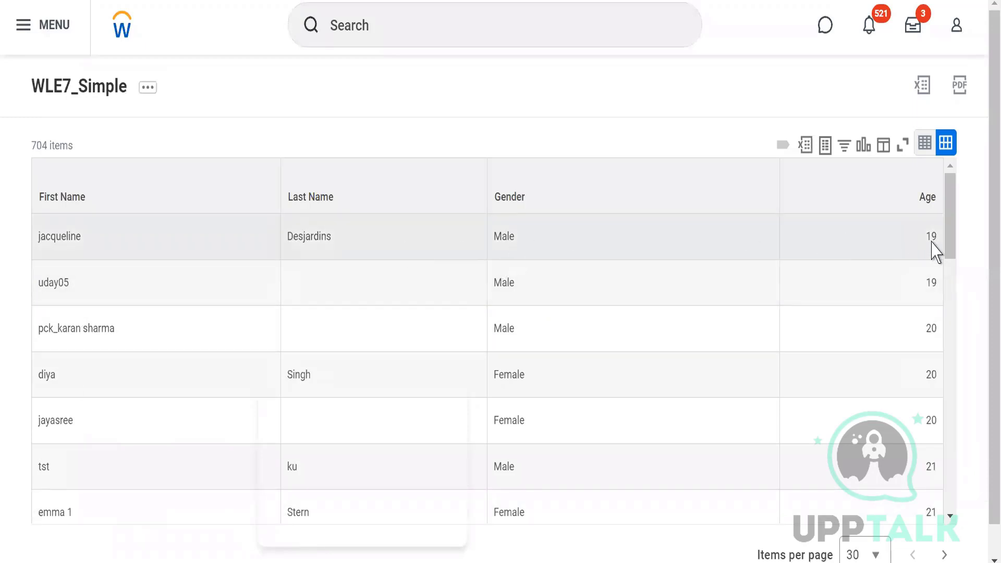
double_click(933, 240)
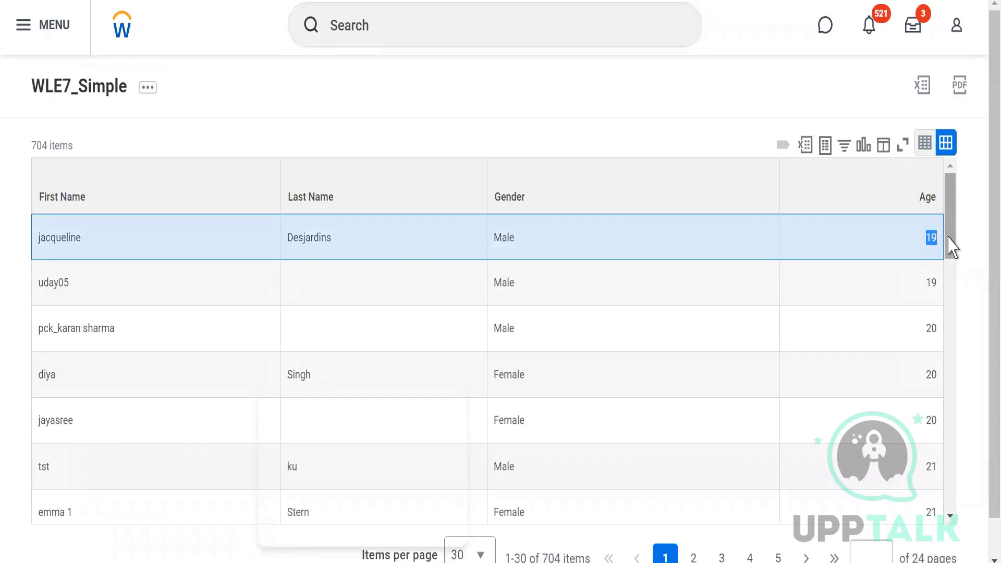
drag(950, 238, 956, 499)
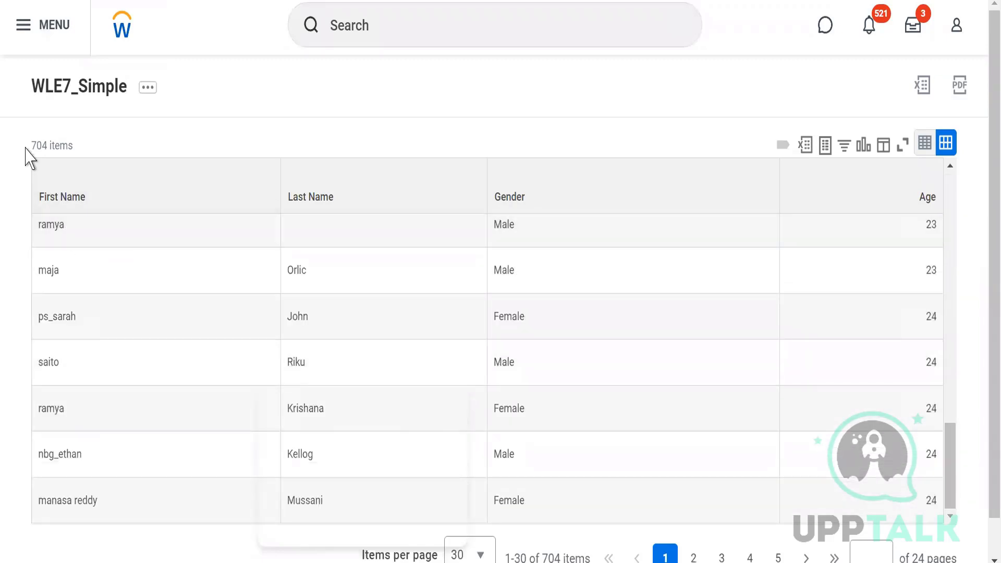
triple_click(47, 144)
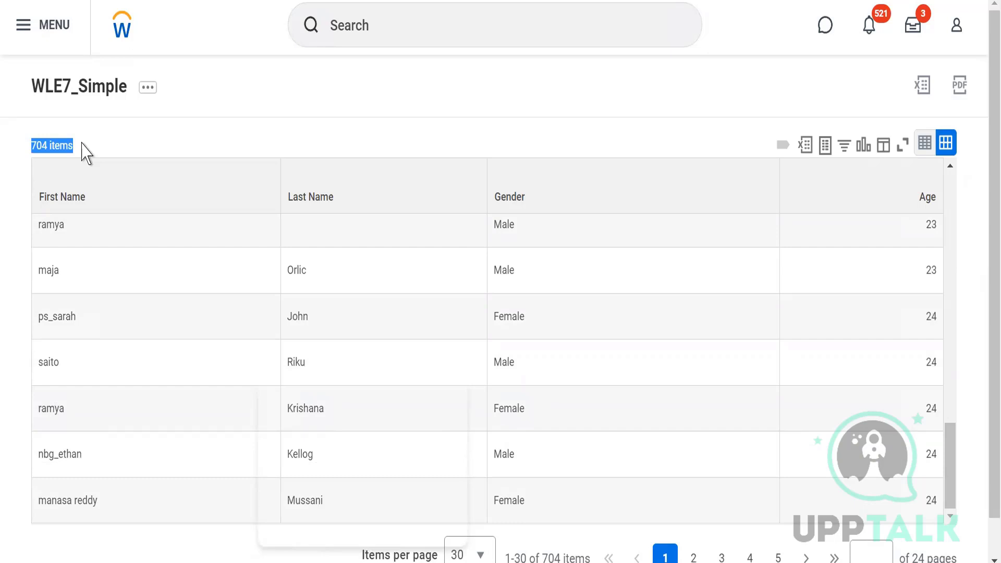
click(85, 153)
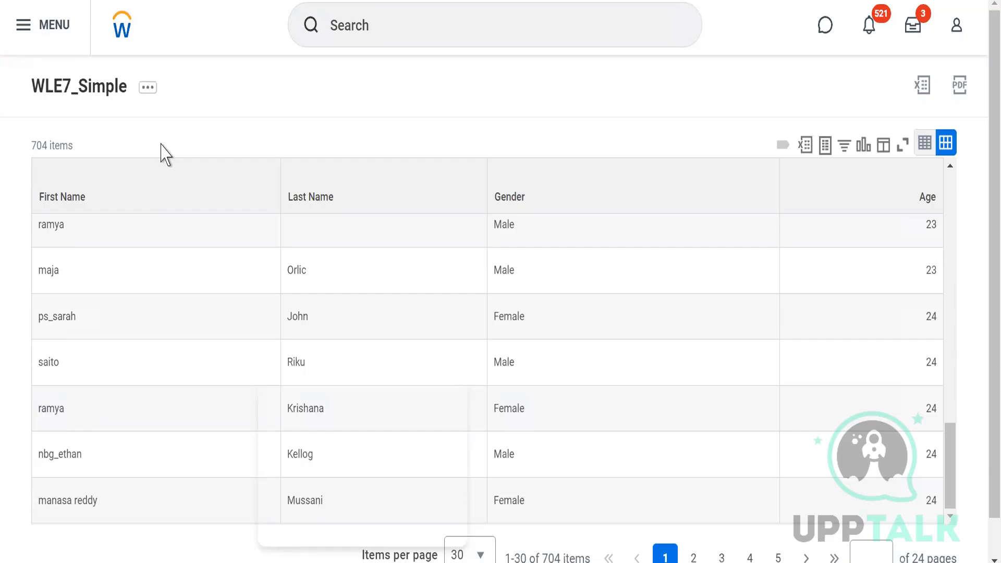
Step: Reopen the WLE7_Simple definition to review its four columns, and save and run the report again
click(148, 90)
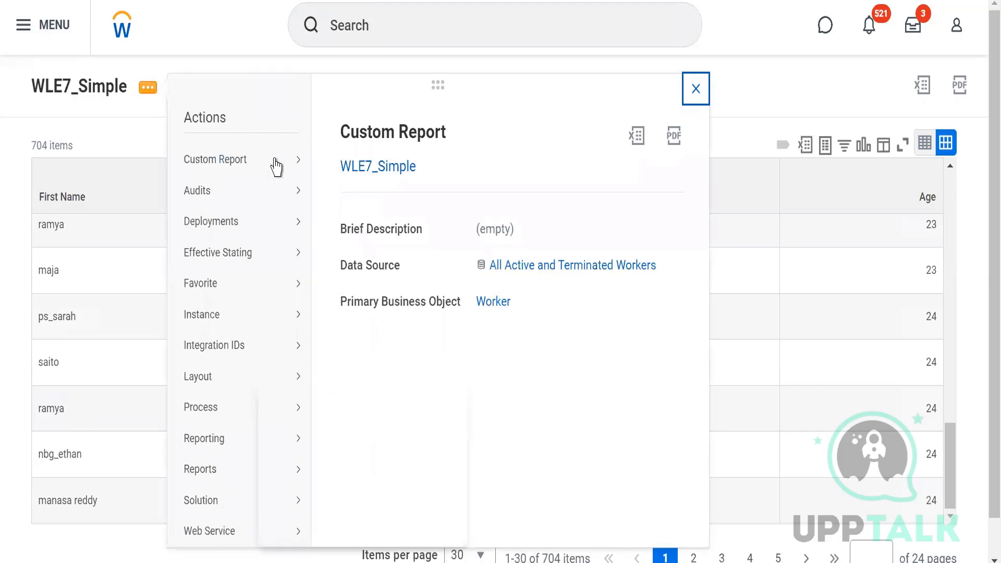
mouse_move(281, 165)
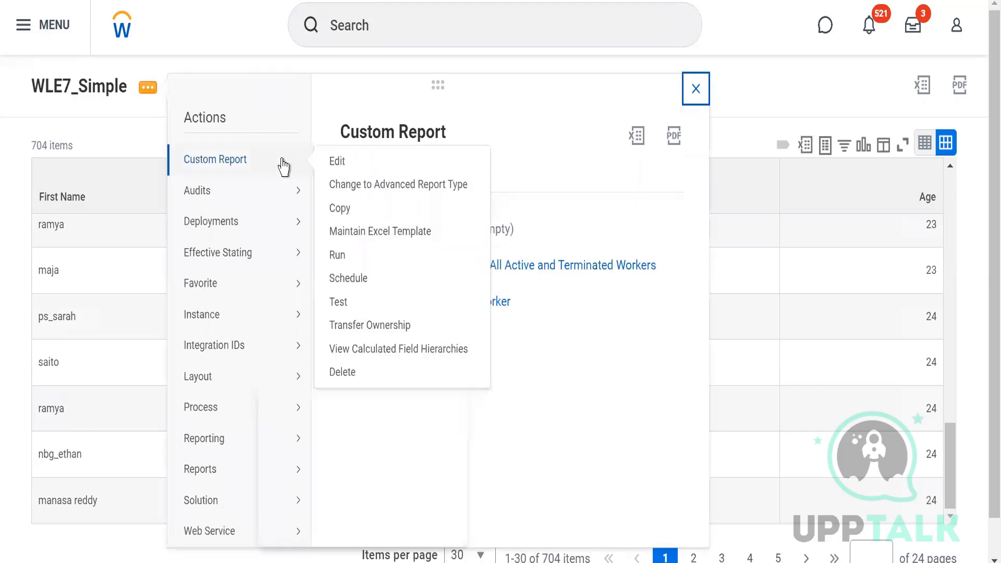
click(338, 164)
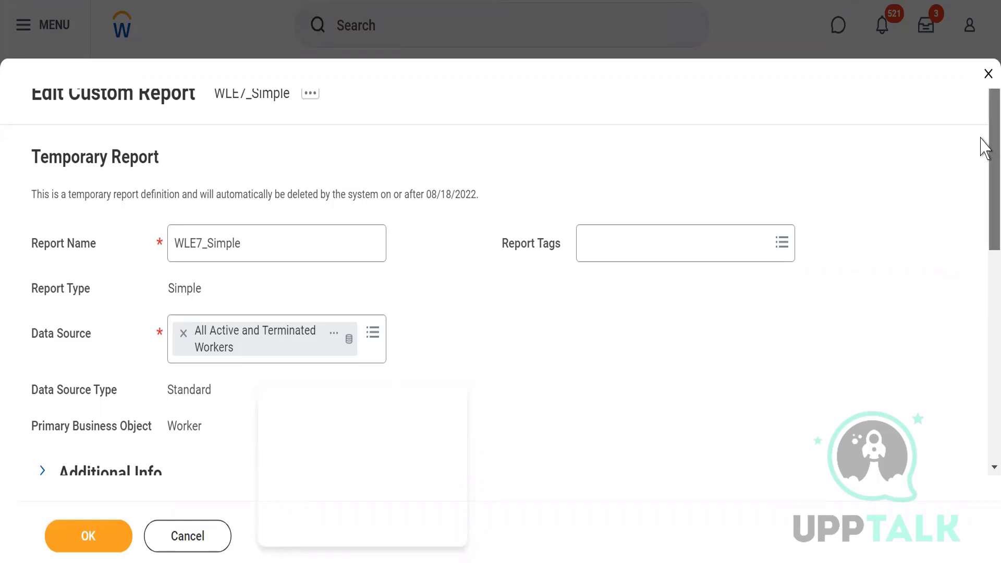
drag(982, 148, 984, 429)
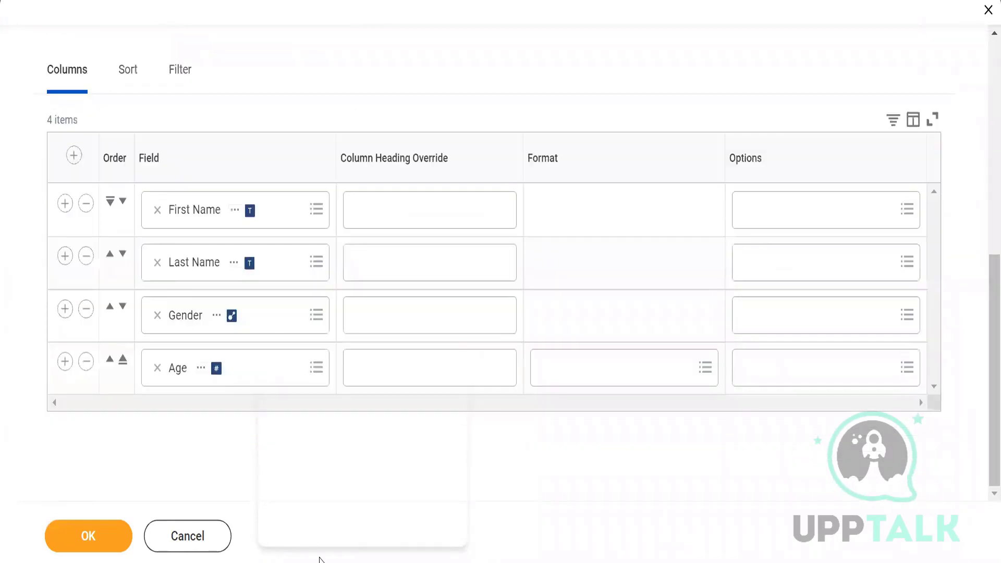
click(85, 536)
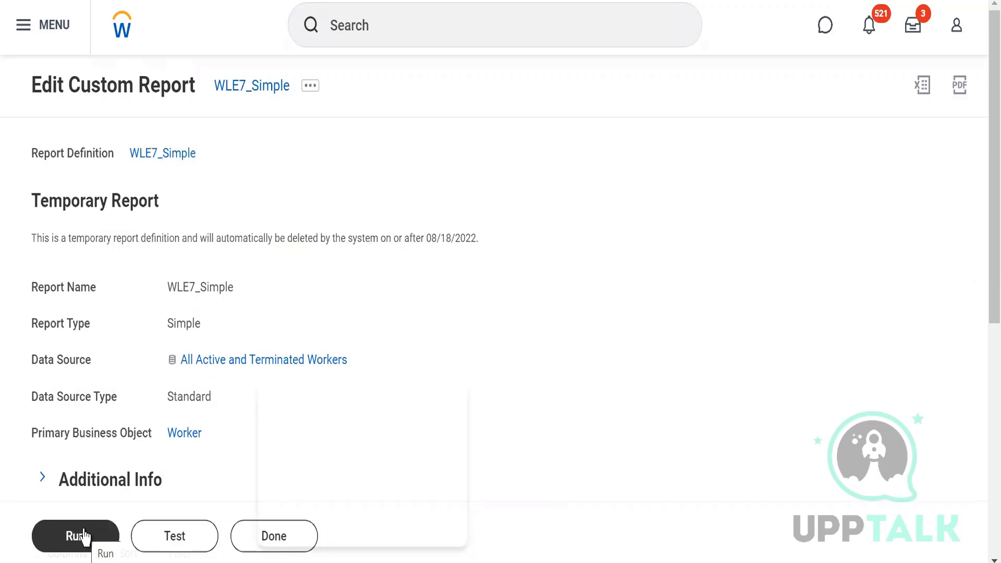
click(84, 535)
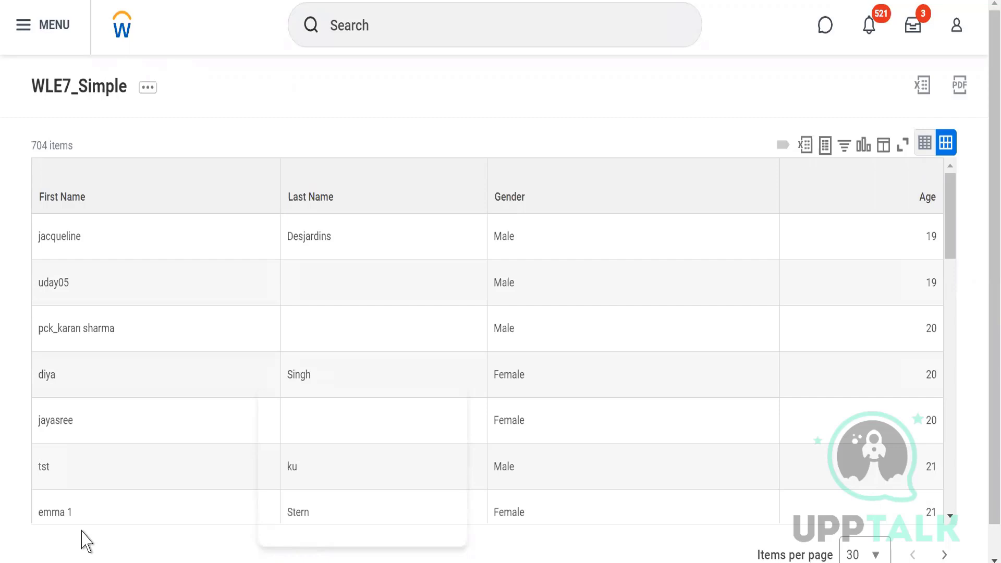
Step: Open the WLE7_Simple definition for editing once more and look through its settings
click(145, 90)
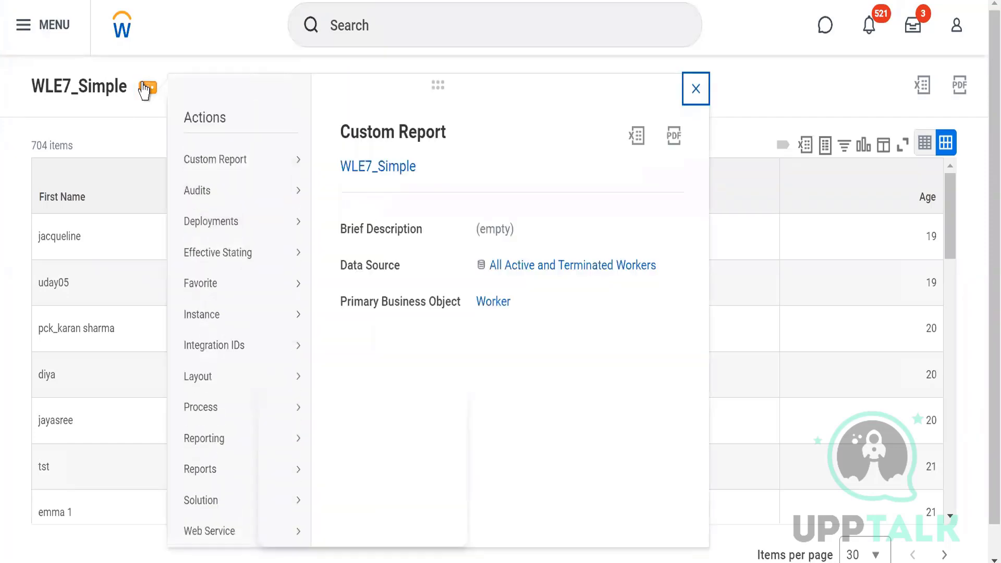
mouse_move(254, 175)
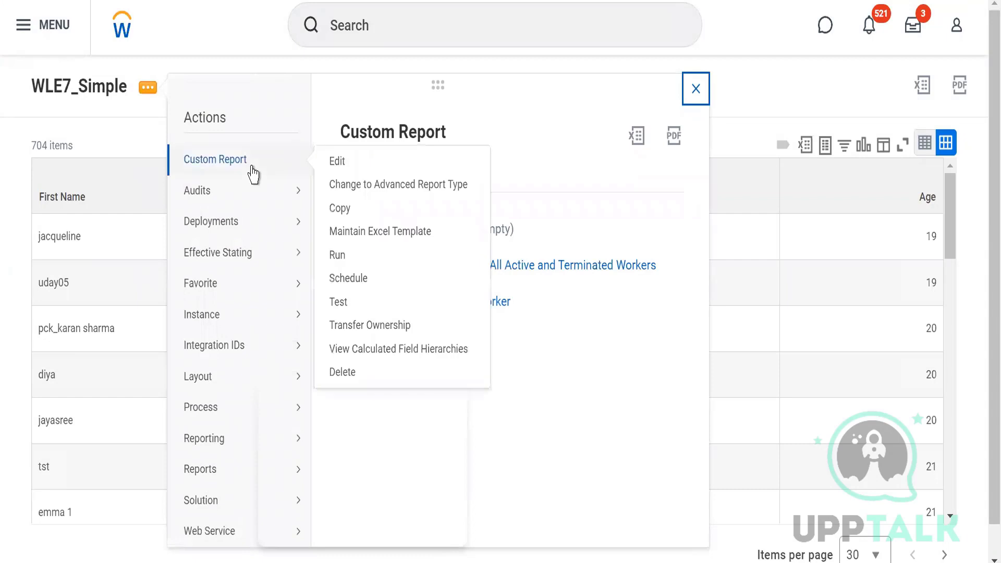
click(333, 162)
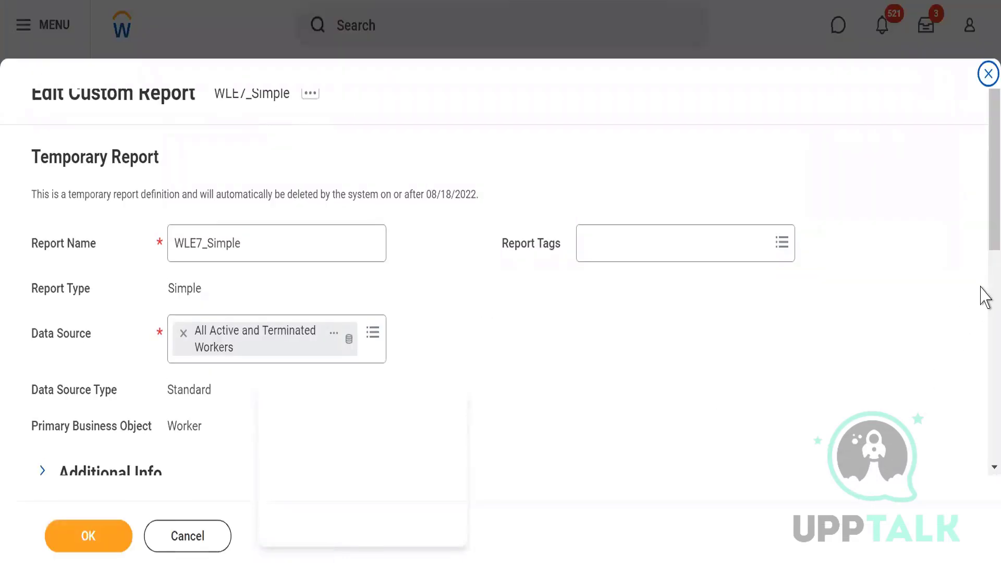
scroll(985, 298, down, 8)
scroll(984, 297, up, 8)
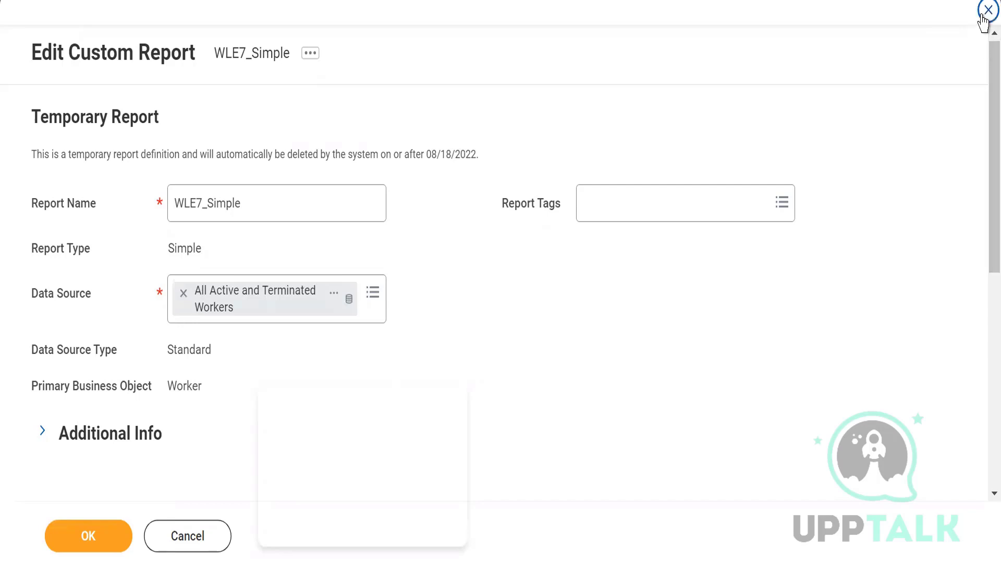
Step: Leave the WLE7_Simple definition and start a new custom report named WDLE7_Advance with the report type Advanced
click(983, 17)
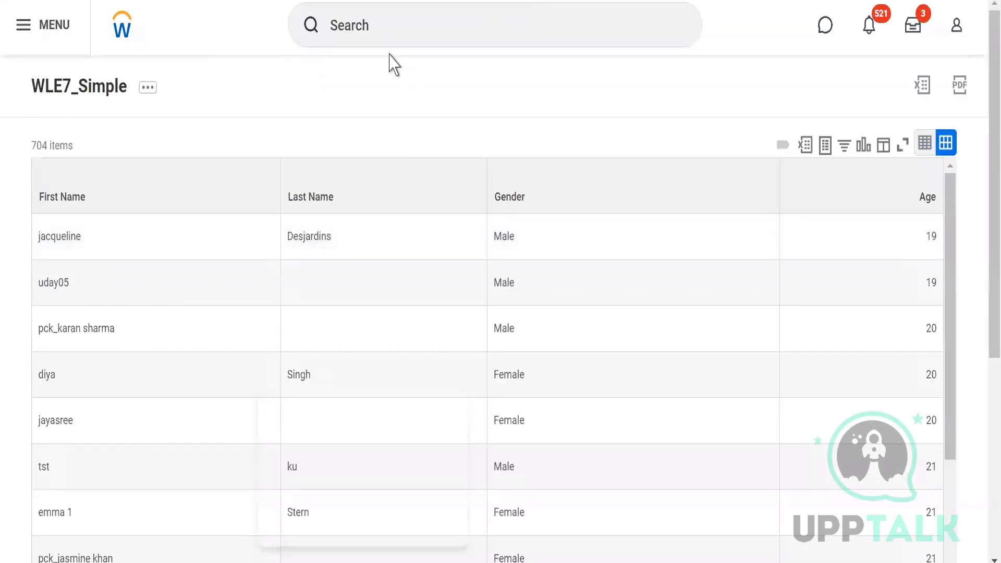
click(369, 26)
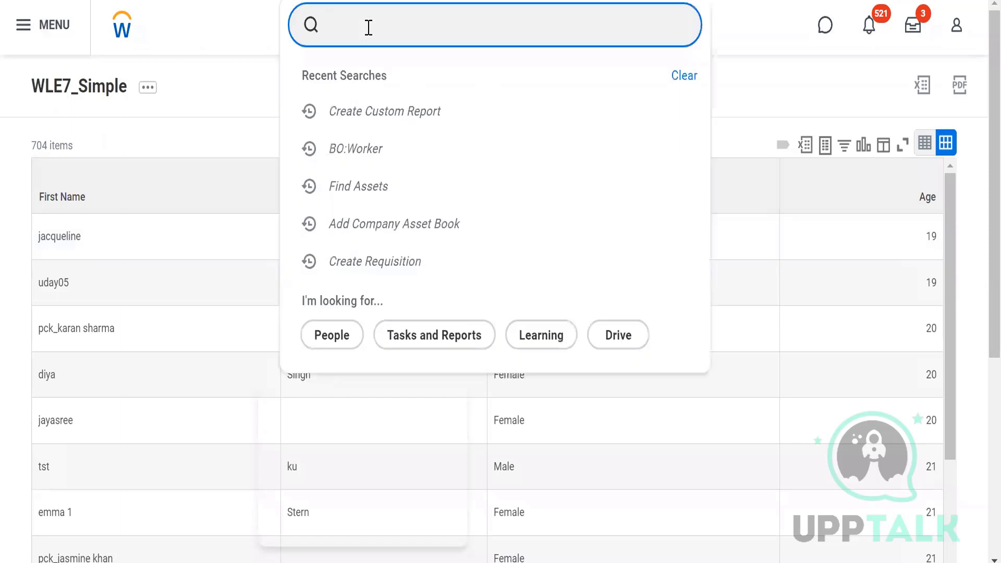
click(357, 116)
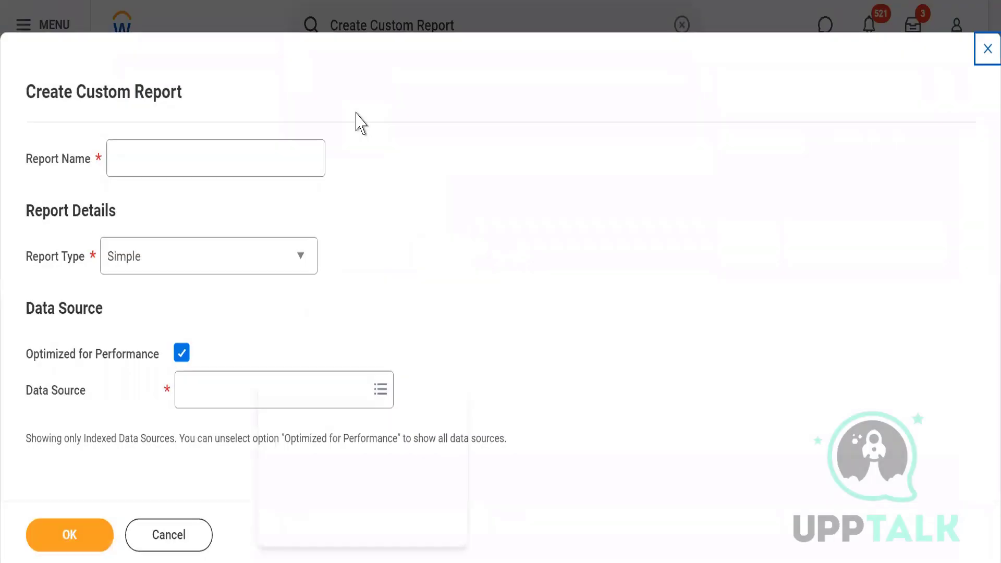
click(153, 157)
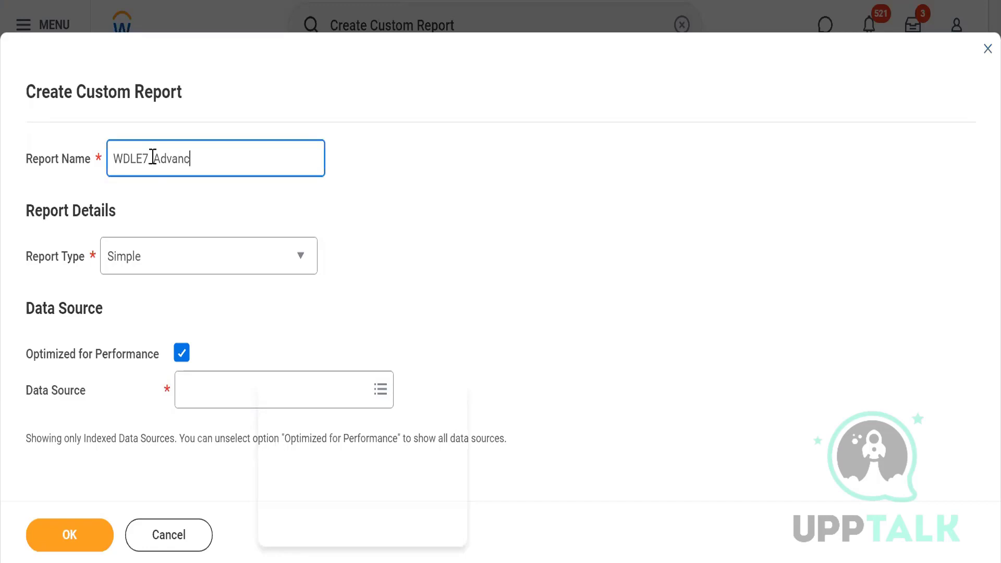
click(152, 257)
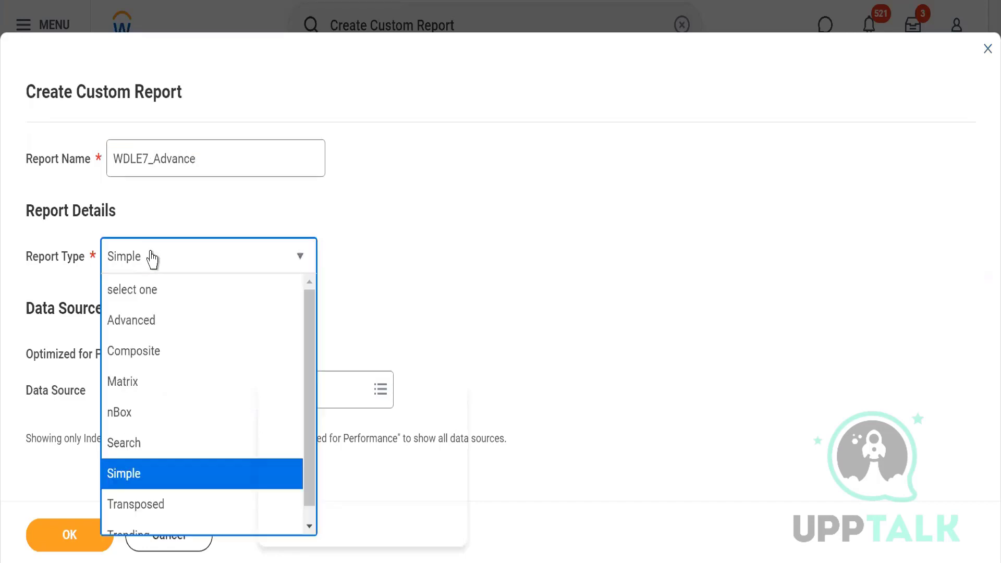
click(131, 329)
click(445, 293)
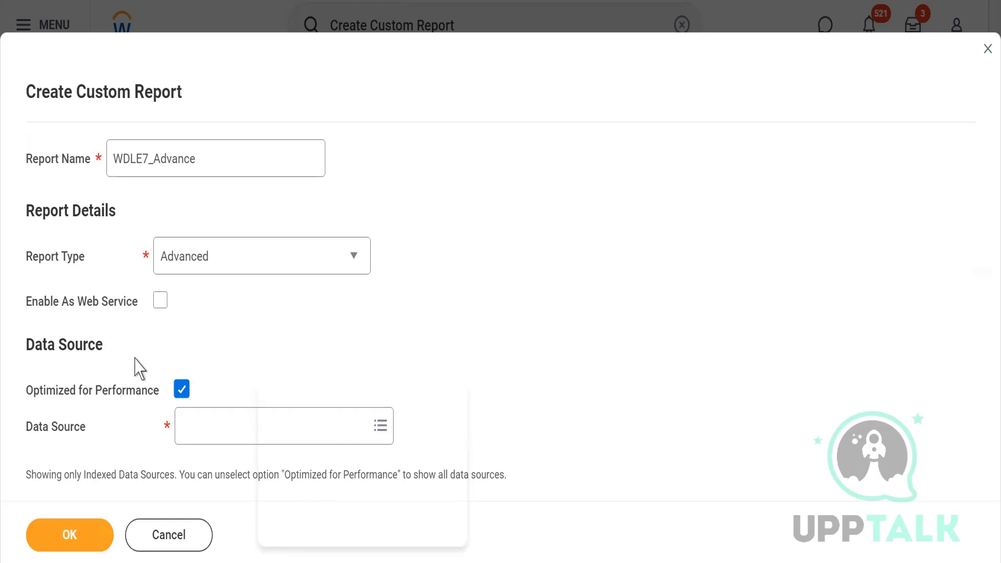
Step: Turn off Optimized for Performance, choose All Active and Terminated Workers as the data source, and create the report
click(181, 391)
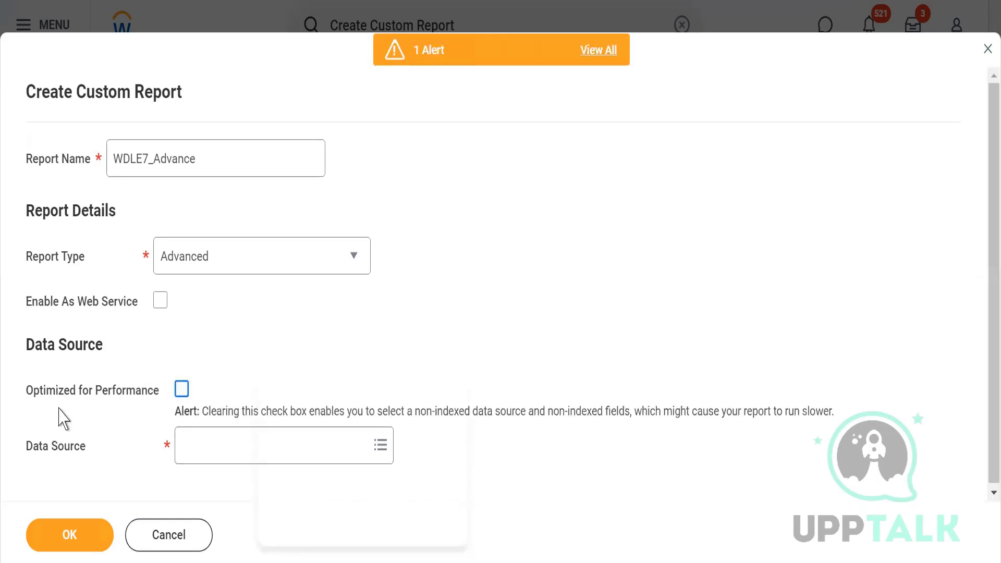
drag(190, 411, 274, 403)
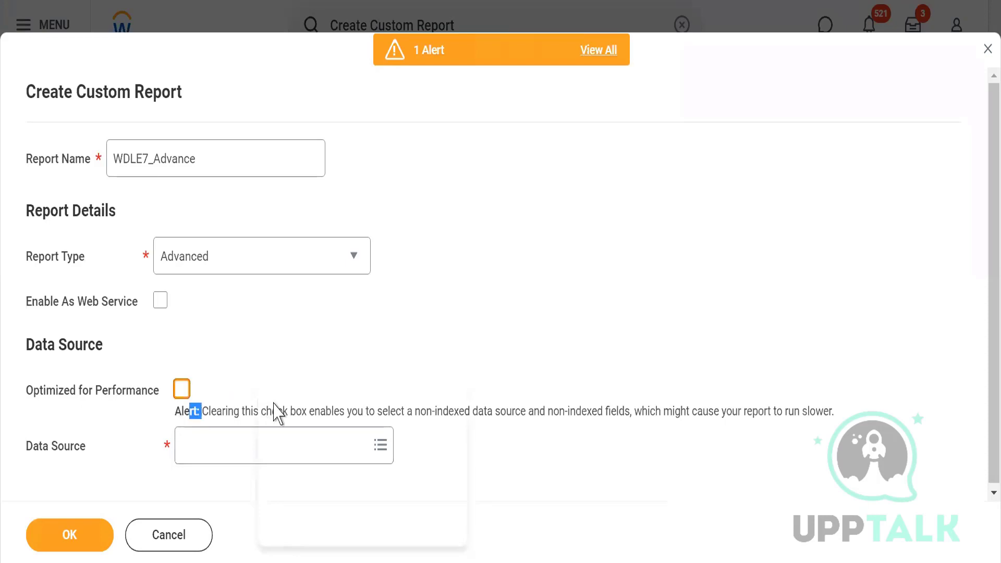
click(195, 451)
text(All active and term)
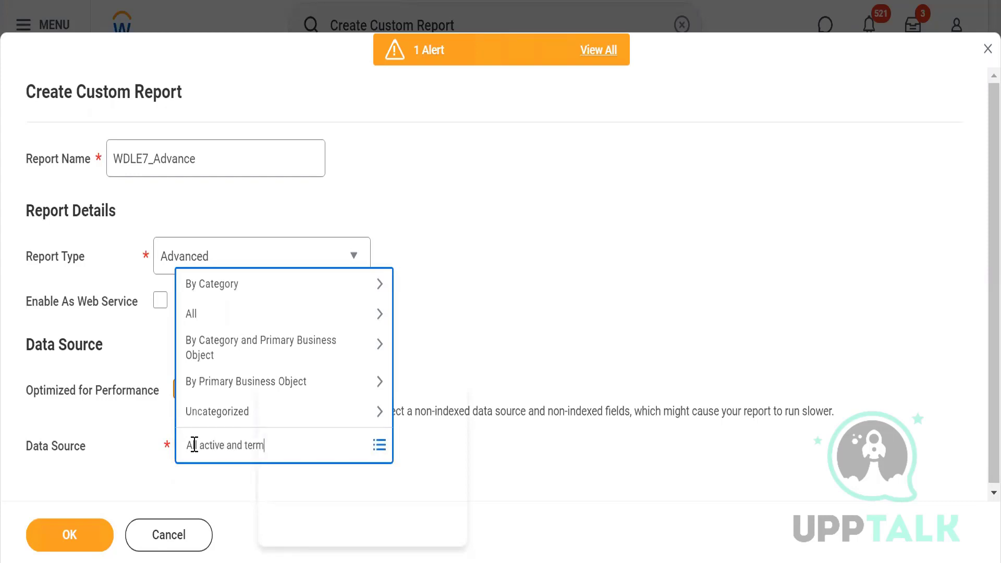
key(Return)
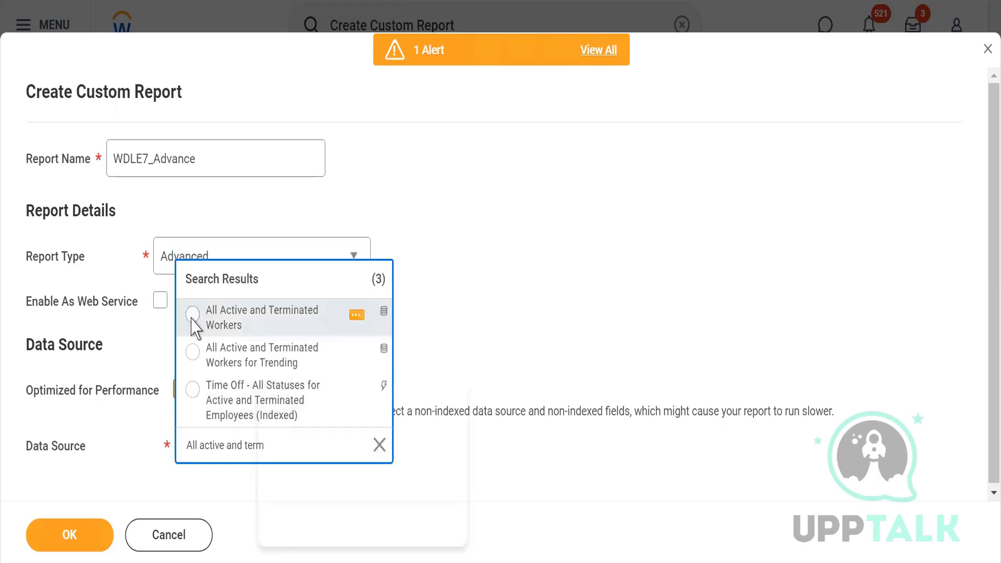
click(192, 315)
click(623, 258)
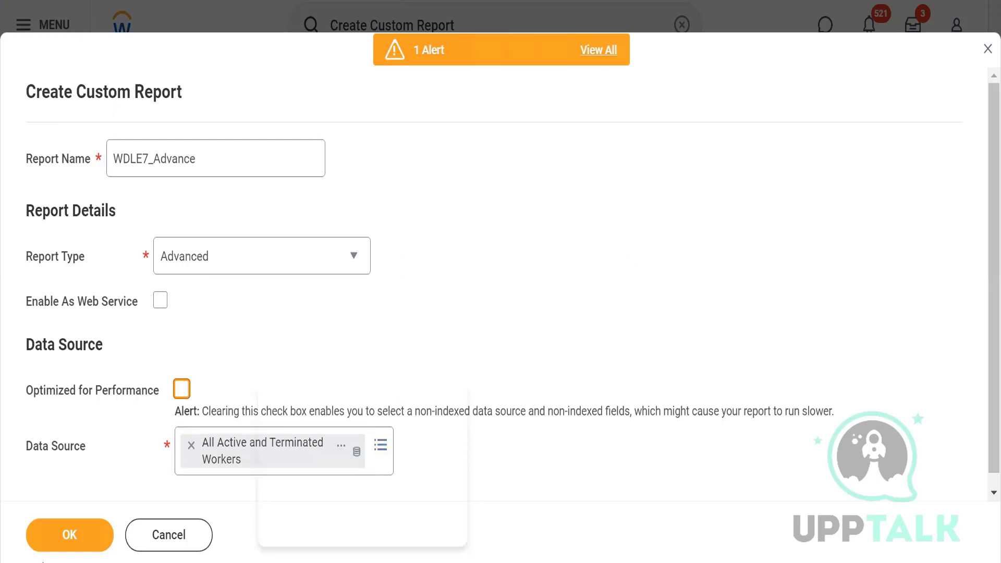
click(68, 531)
click(64, 548)
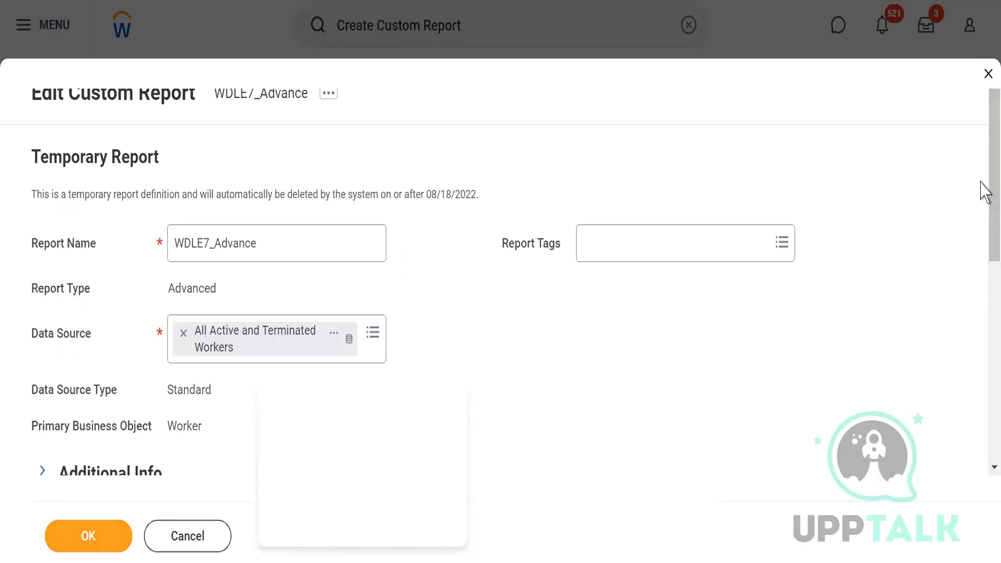
Step: Review the new report's type, data source type and primary business object, and look over its definition sections and Columns grid
drag(981, 182, 970, 215)
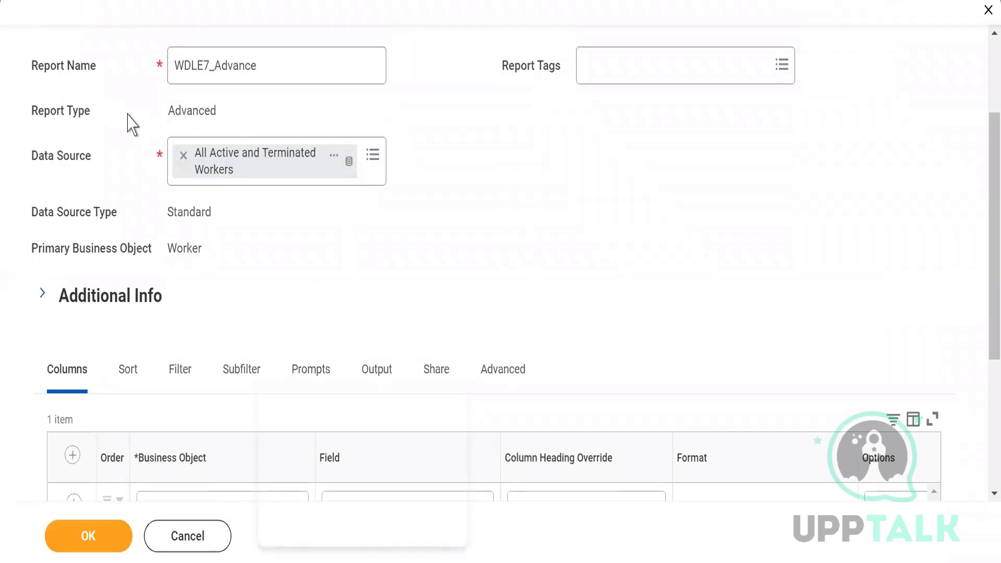
double_click(193, 112)
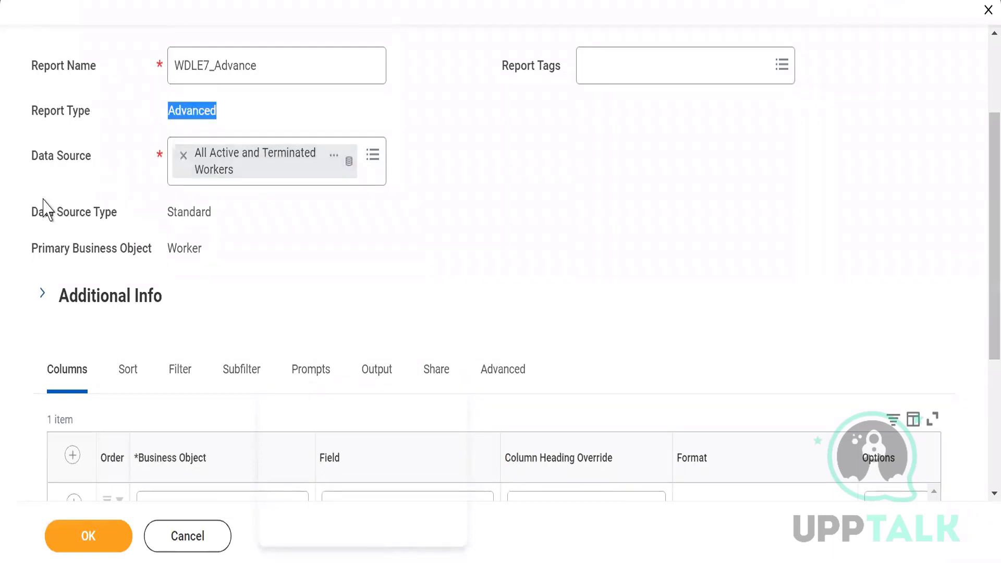
double_click(189, 213)
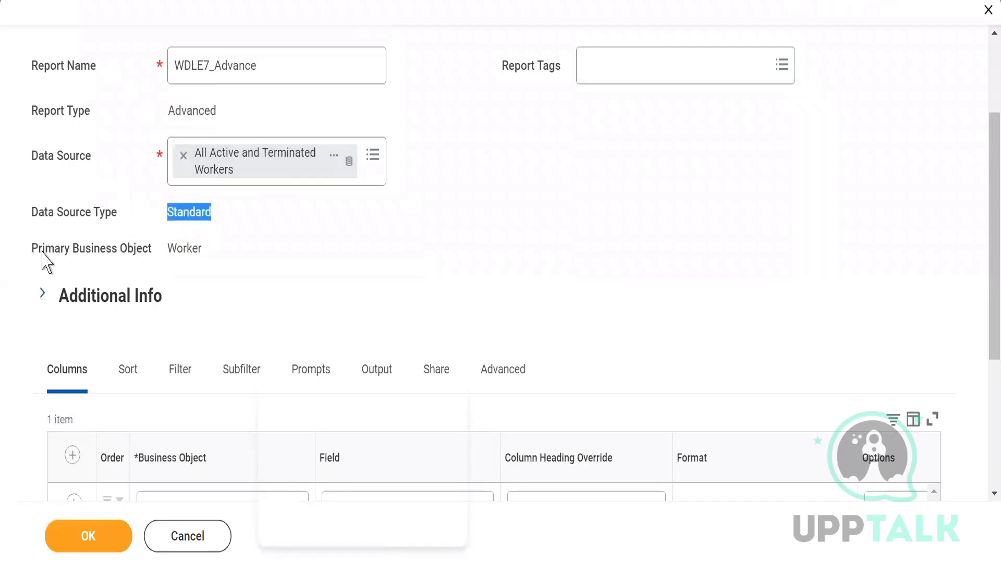
double_click(193, 246)
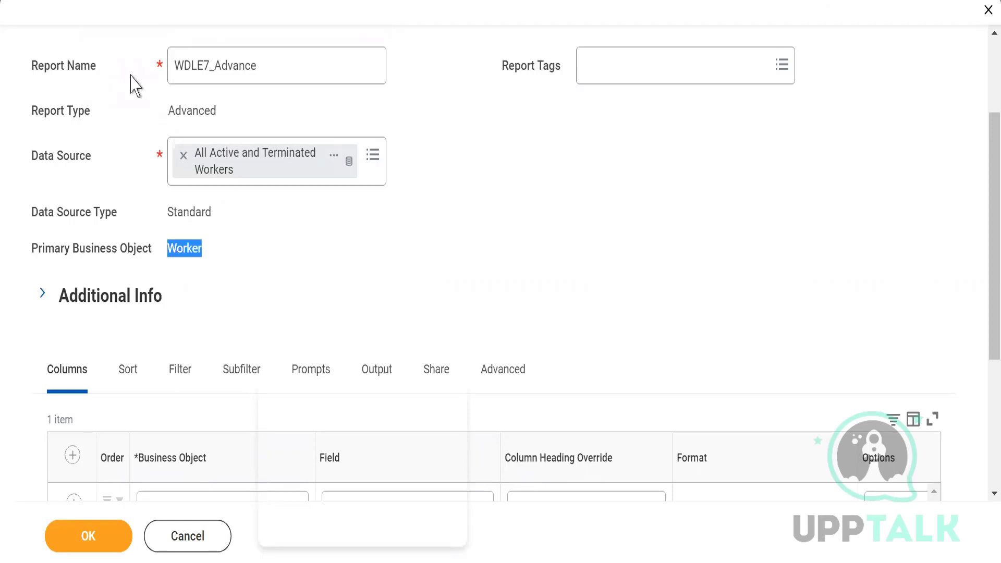
click(641, 241)
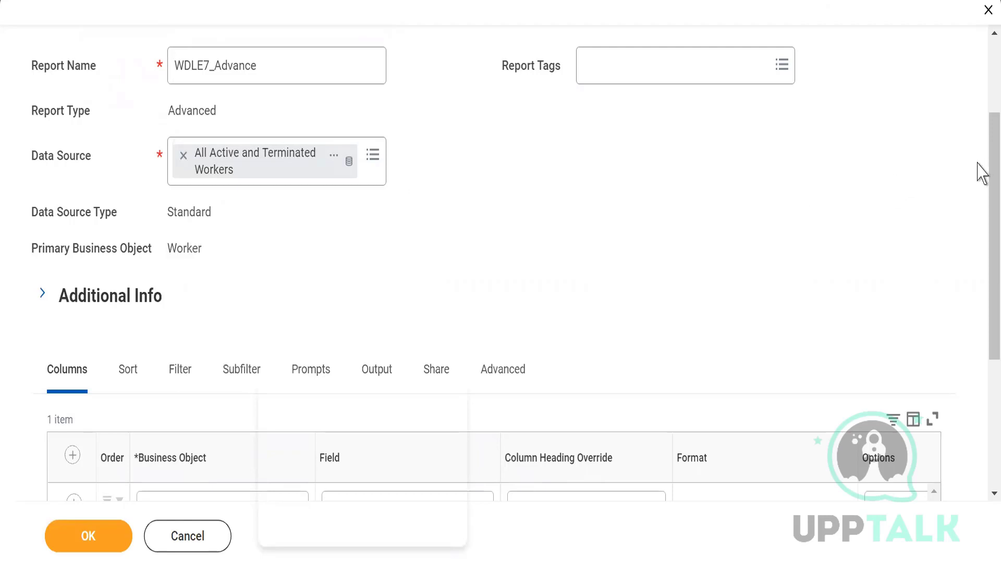
drag(982, 158, 981, 276)
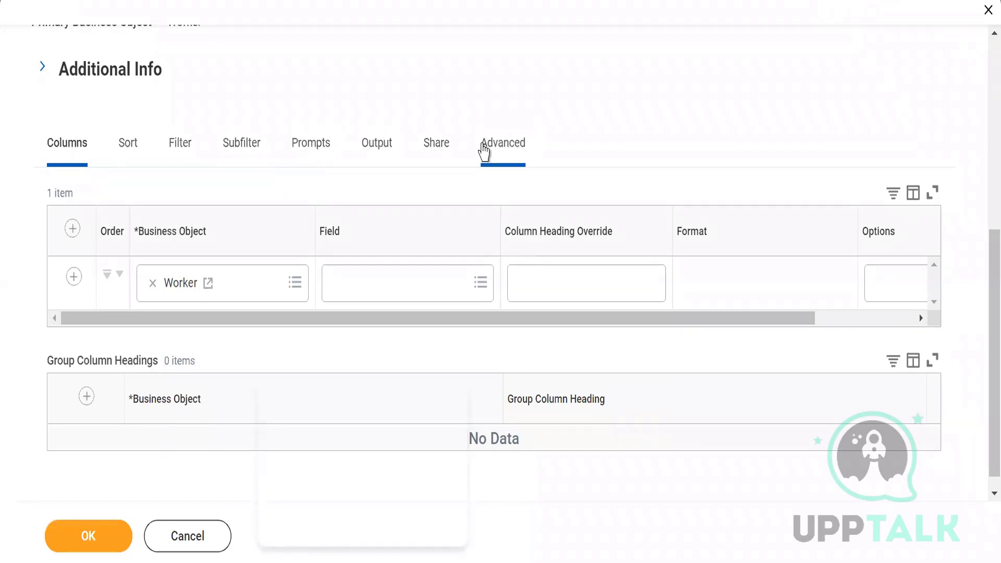
click(59, 277)
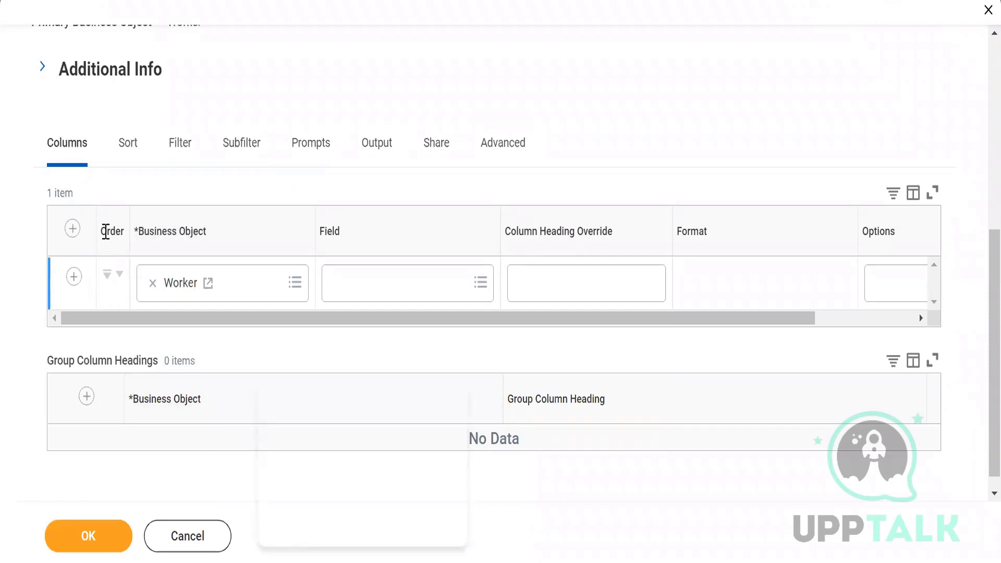
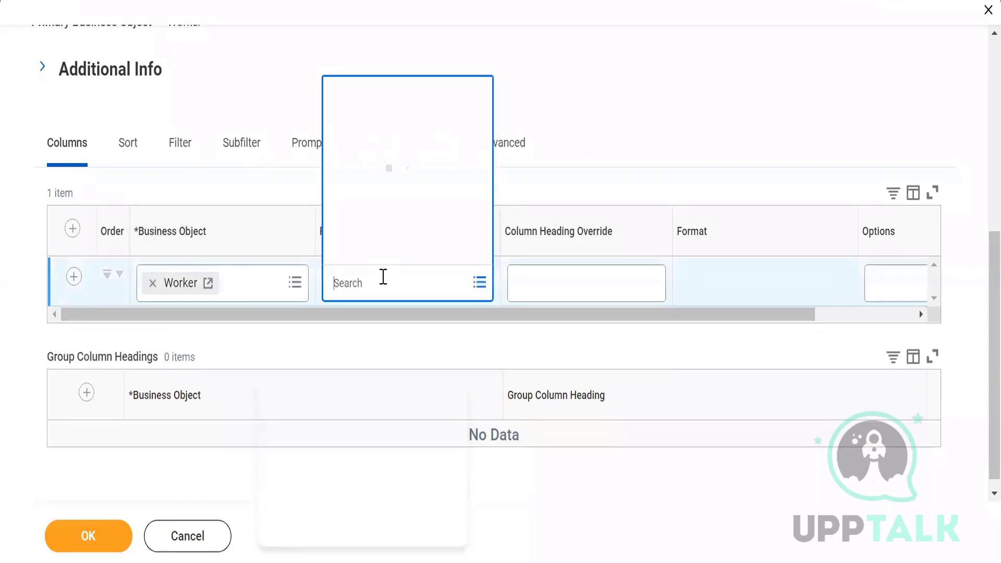
Step: Set the first Worker column's field to First Name, and check the report's primary business object
text(First n)
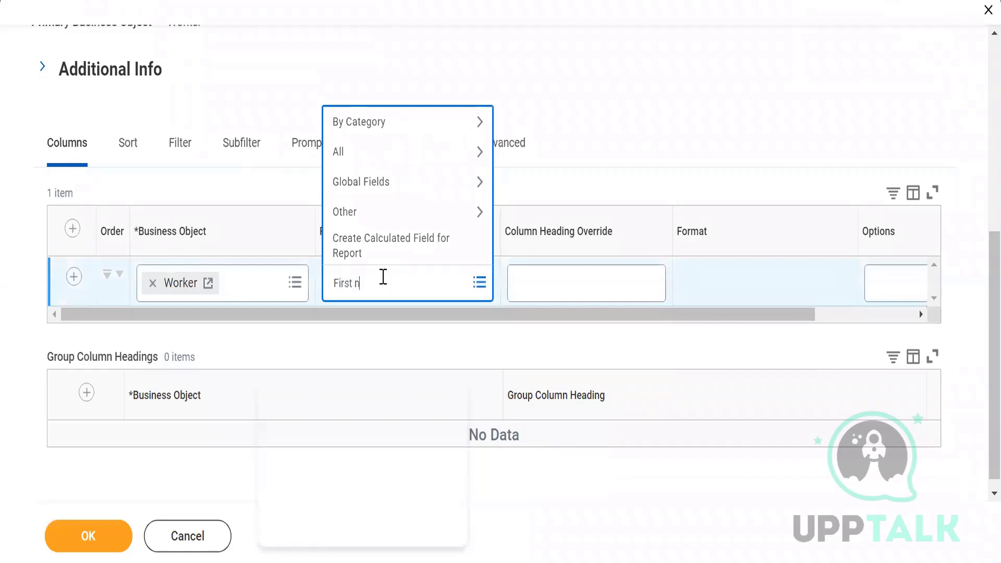
text(ame)
key(Return)
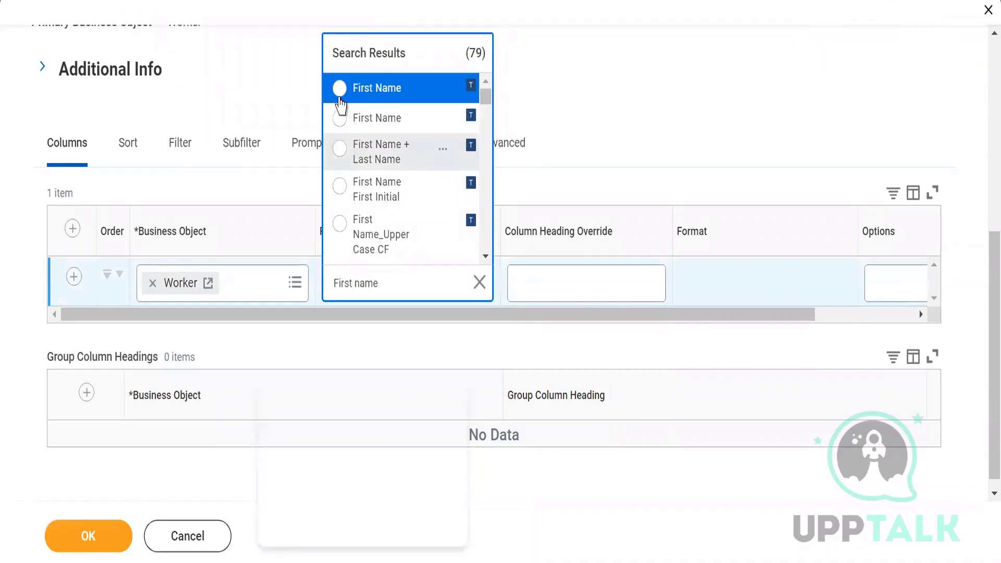
click(339, 90)
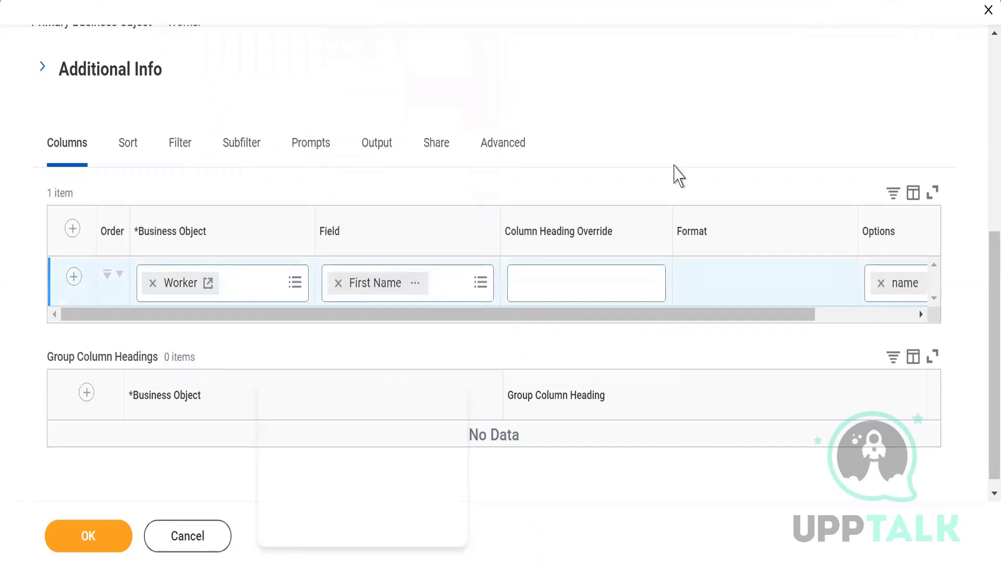
scroll(985, 240, up, 4)
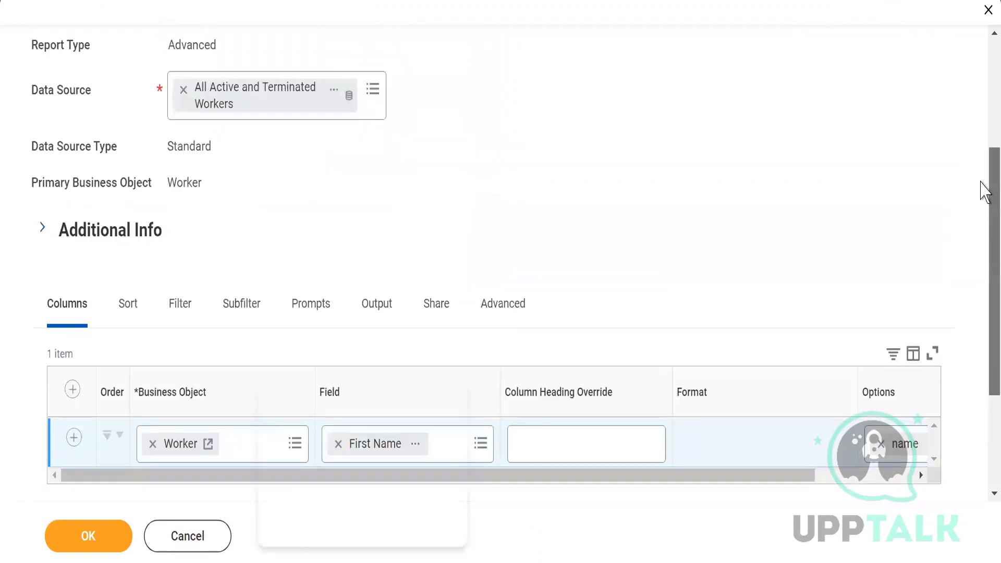
double_click(179, 225)
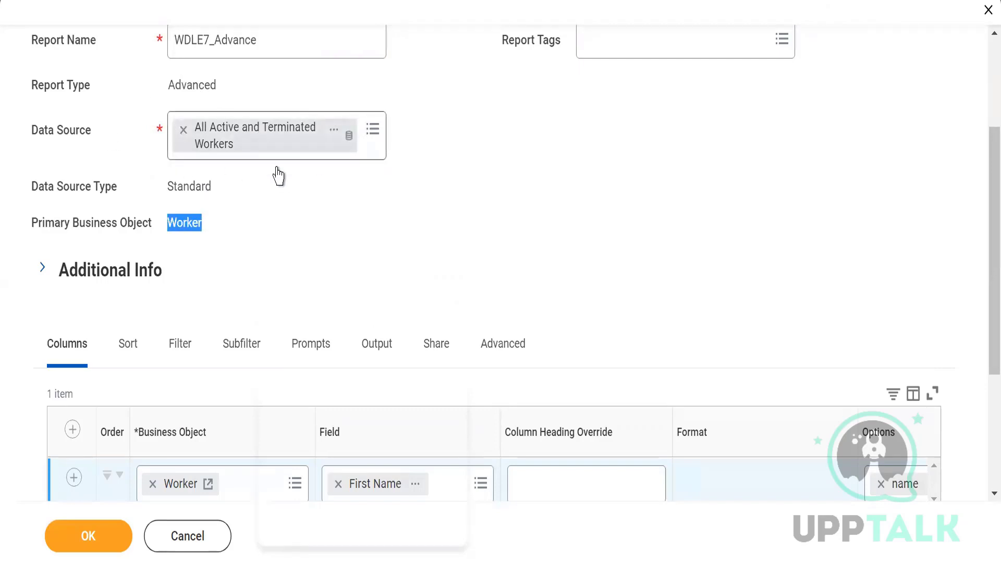
Step: Add a column on the Worker business object with the field Last Name
scroll(982, 285, down, 4)
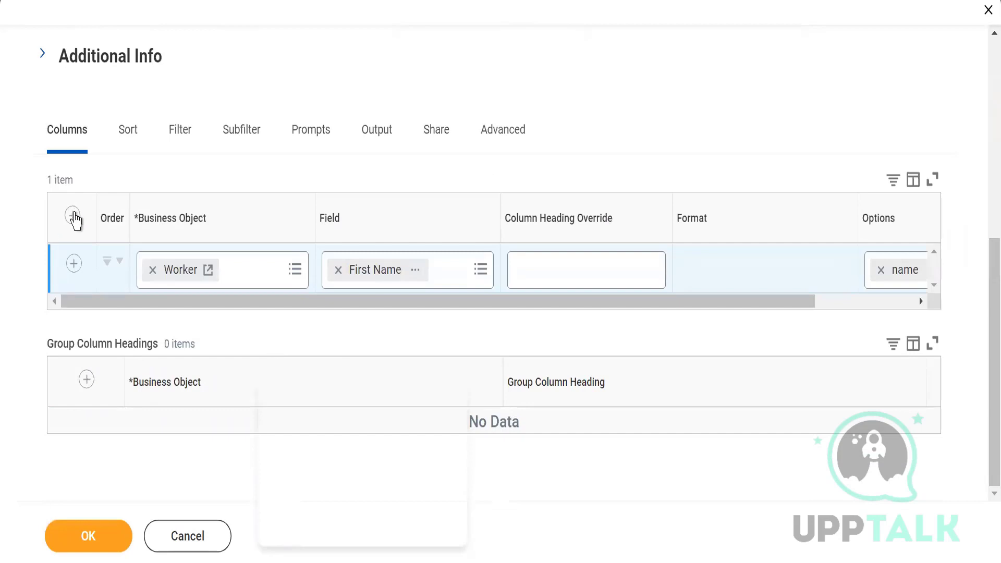
click(73, 219)
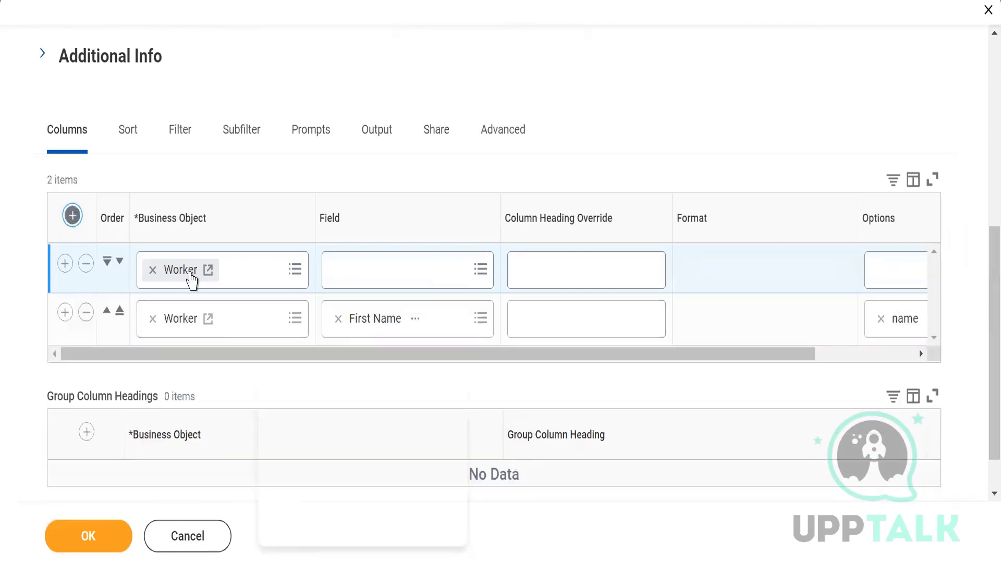
click(358, 272)
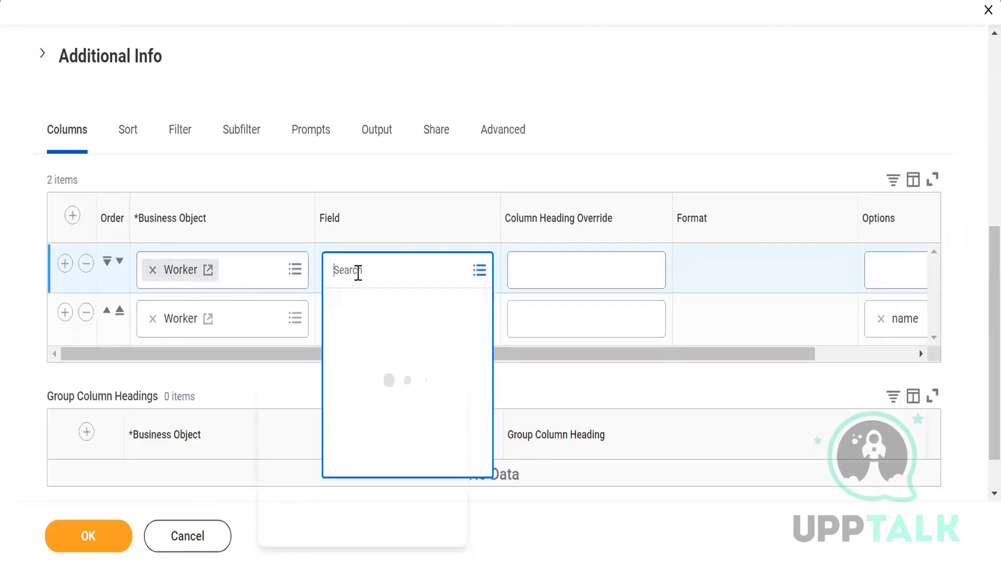
text(Last a)
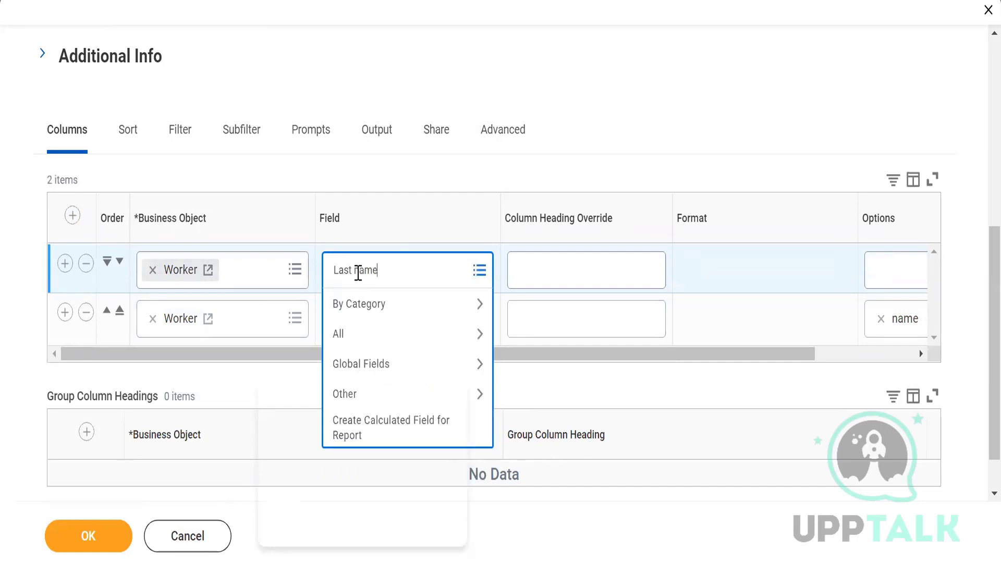
text(ame)
key(Return)
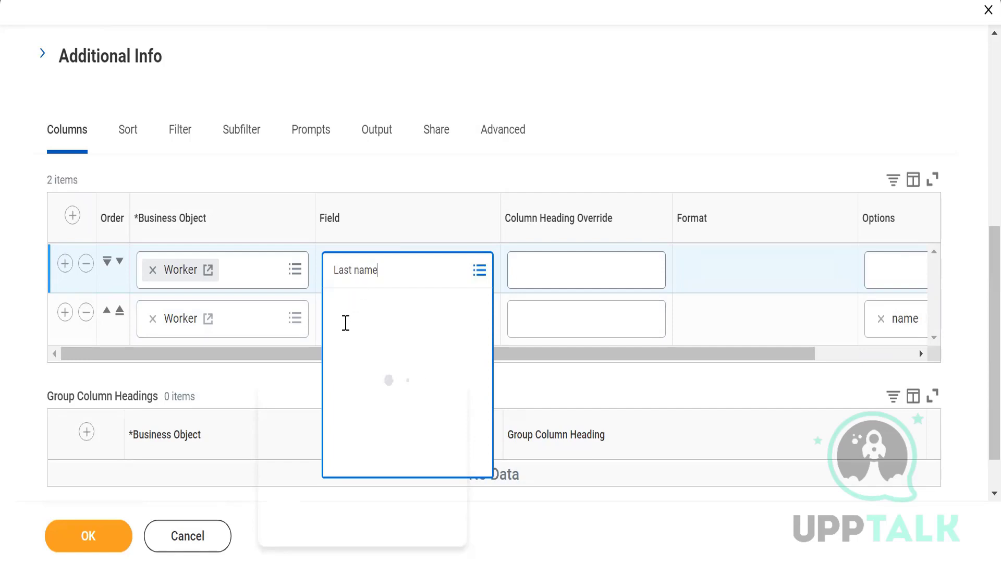
click(339, 344)
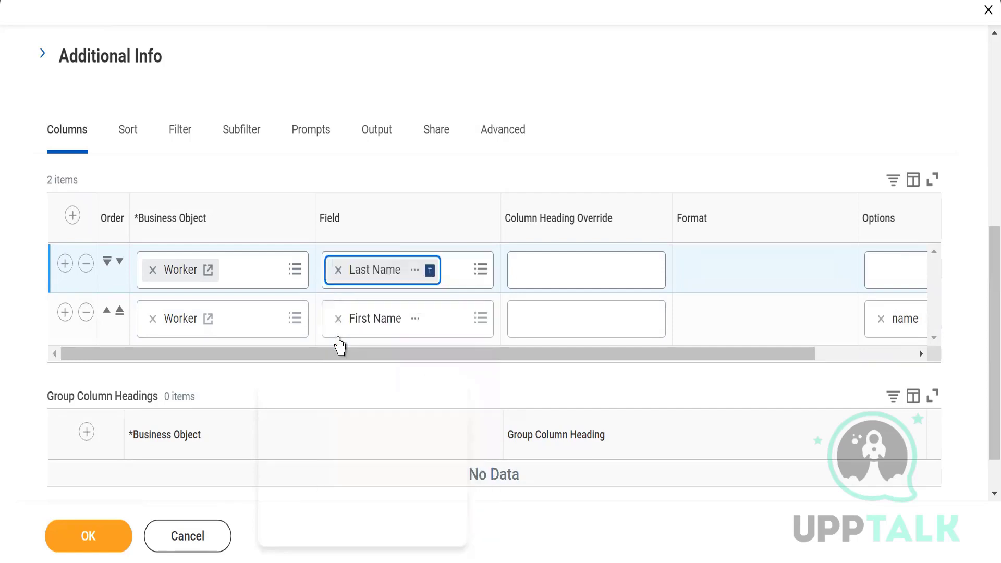
Step: Add another column on the Worker business object with the field Gender
click(73, 216)
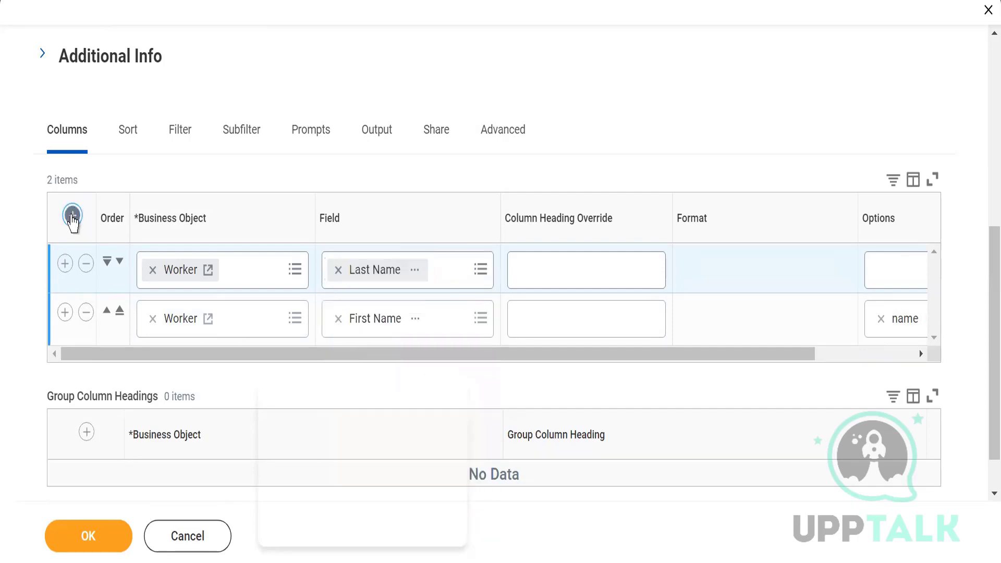
click(391, 275)
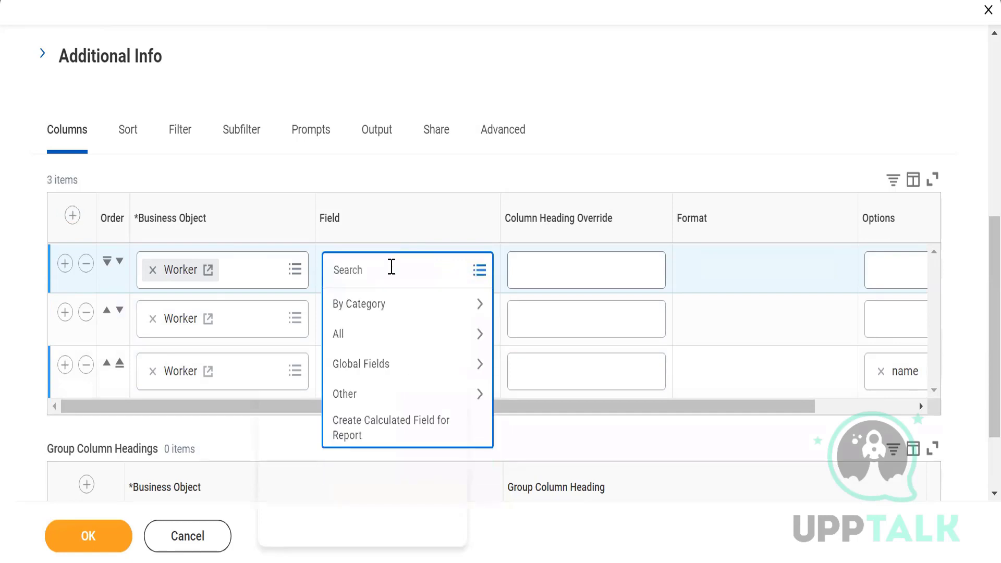
text(Gender)
key(Return)
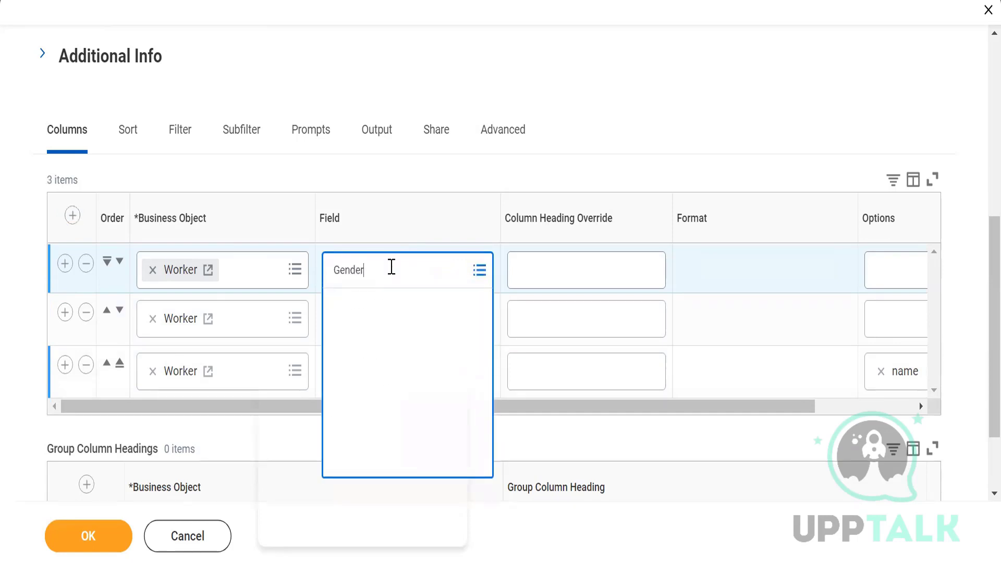
click(340, 343)
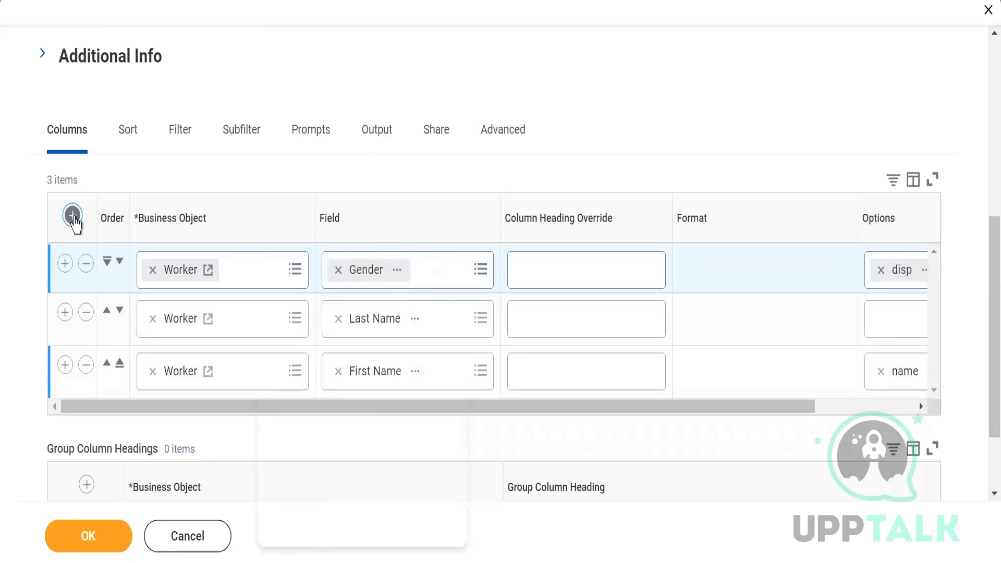
Step: Add a new column and replace its business object with Job Profile
click(73, 216)
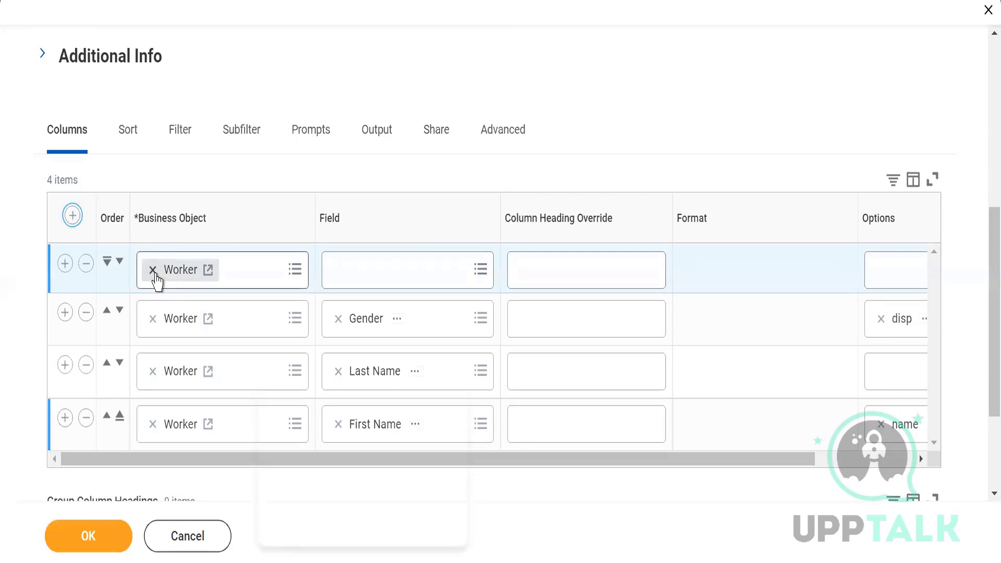
click(153, 271)
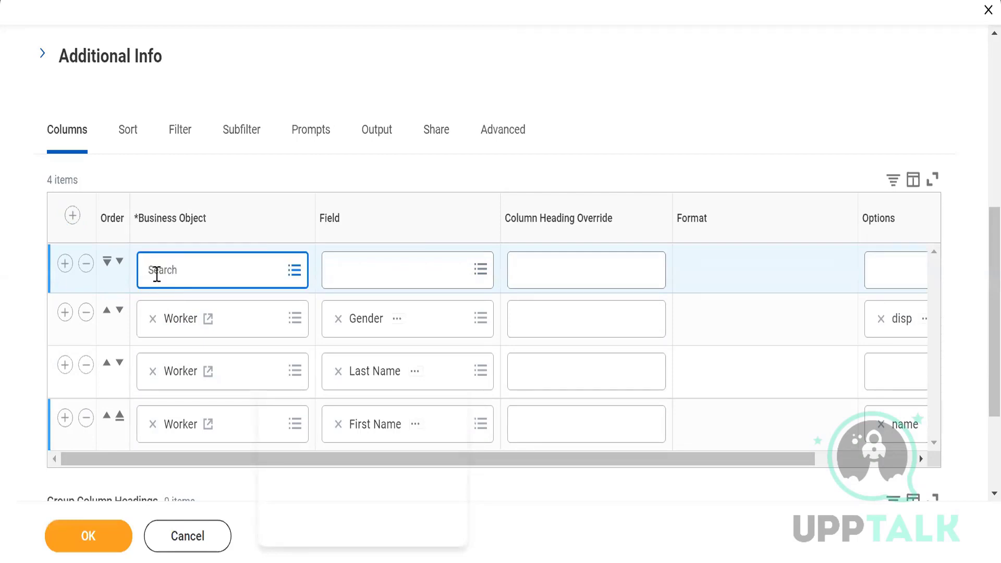
text(Job Profile)
key(Return)
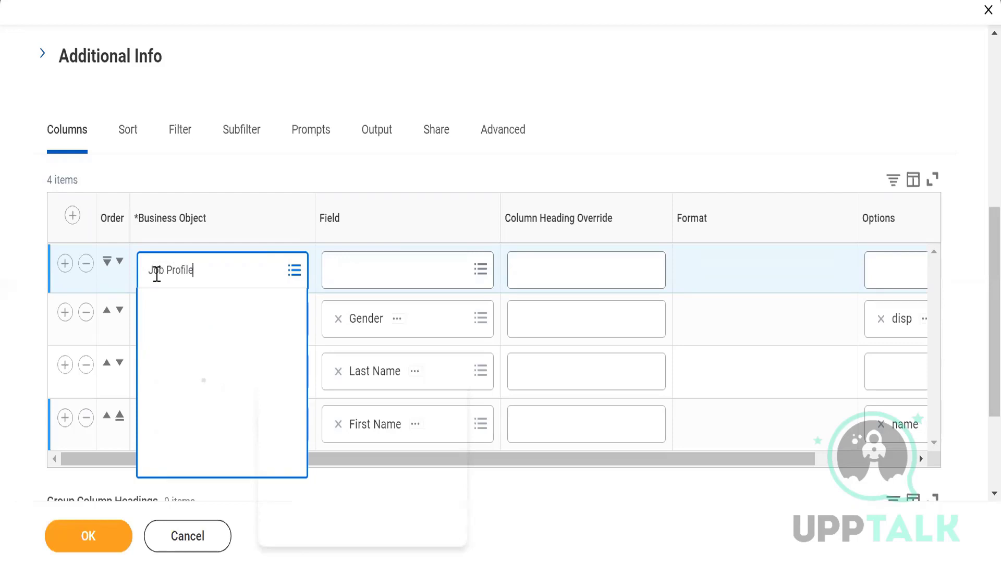
click(156, 342)
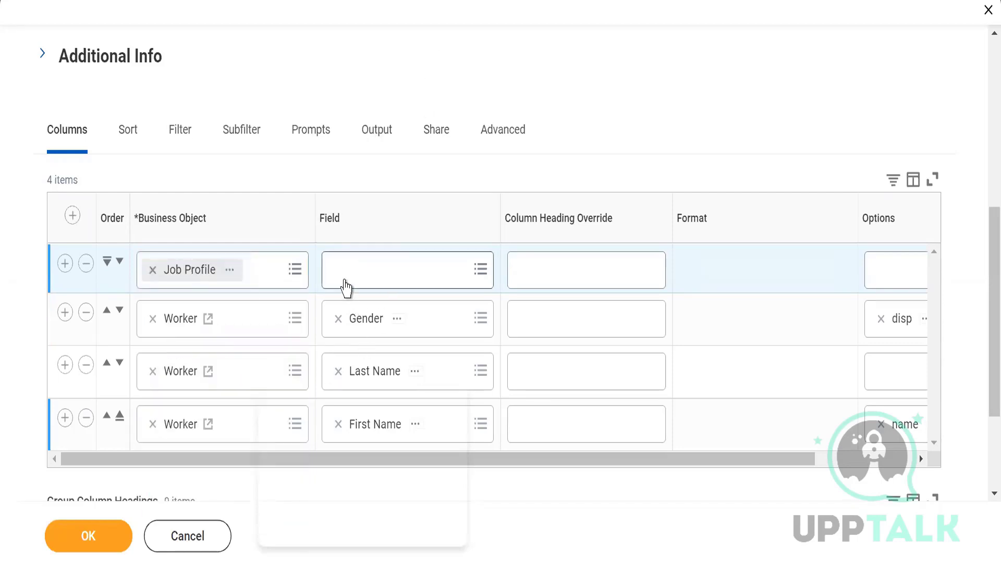
click(345, 280)
text(Comp)
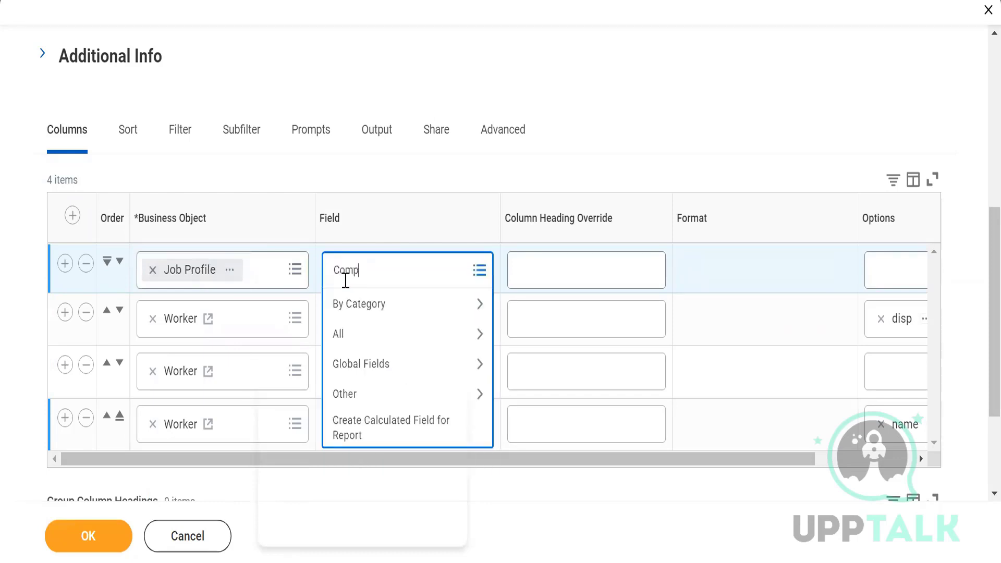
text( garde\)
key(Return)
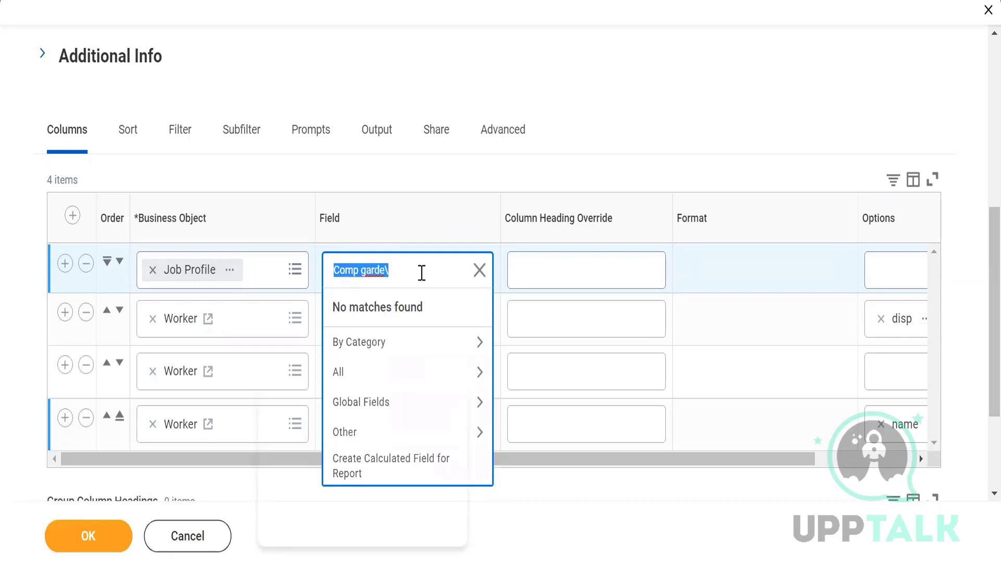
click(422, 271)
key(Return)
click(419, 280)
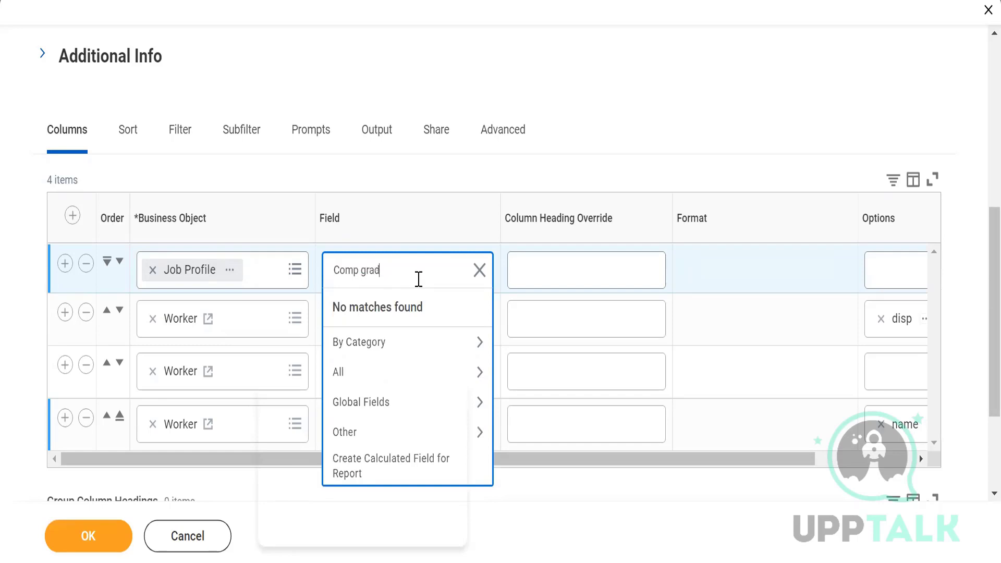
text(e)
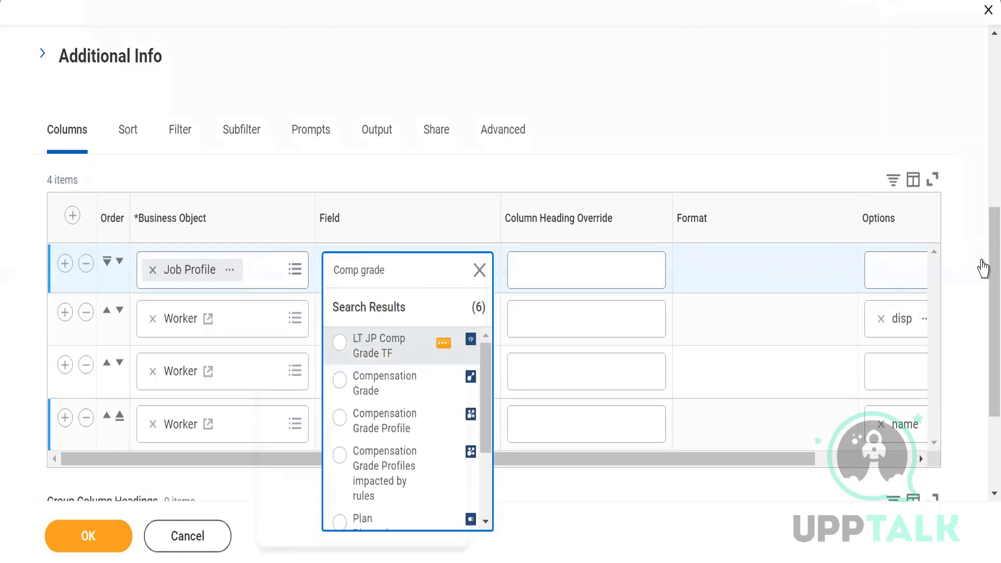
click(981, 385)
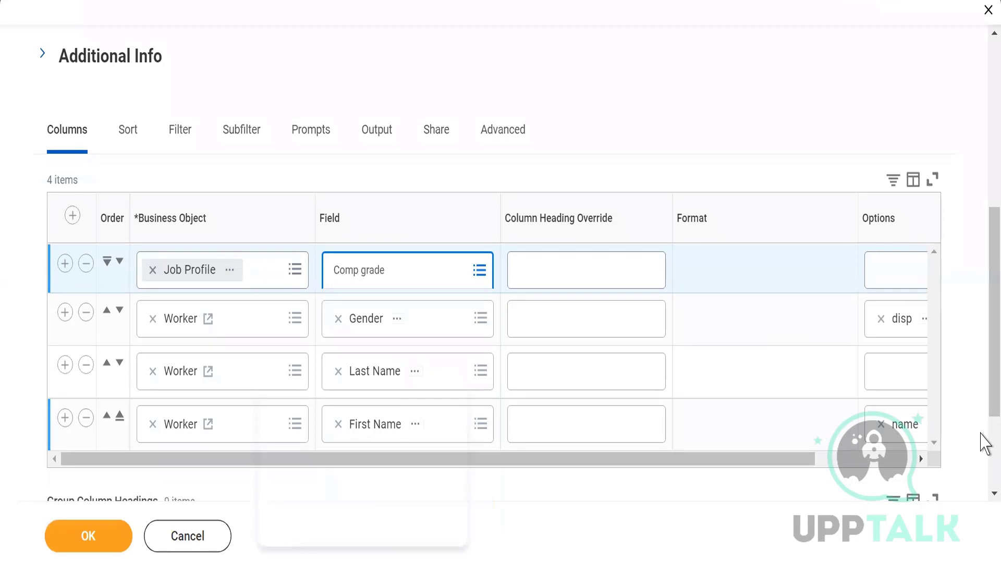
Step: Search the Job Profile column's fields for "comp gra" and choose Compensation Grade
scroll(984, 438, down, 3)
click(364, 119)
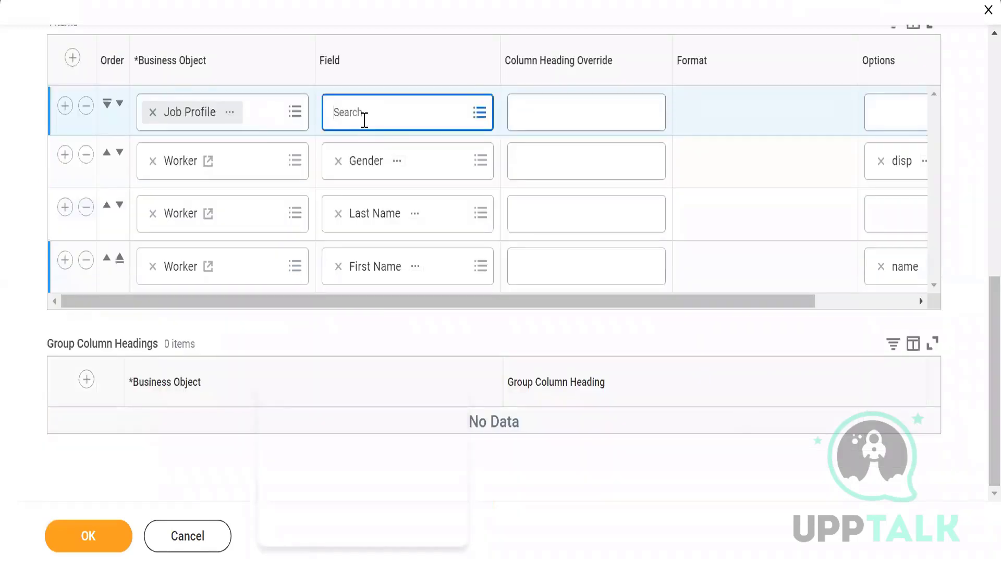
text(comp)
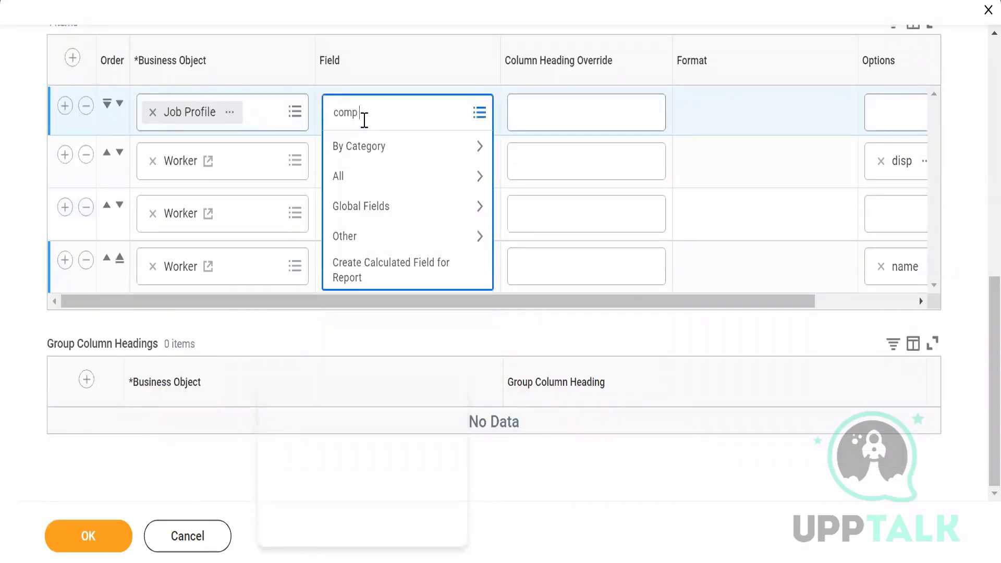
text( gra)
key(Return)
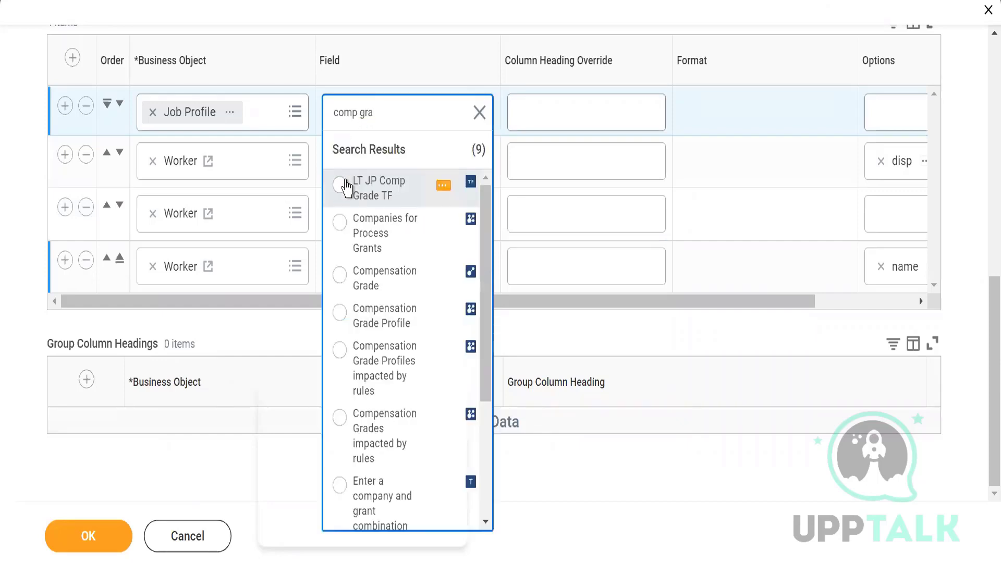
click(342, 282)
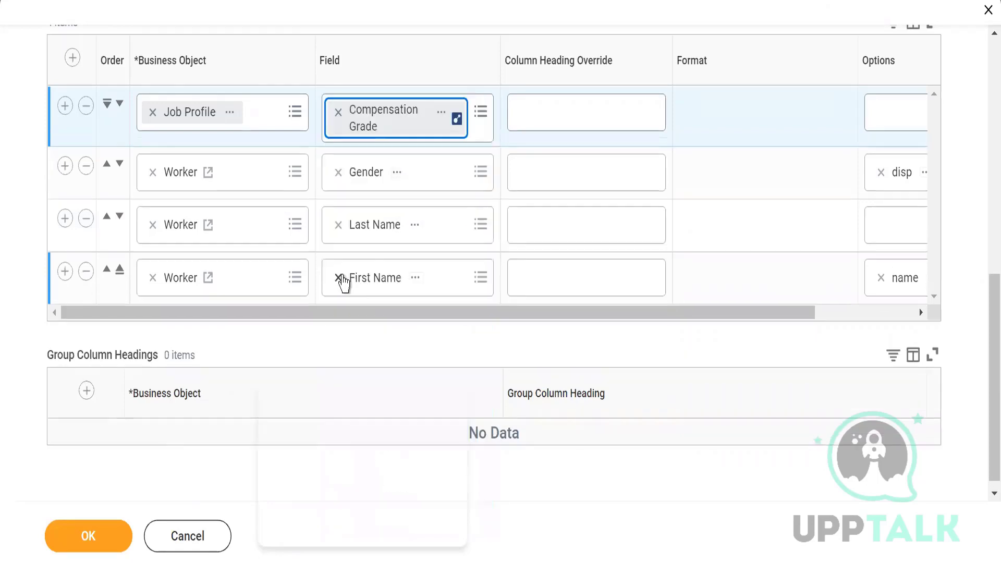
Step: Add a new column and replace its business object with Dependents
click(73, 59)
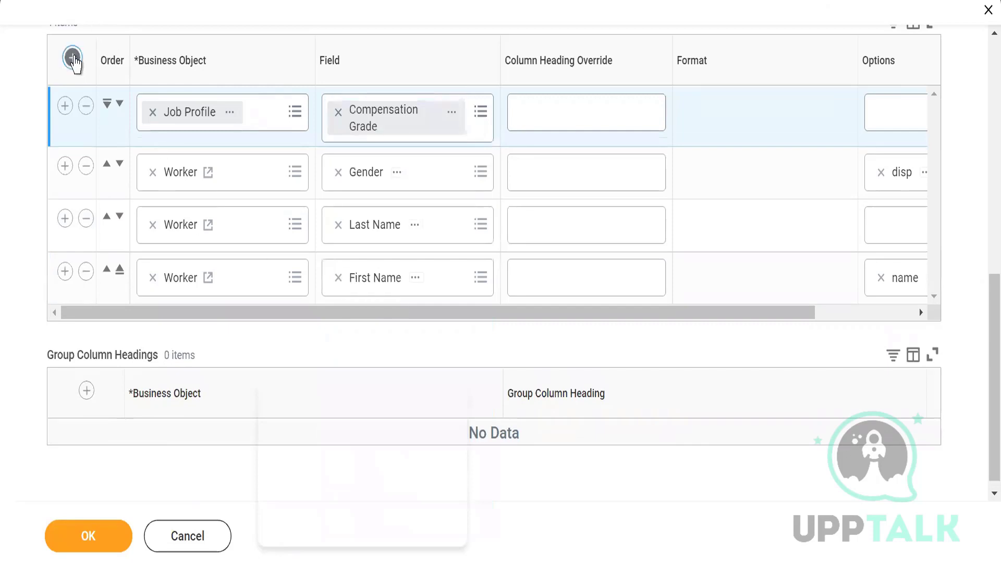
click(153, 112)
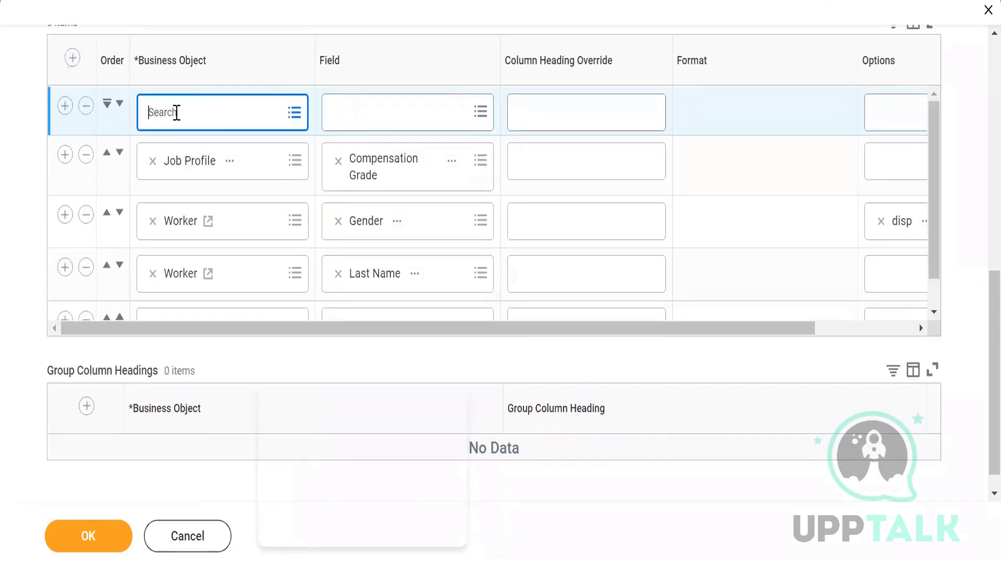
text(Dependents)
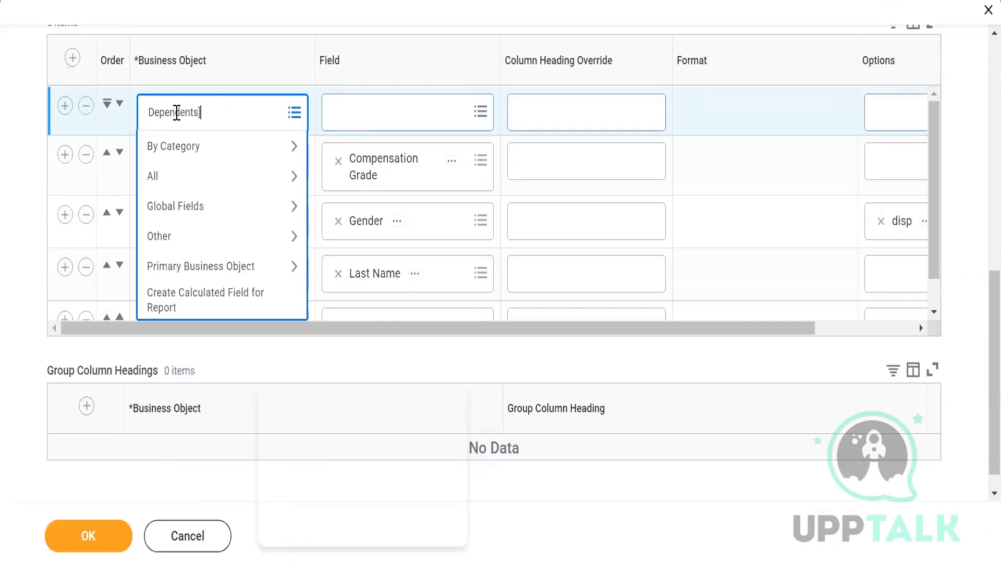
key(Return)
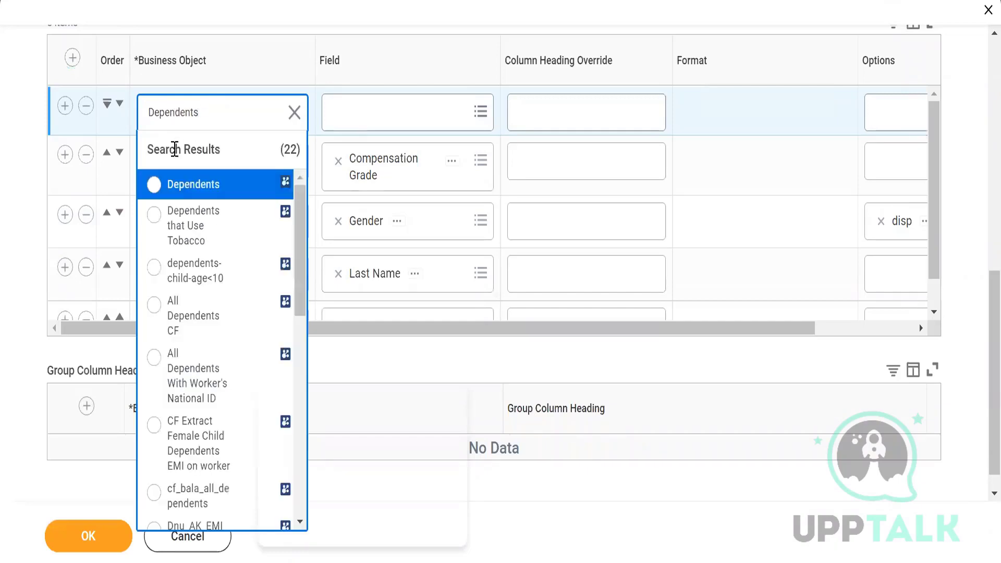
click(160, 188)
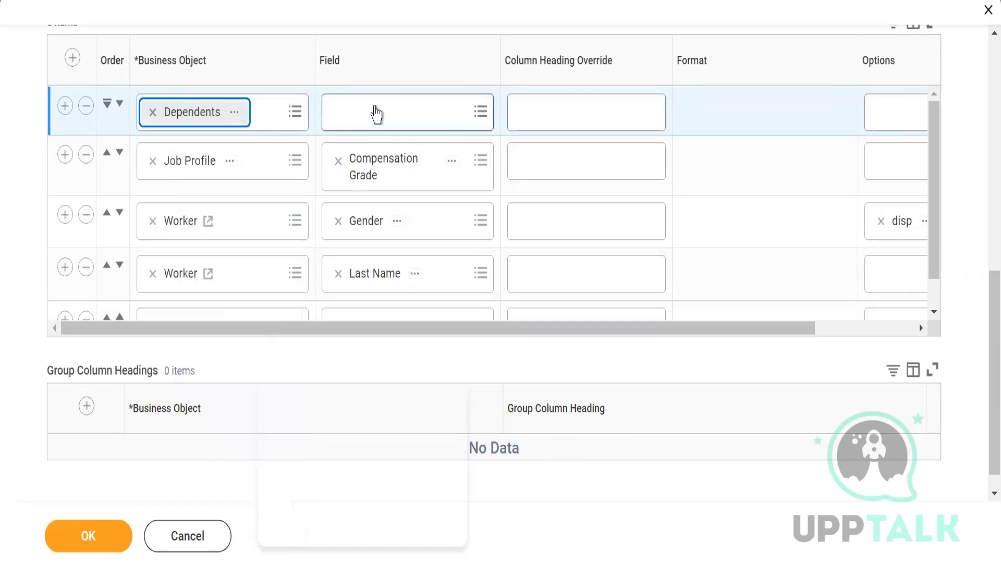
Step: Search the Dependents column's fields for "Gender" and choose Gender
click(377, 107)
text(Gend)
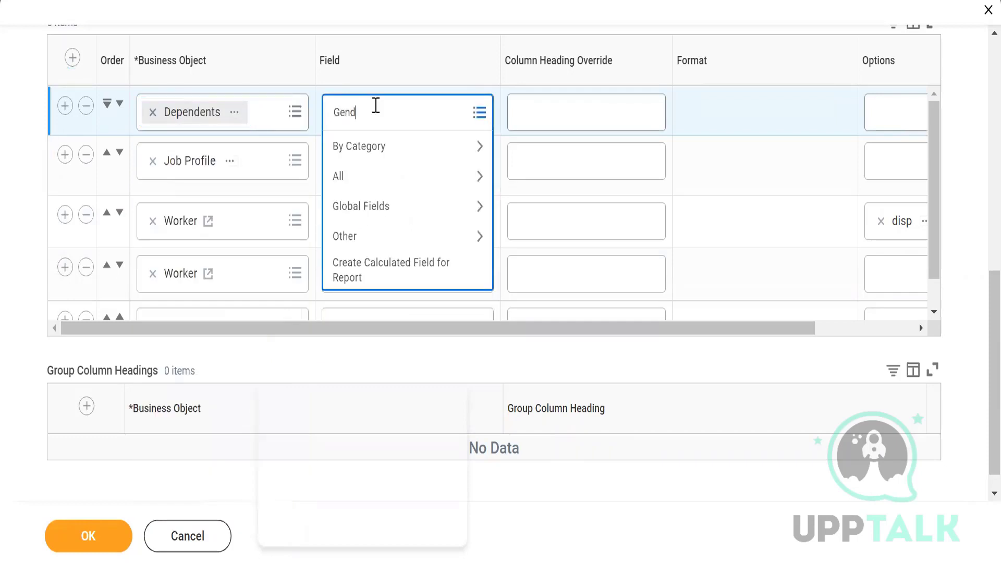
text(er)
key(Return)
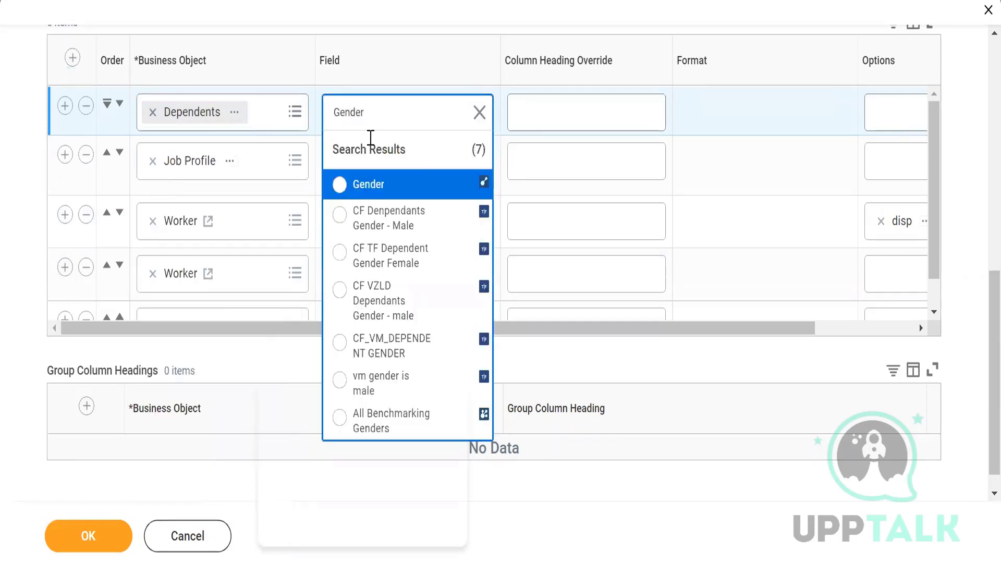
click(341, 185)
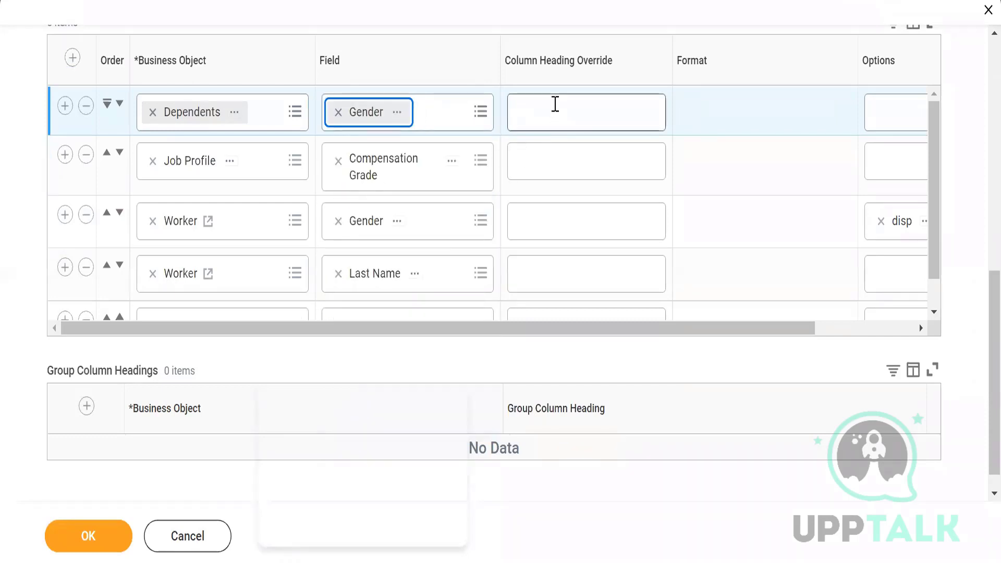
Step: Override the heading of the Dependents Gender column with "Gender of Dependents"
click(556, 105)
text(G)
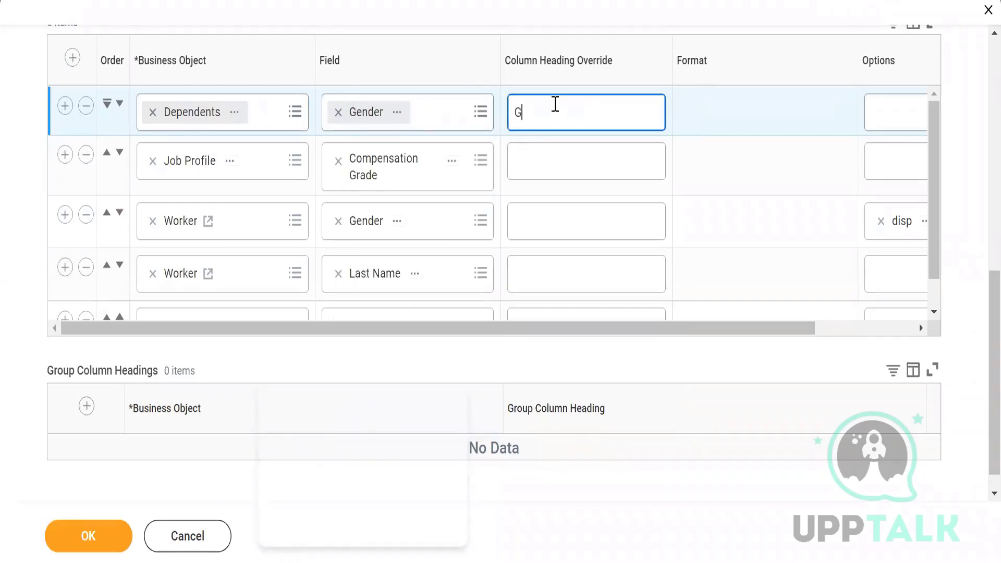
text(ender of Dependents)
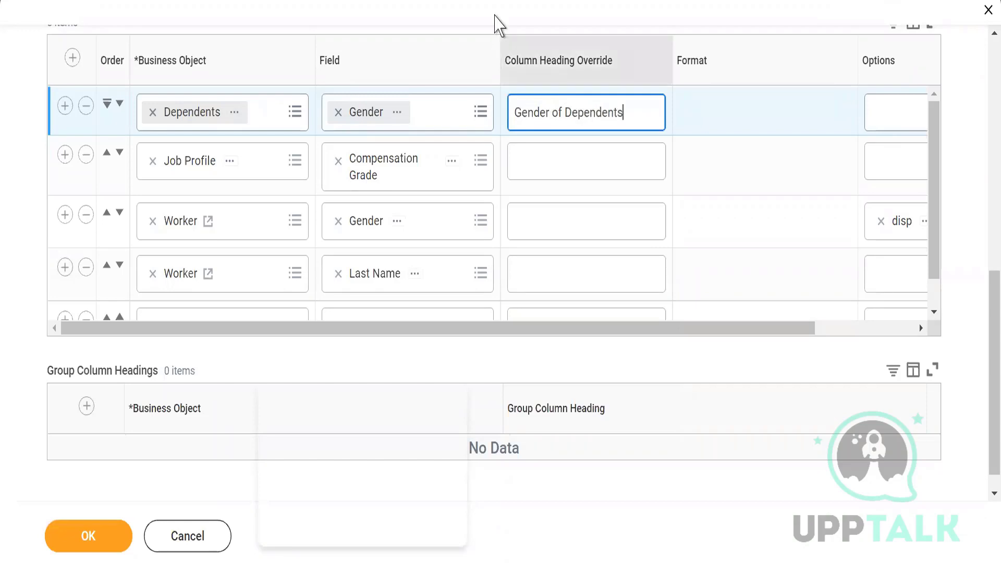
click(498, 9)
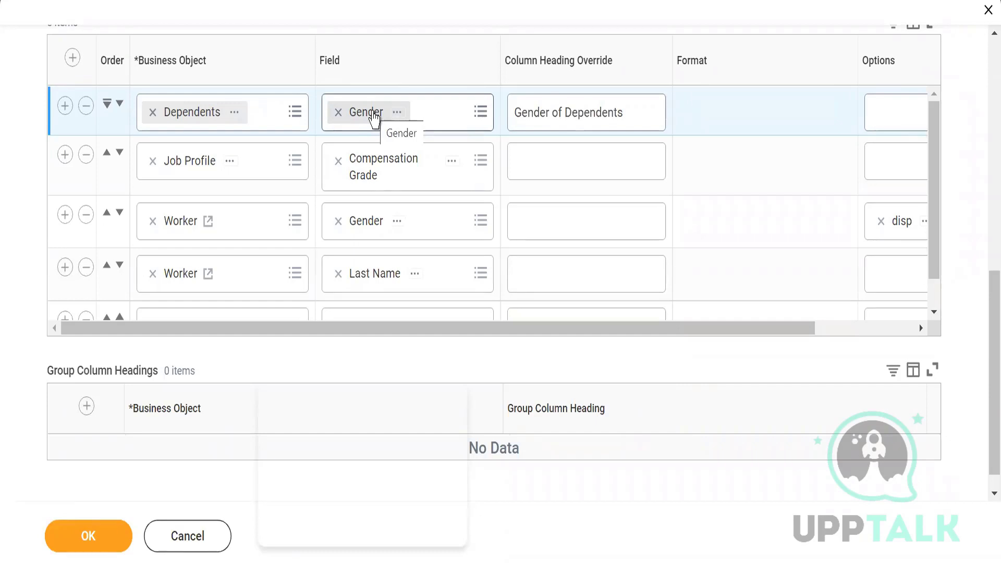
Step: Save the report definition, then run WDLE7_Advance and look through its output rows and item count
click(67, 537)
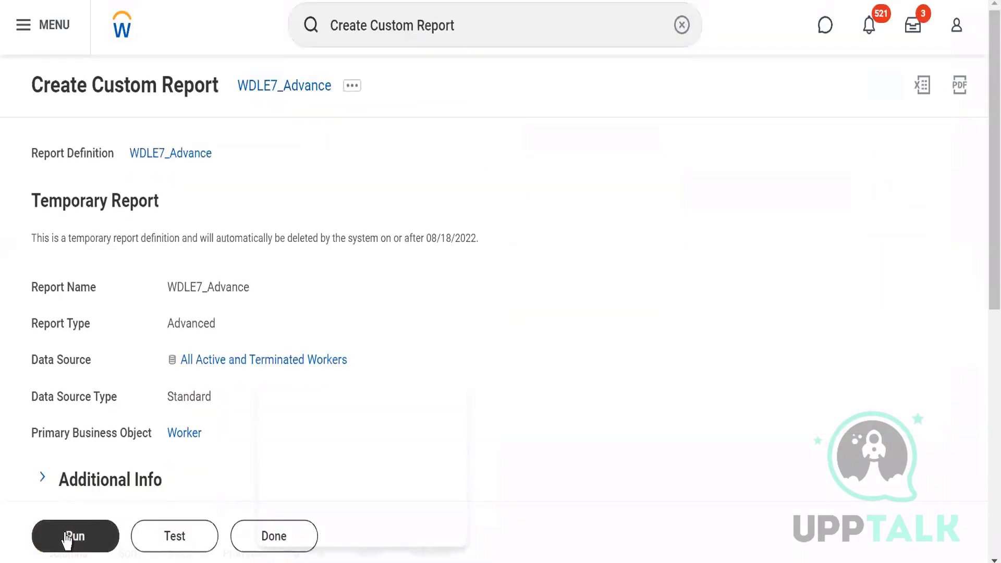
click(67, 539)
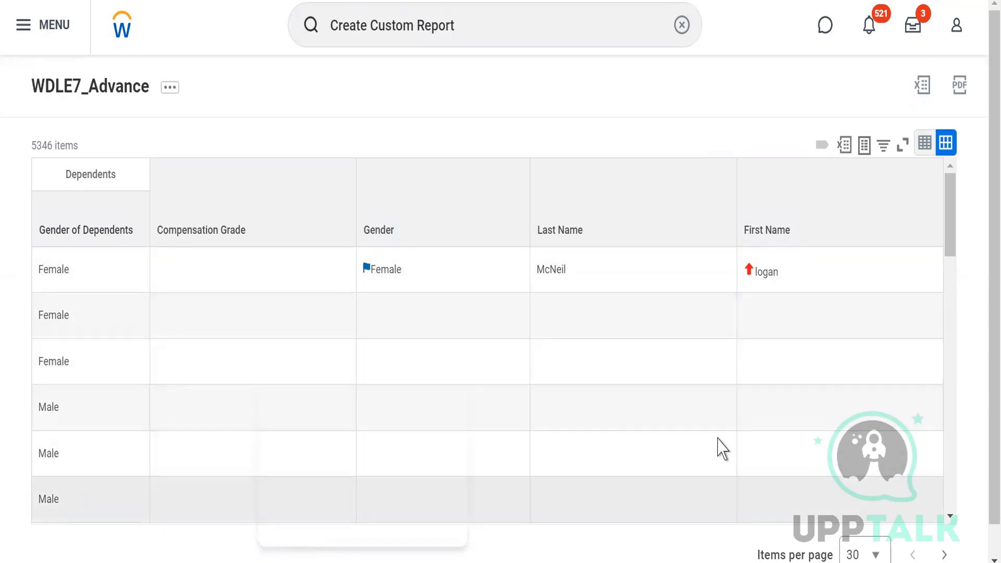
scroll(955, 255, down, 3)
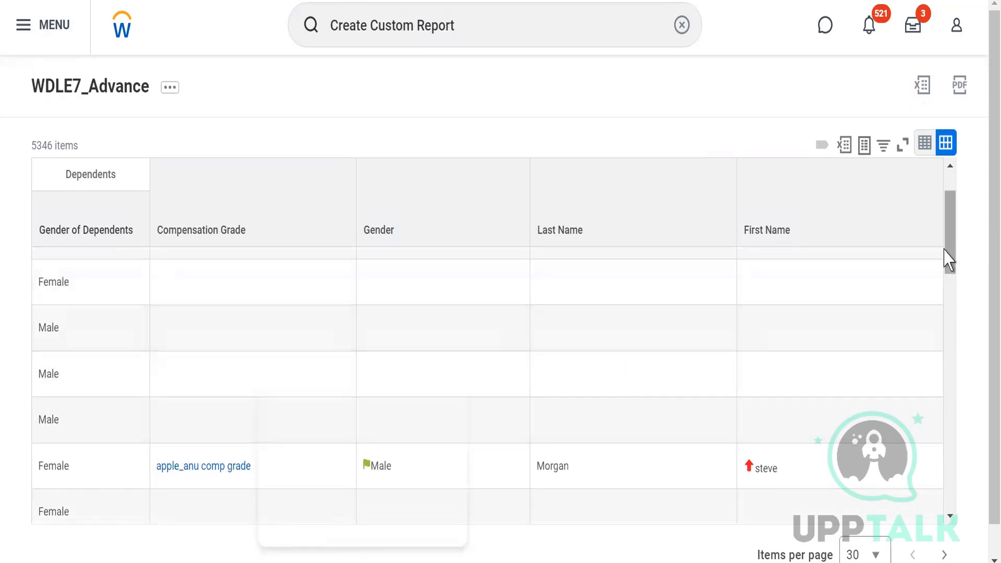
scroll(956, 219, up, 3)
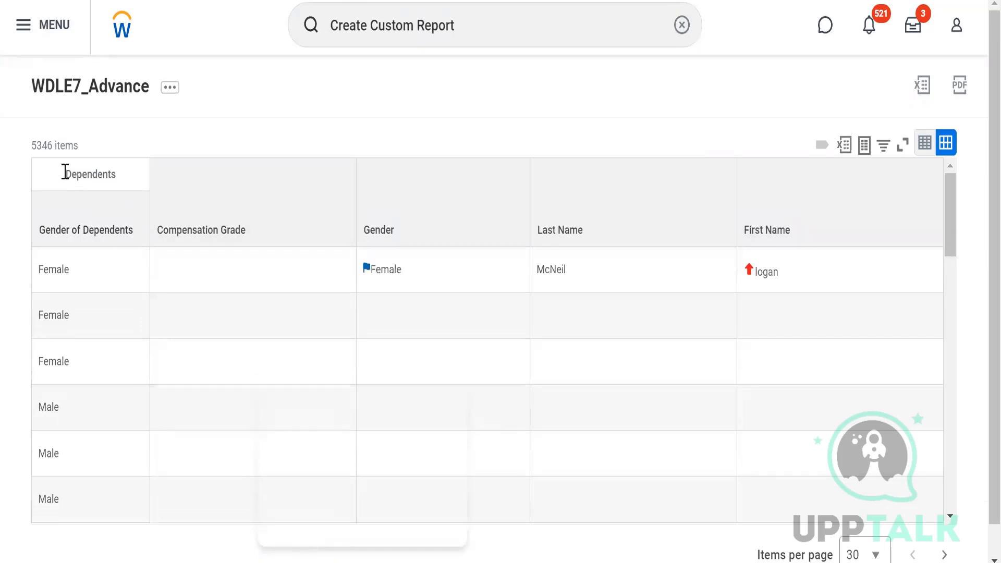
triple_click(49, 147)
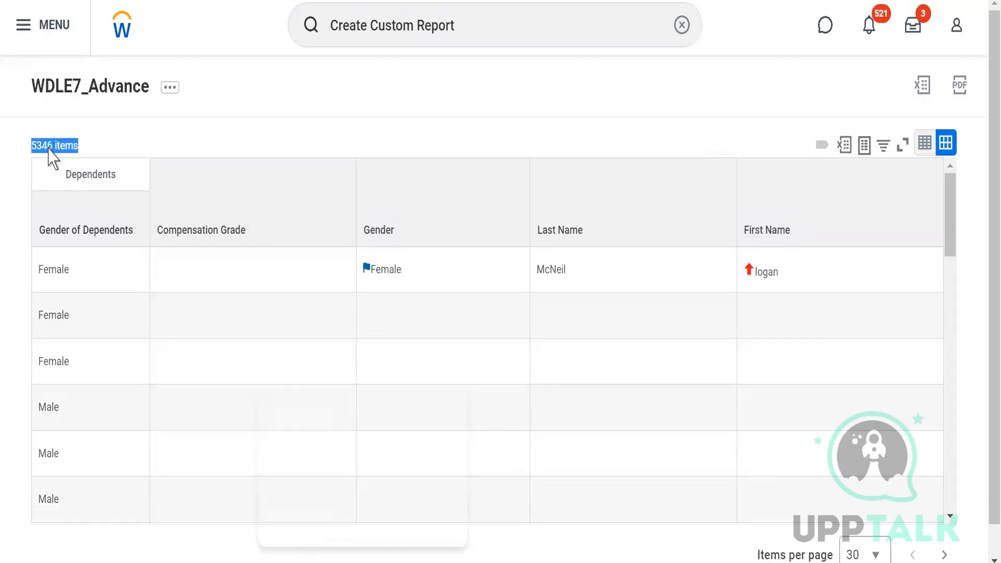
Step: Open the WDLE7_Advance report definition for editing and move the Worker First Name column to the first position
click(168, 93)
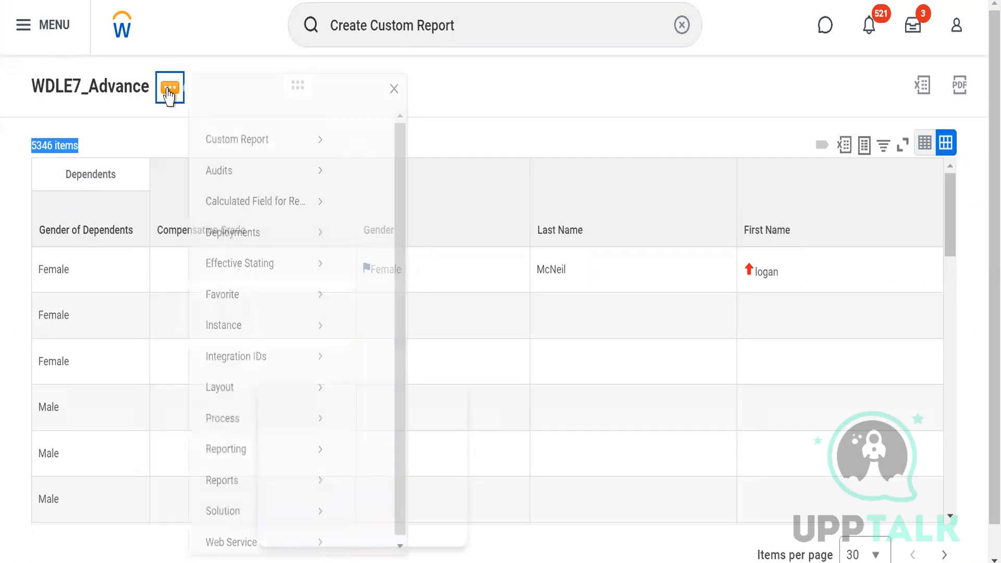
mouse_move(275, 159)
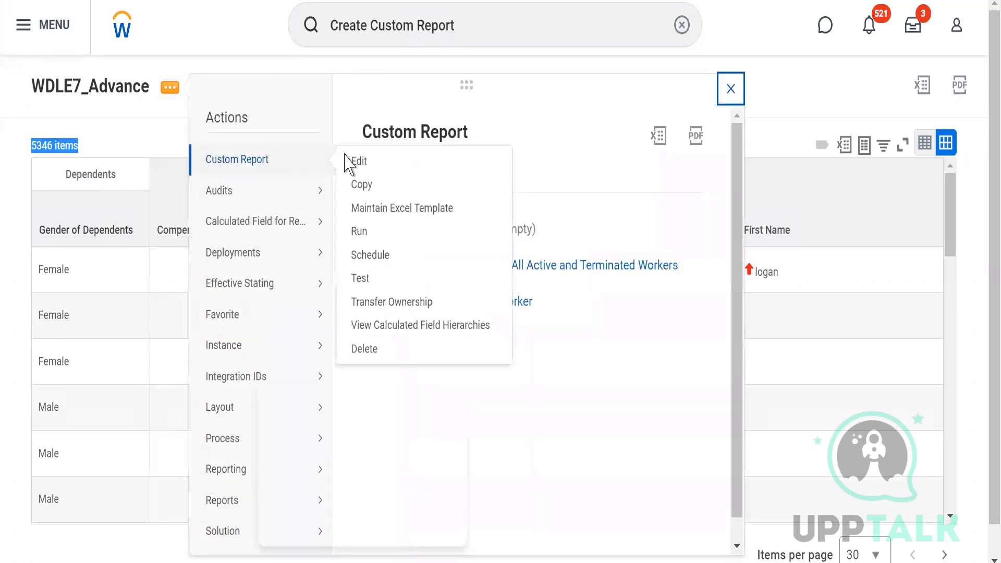
click(359, 162)
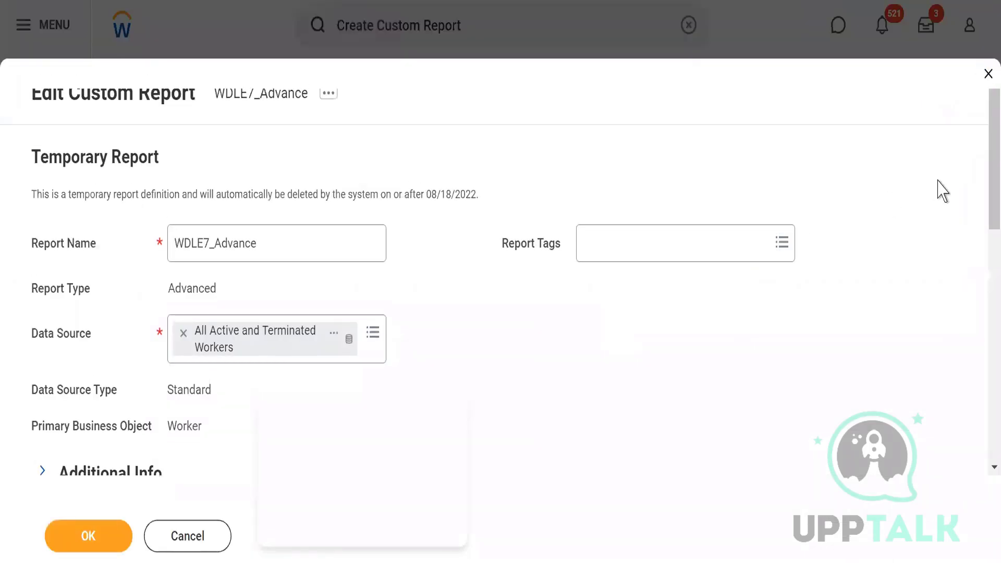
scroll(982, 272, down, 5)
scroll(983, 331, down, 5)
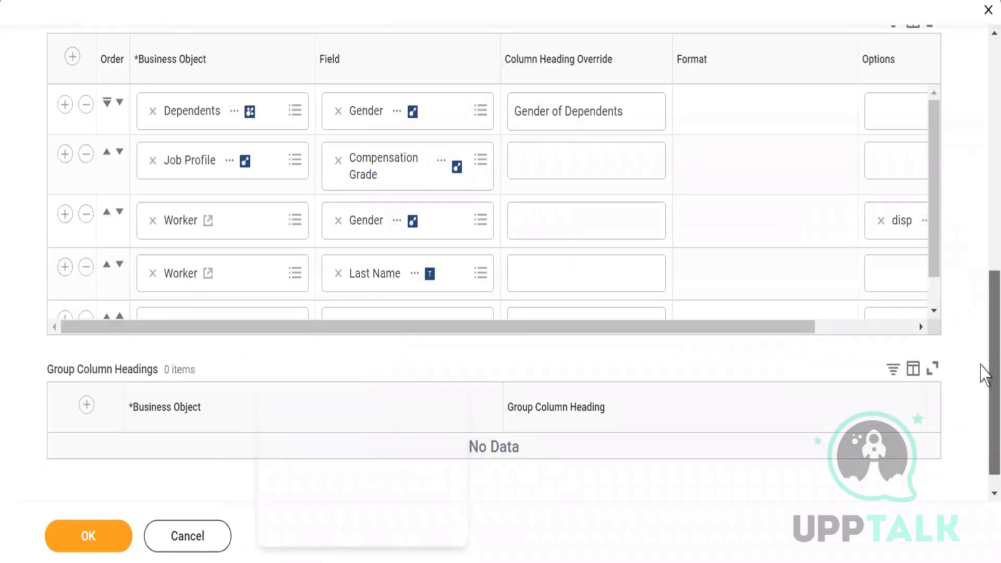
scroll(937, 286, down, 2)
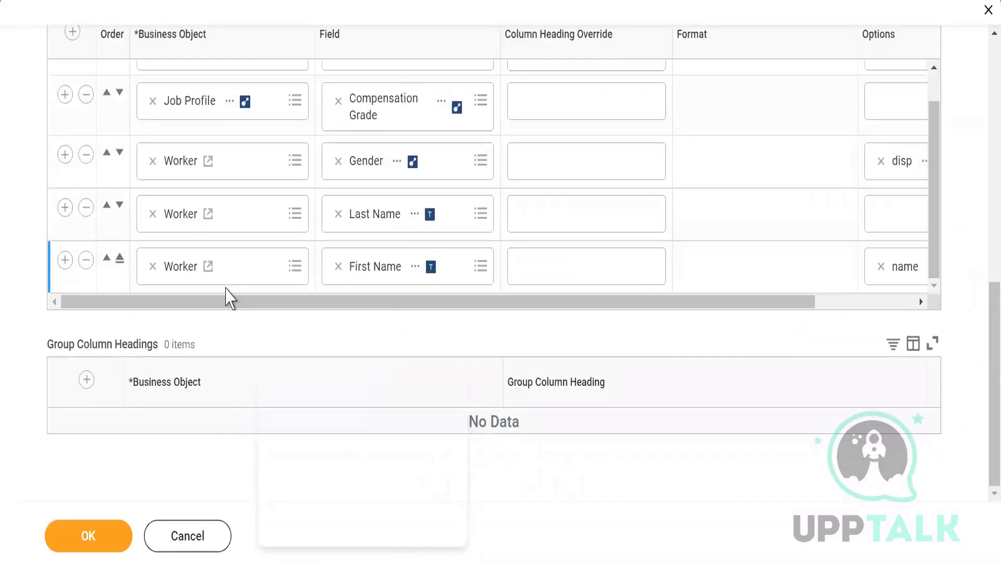
click(120, 258)
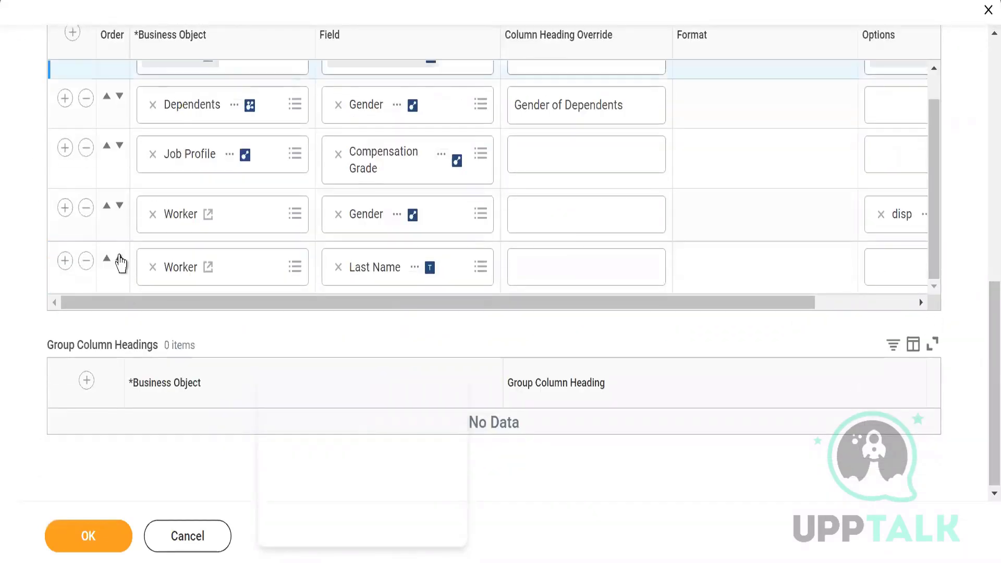
Step: Move the Worker Last Name column up to directly above the Dependents Gender column
click(107, 258)
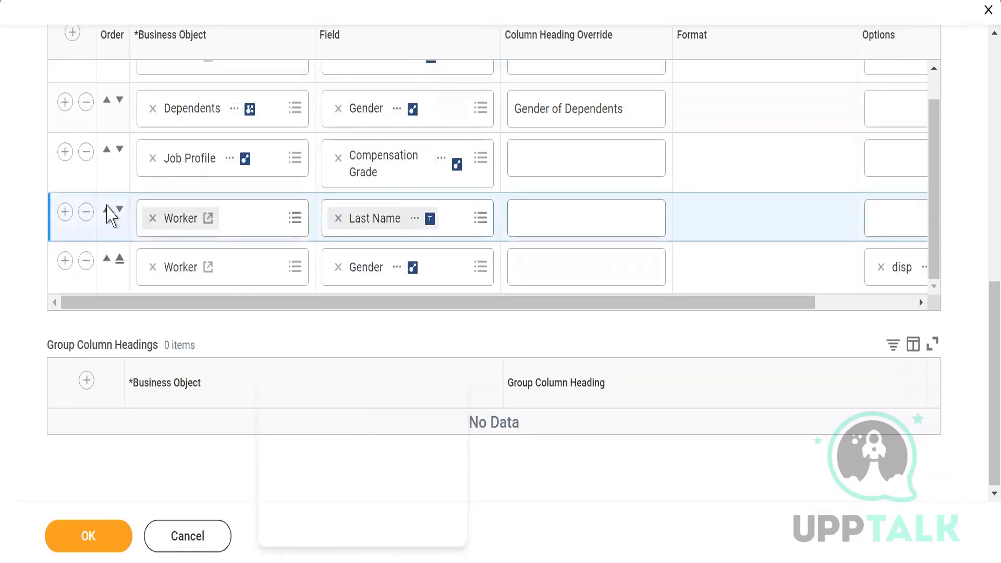
click(107, 209)
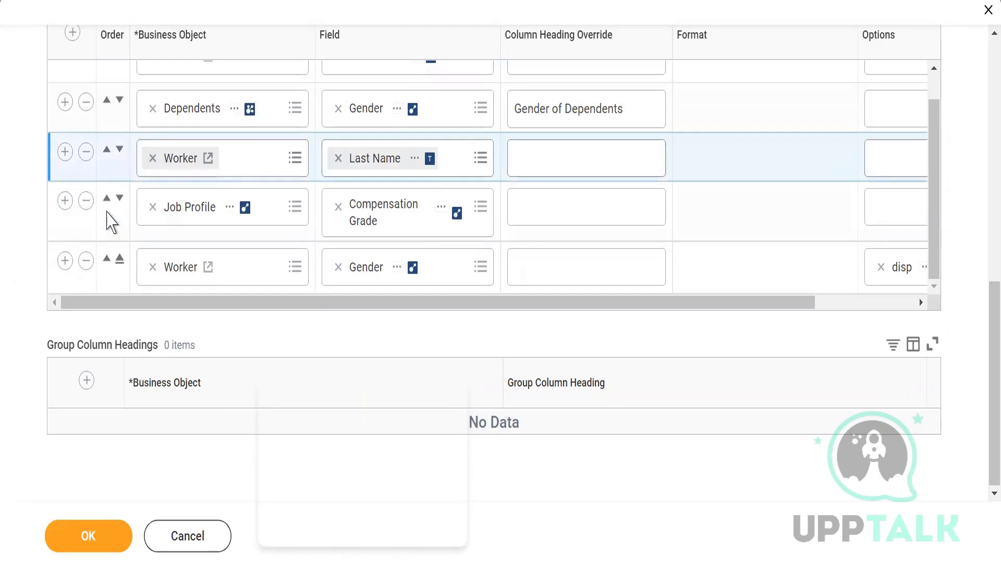
click(107, 151)
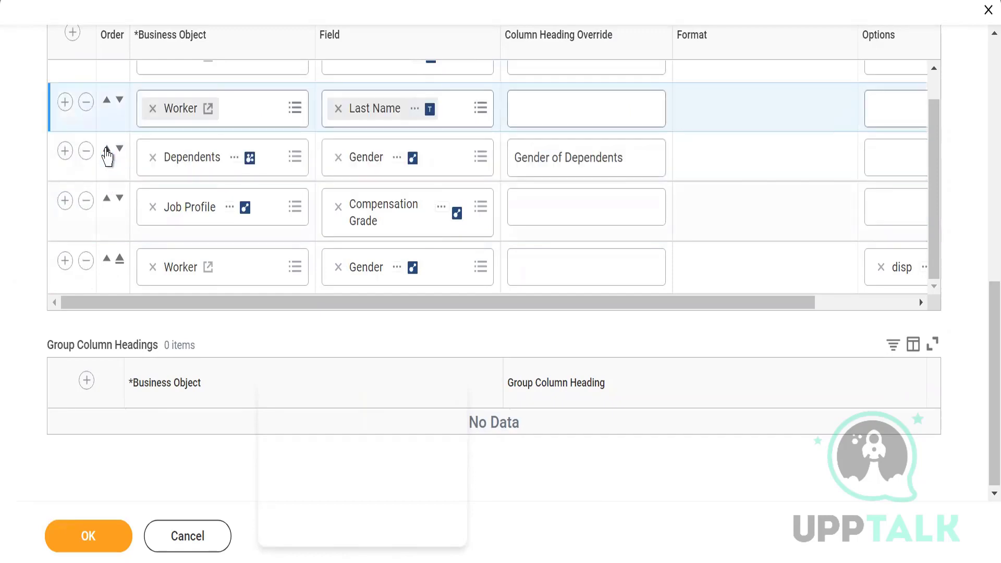
mouse_move(933, 211)
mouse_down()
mouse_move(926, 147)
mouse_move(936, 231)
mouse_up()
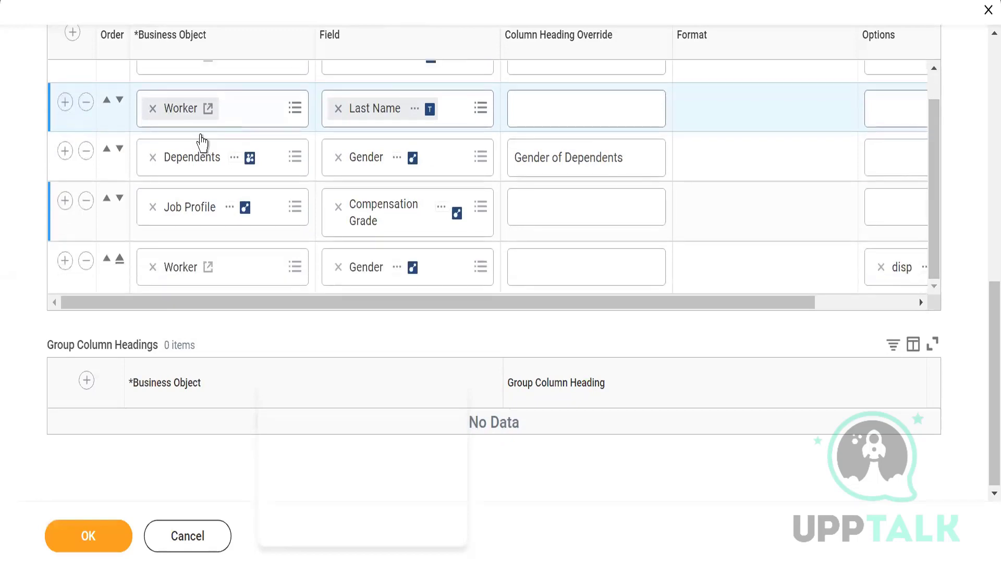
Step: Move the Dependents Gender column to the end and the Worker Gender column above Job Profile's Compensation Grade
click(119, 151)
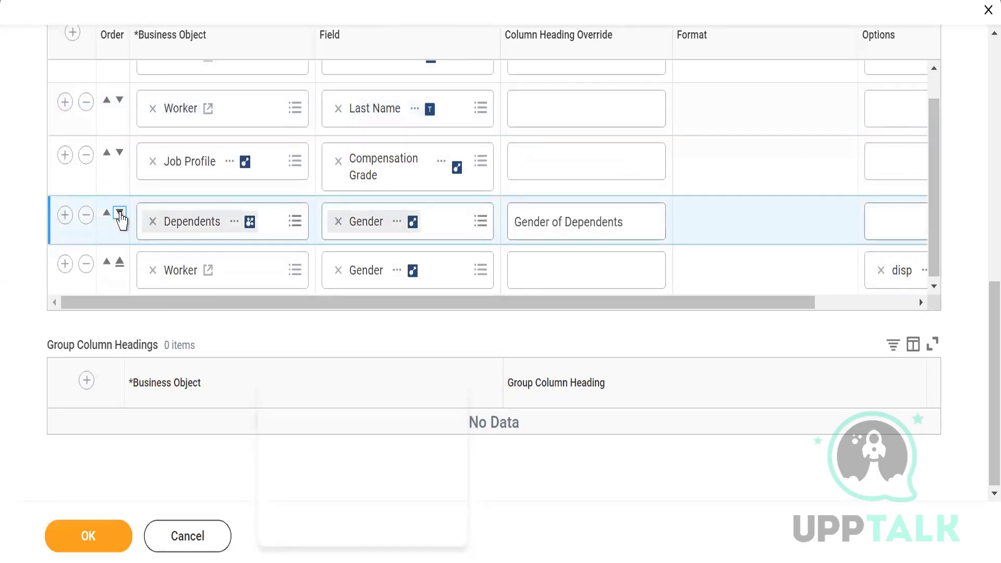
click(120, 214)
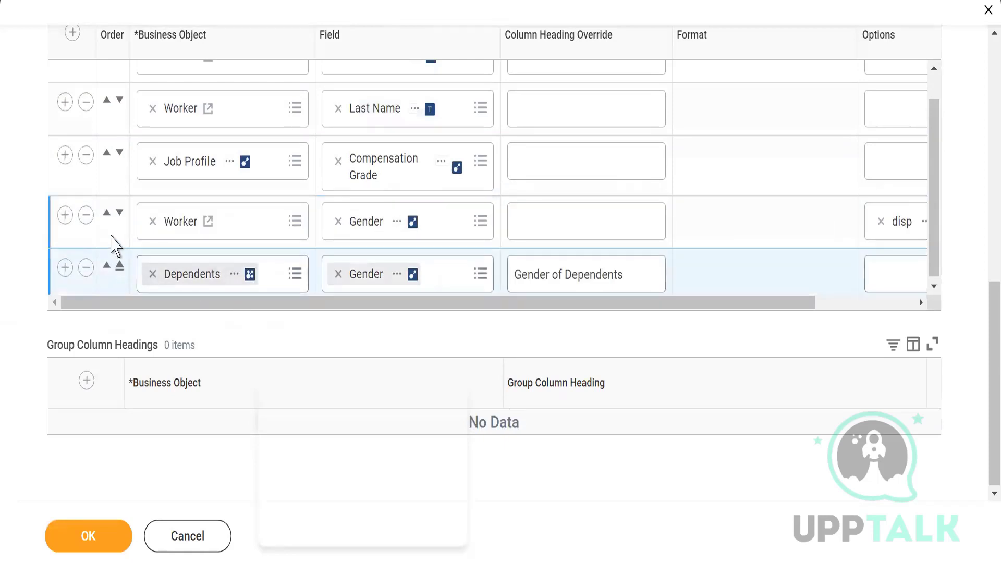
click(108, 215)
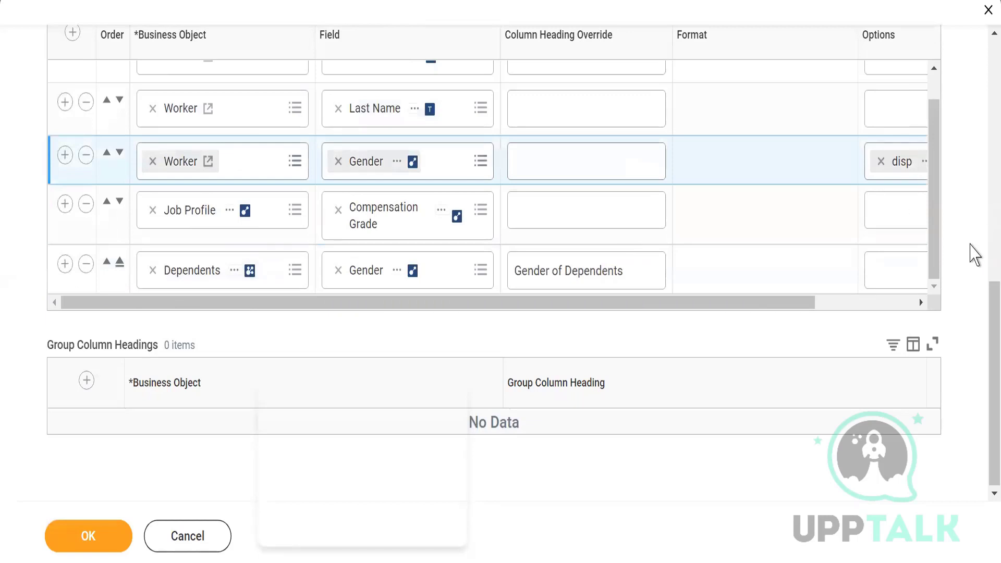
Step: Add a filter condition on instances using the field Gender
scroll(986, 246, up, 4)
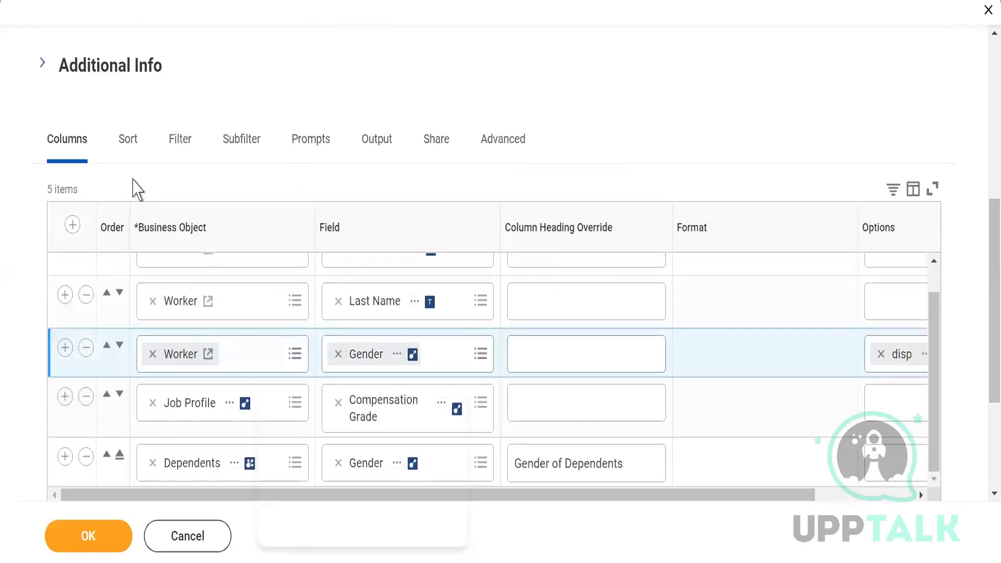
click(184, 145)
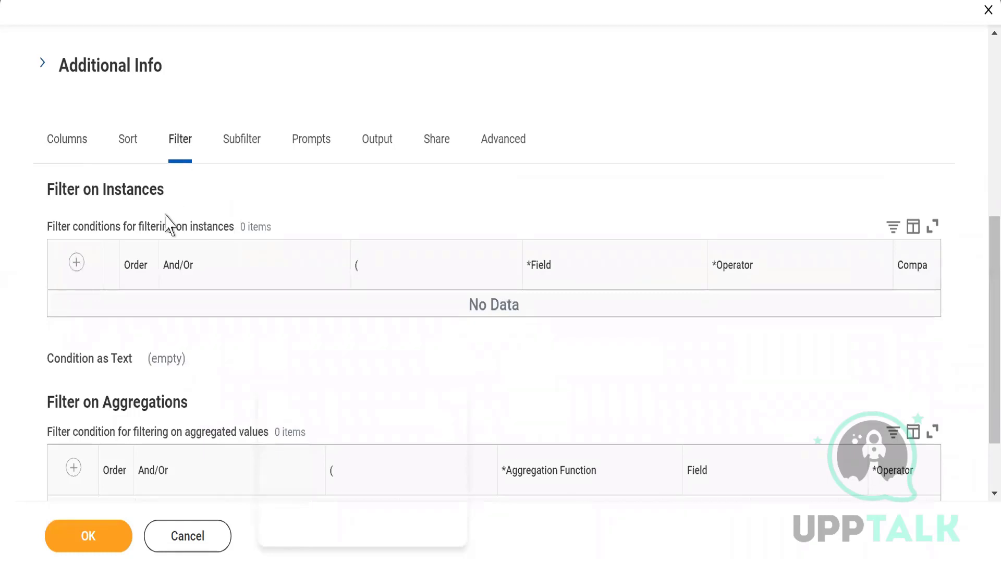
click(77, 264)
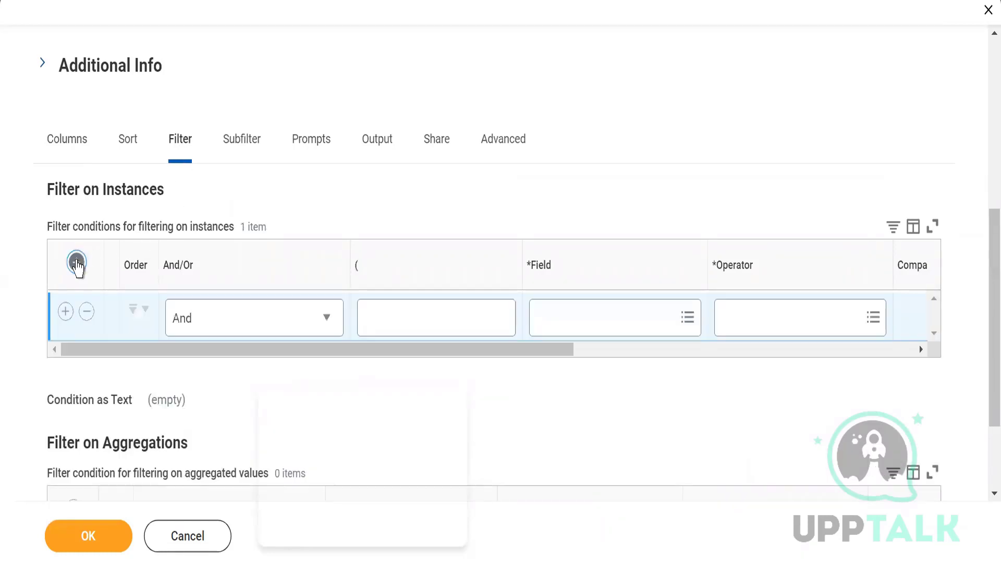
click(571, 331)
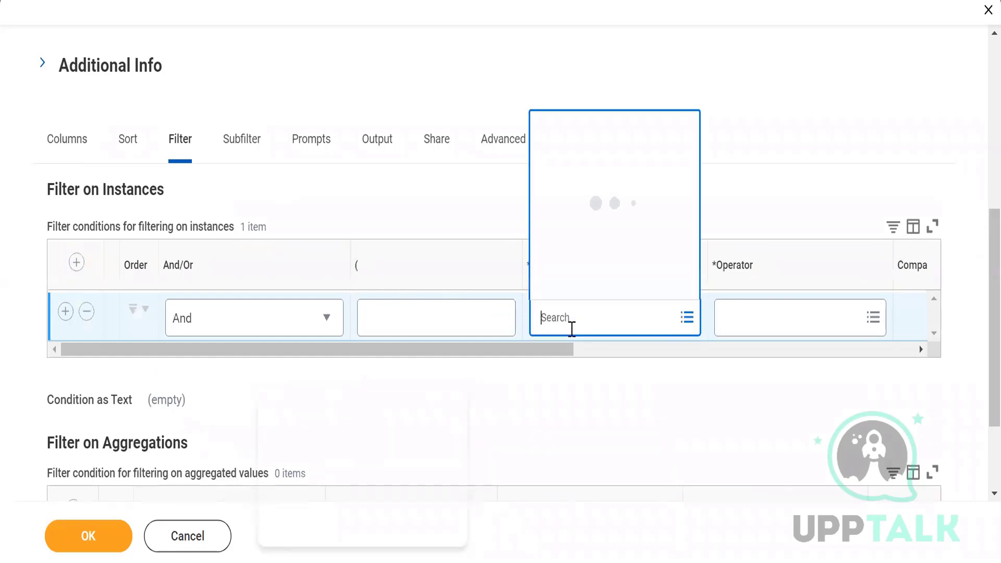
text(Ge)
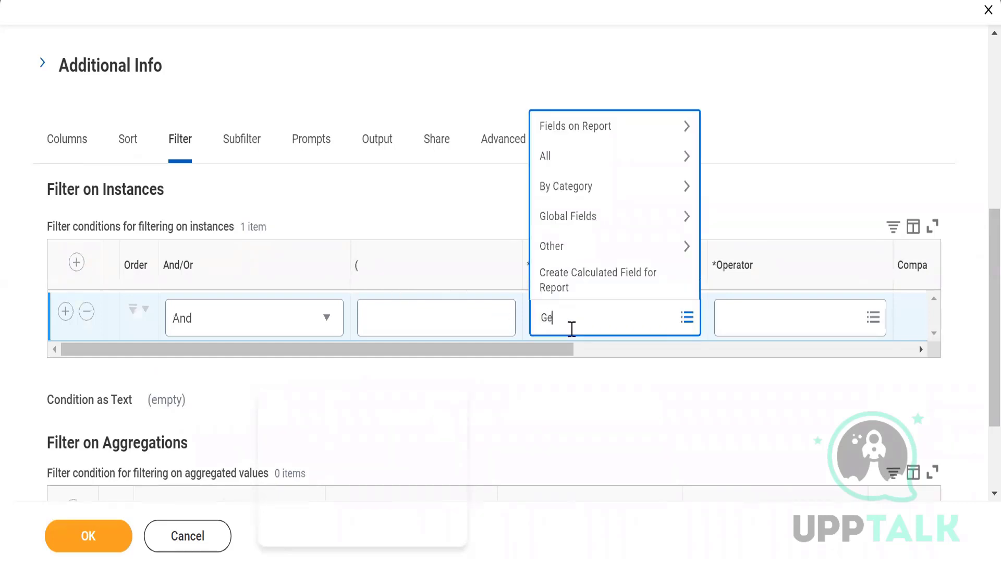
text(nder)
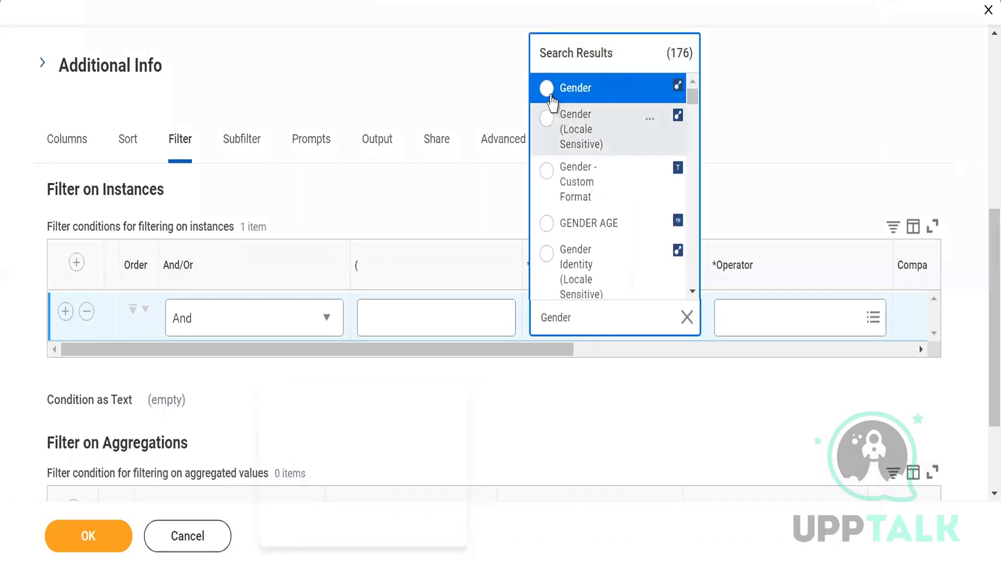
click(550, 95)
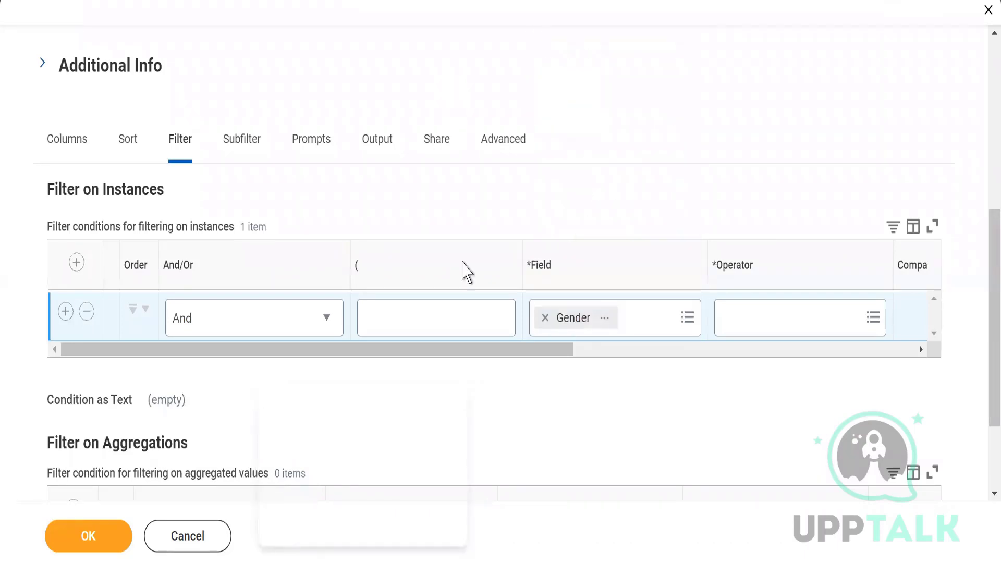
Step: Set the Gender filter condition's operator to "is not empty"
drag(548, 354, 646, 364)
click(586, 328)
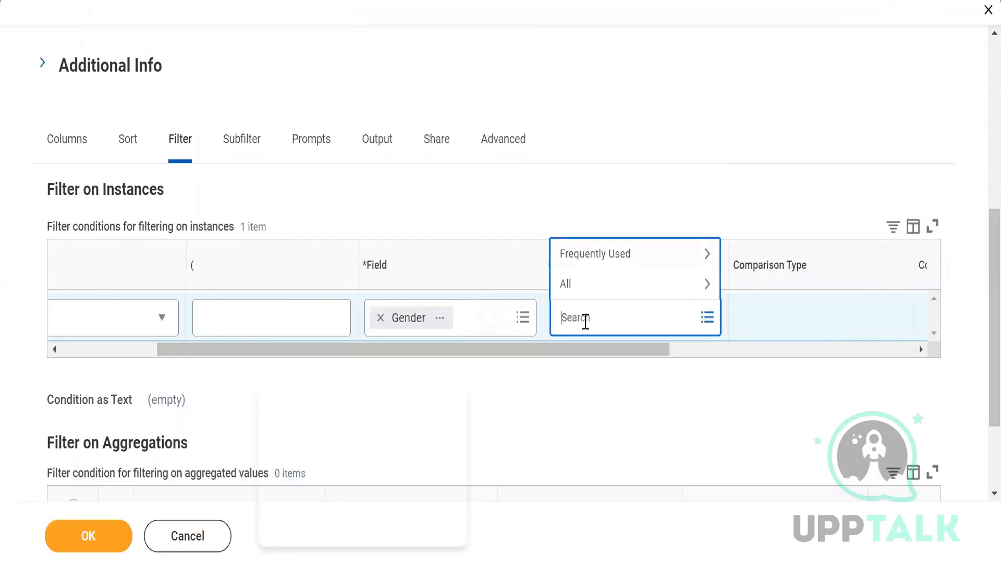
click(587, 289)
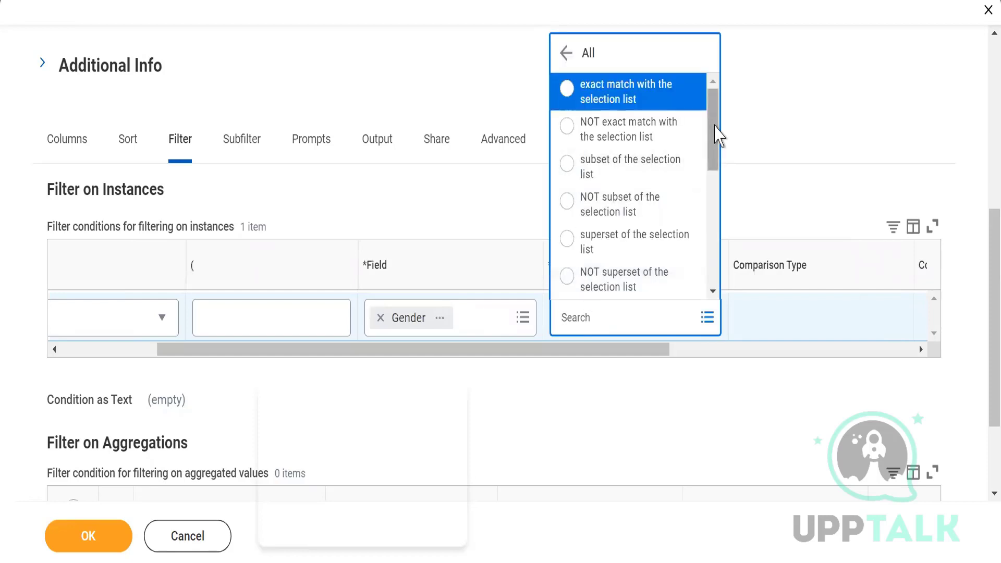
drag(716, 134, 716, 293)
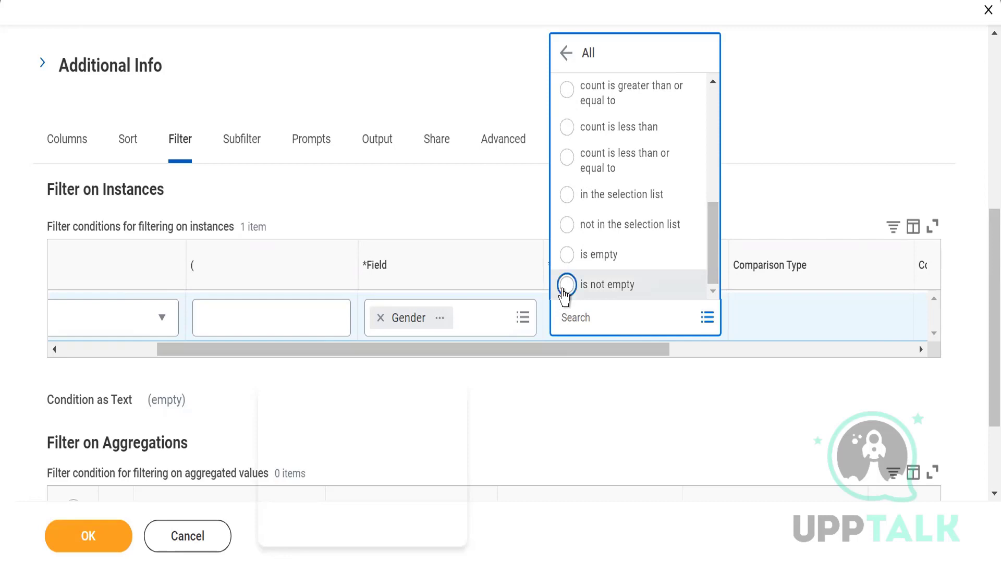
click(564, 286)
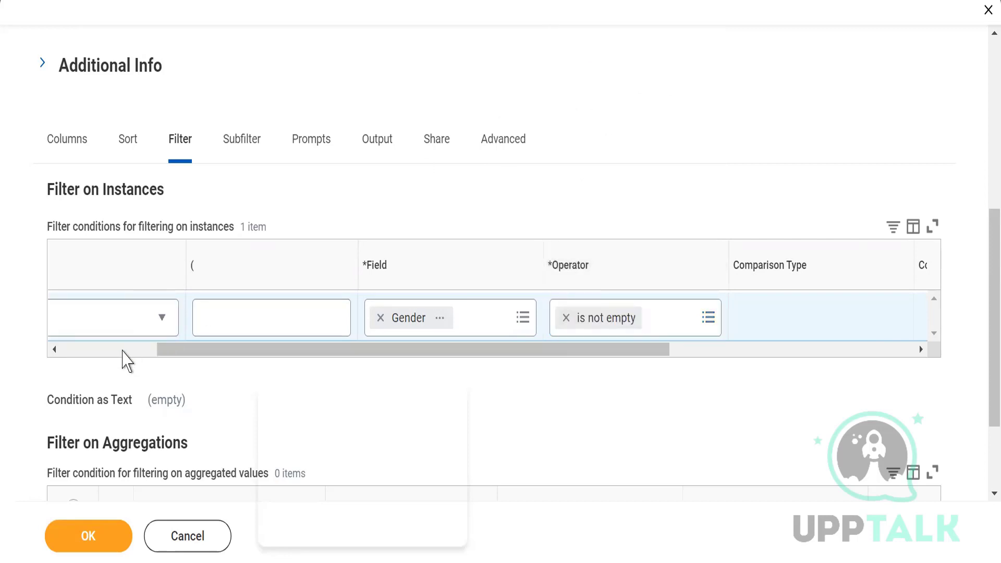
Step: Save the report with its Gender filter, run it and check the number of items returned
click(123, 350)
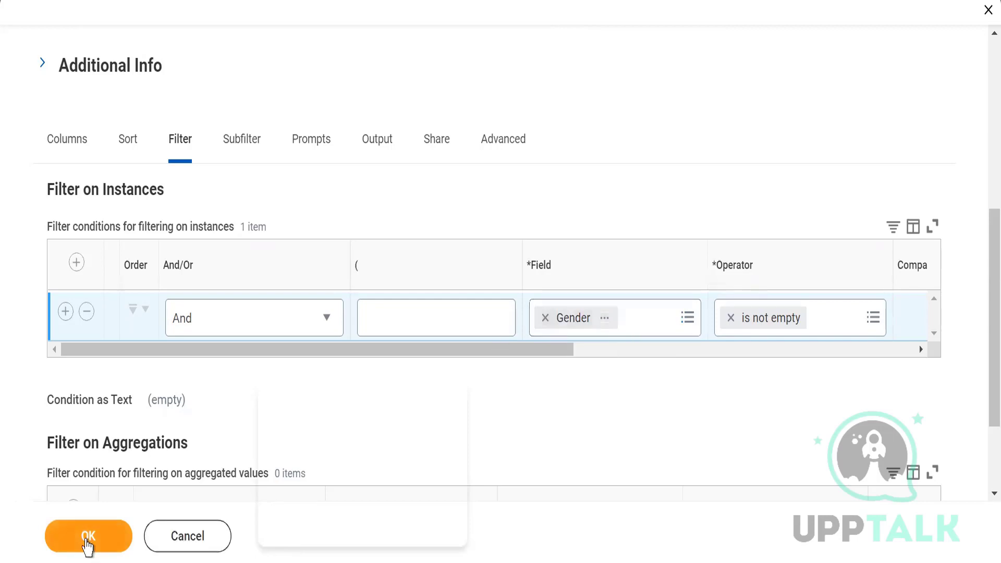
click(86, 546)
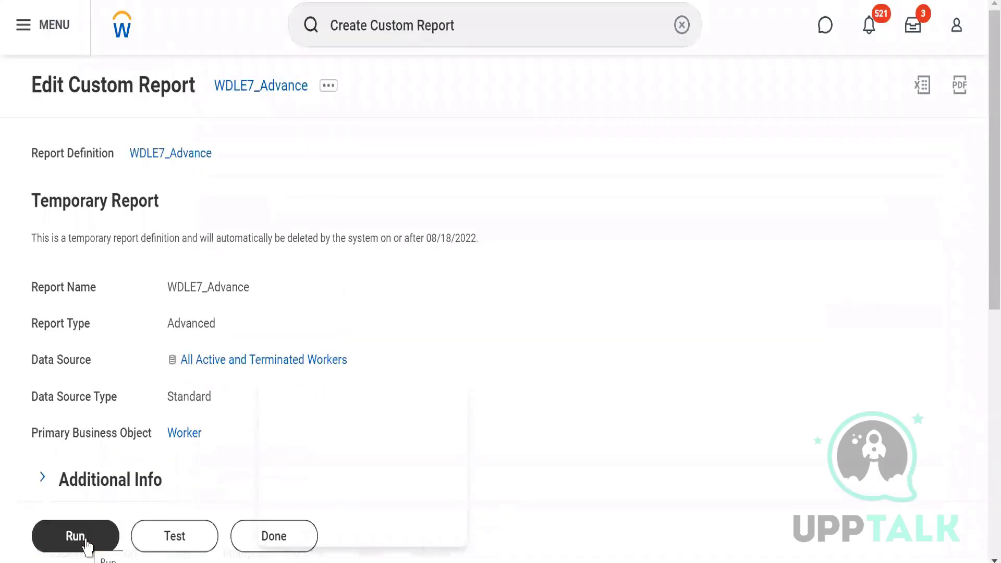
click(85, 545)
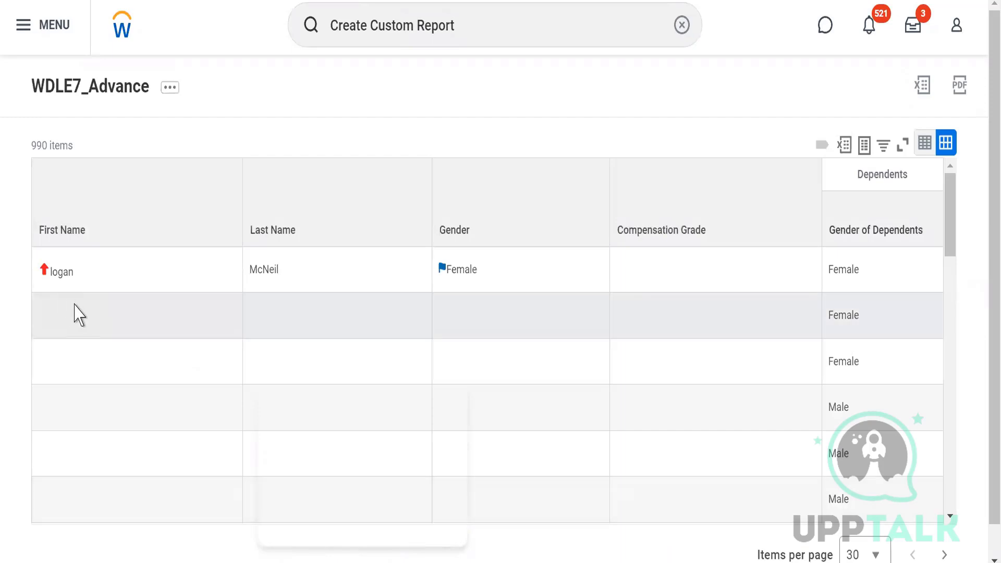
triple_click(41, 148)
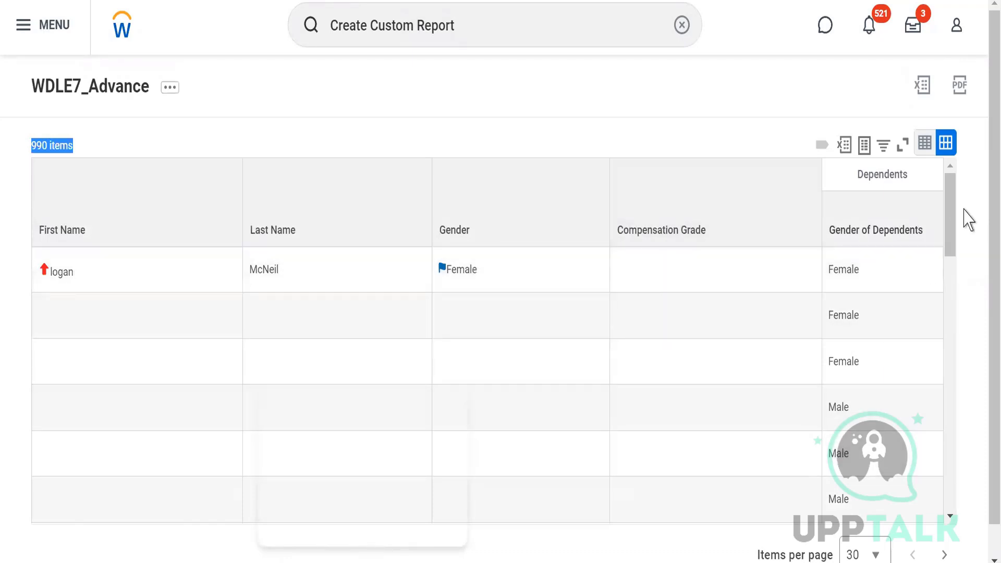
drag(948, 230, 917, 212)
click(172, 150)
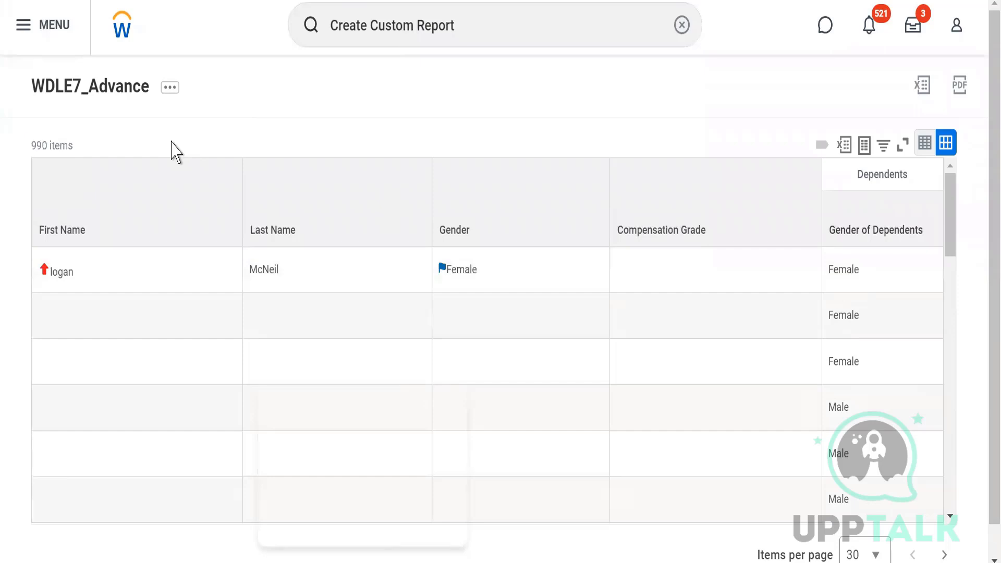
Step: Reopen the WDLE7_Advance report definition for editing and add a sub level filter
click(168, 98)
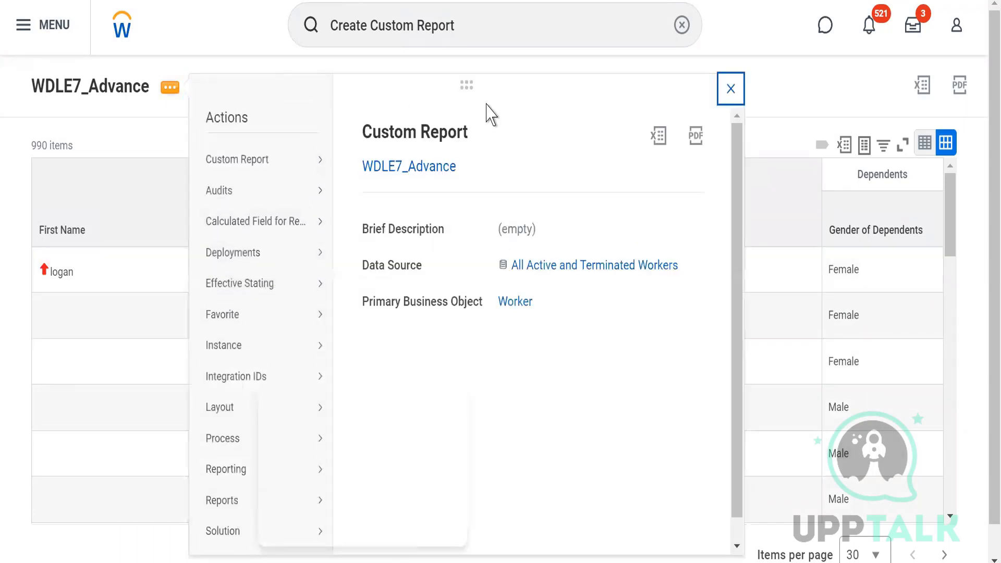
click(732, 88)
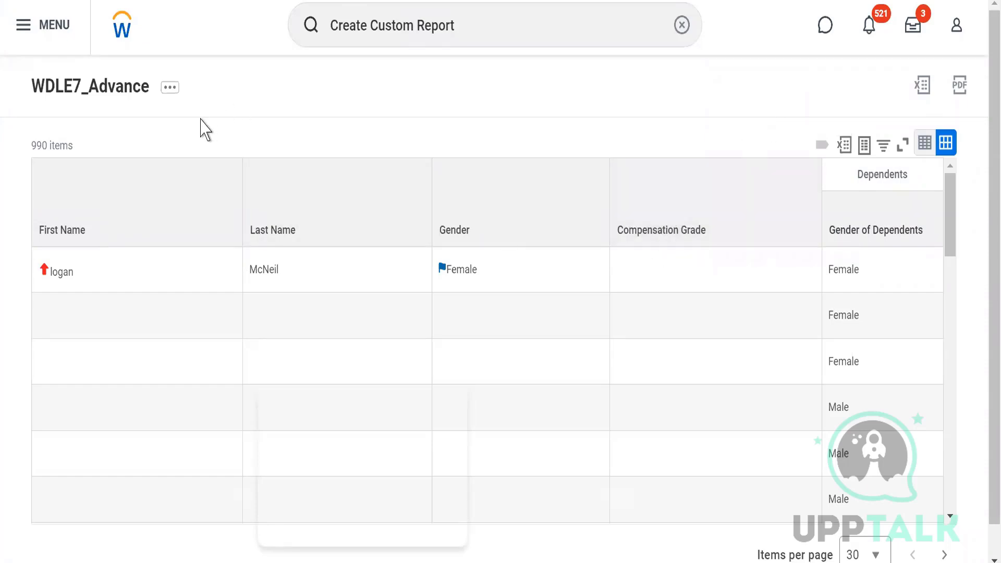
click(172, 92)
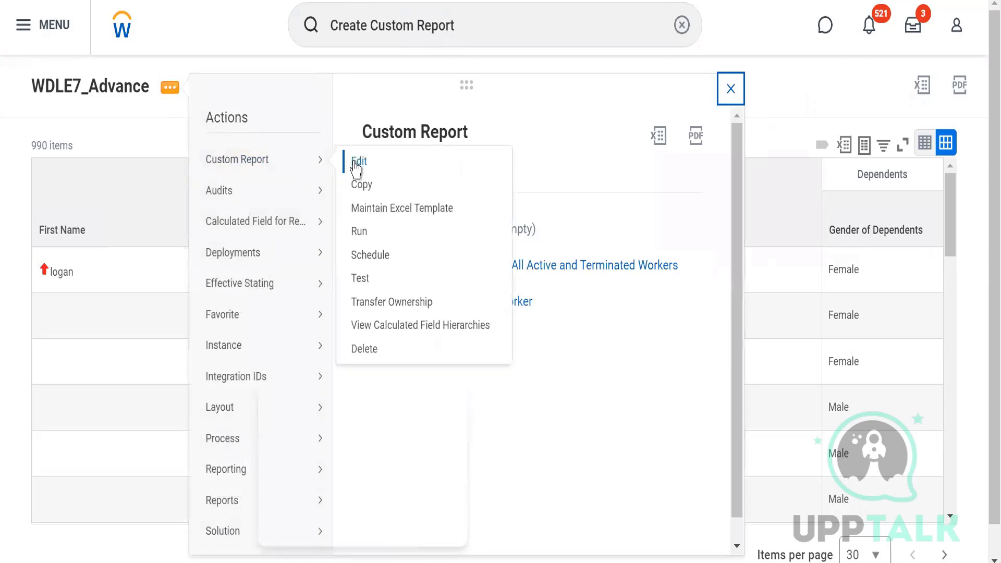
click(352, 160)
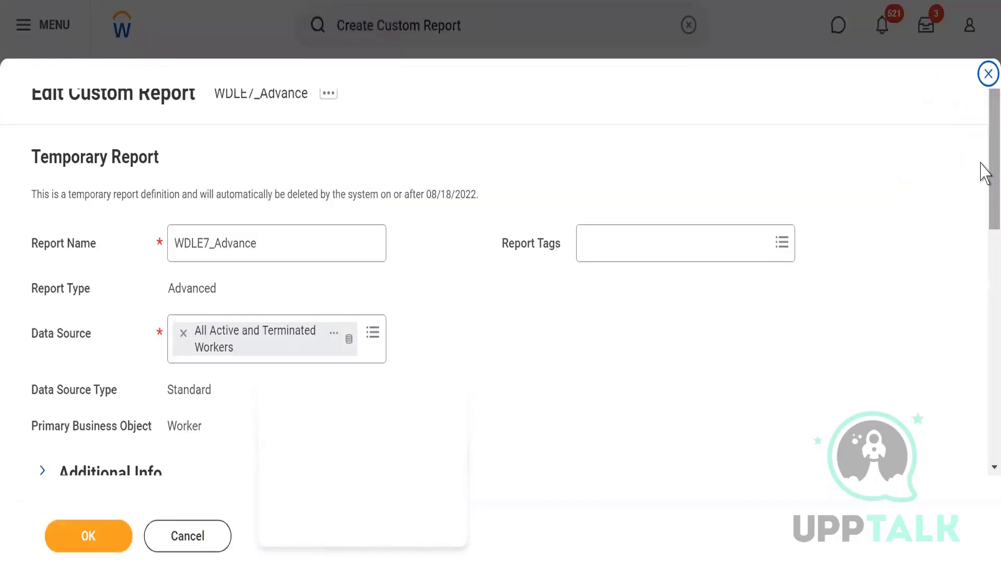
scroll(983, 277, down, 8)
scroll(984, 313, down, 2)
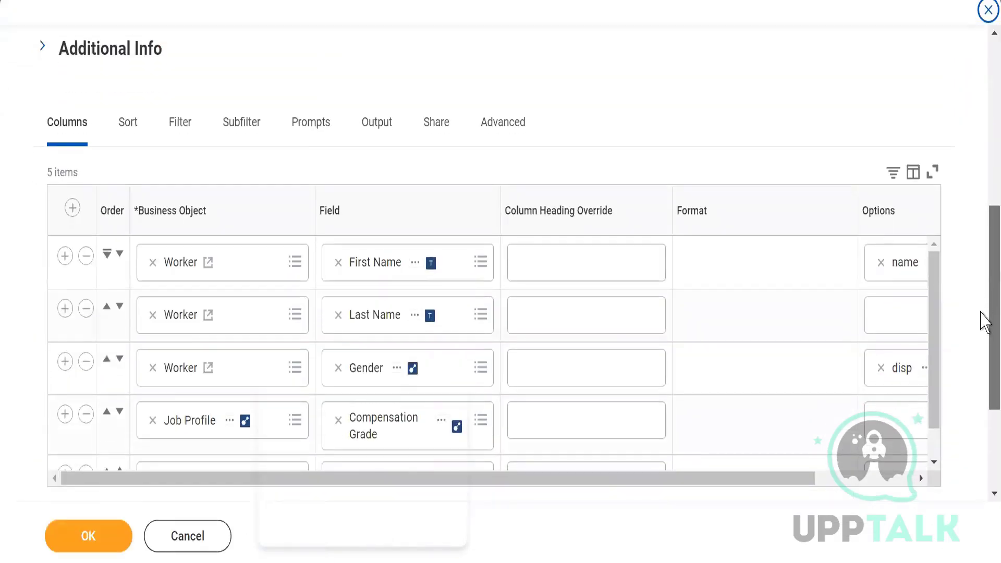
scroll(938, 402, down, 1)
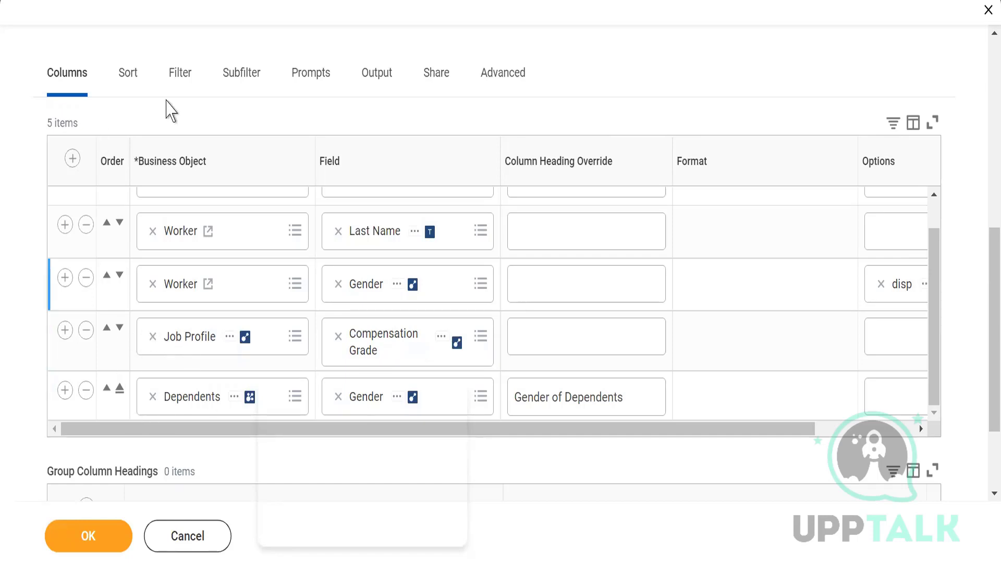
click(236, 86)
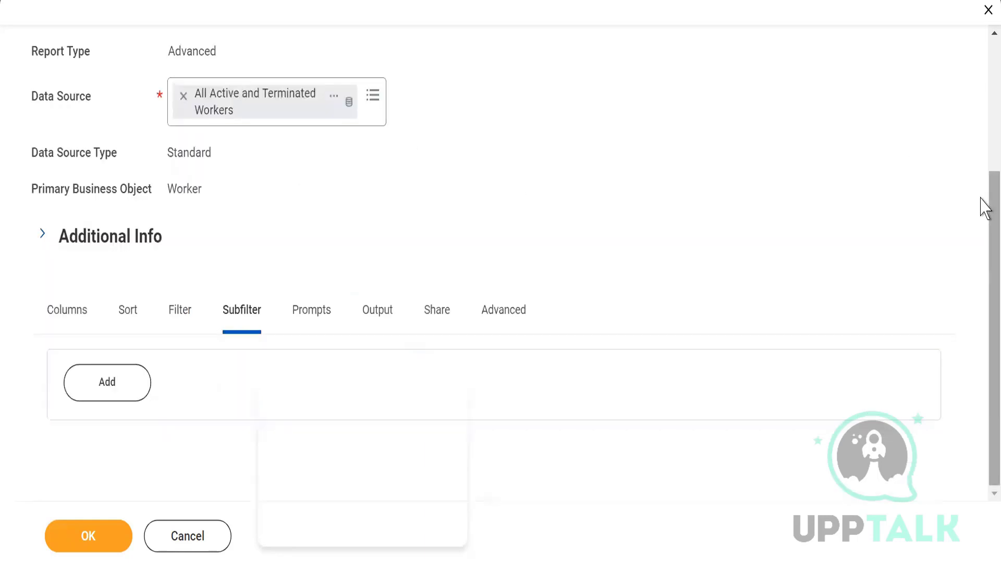
click(113, 388)
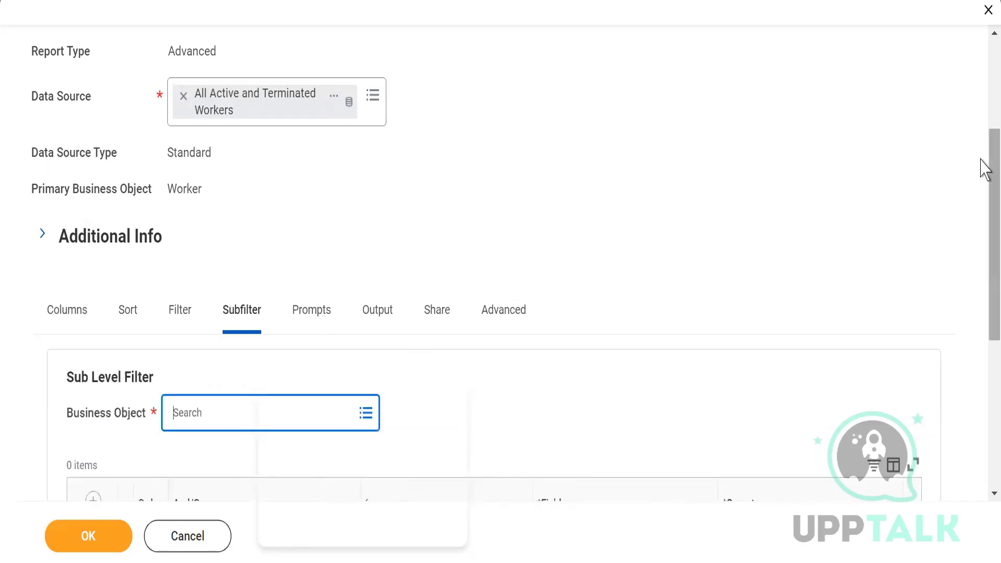
Step: Set the sub level filter's business object to Job Profile
drag(991, 163, 986, 295)
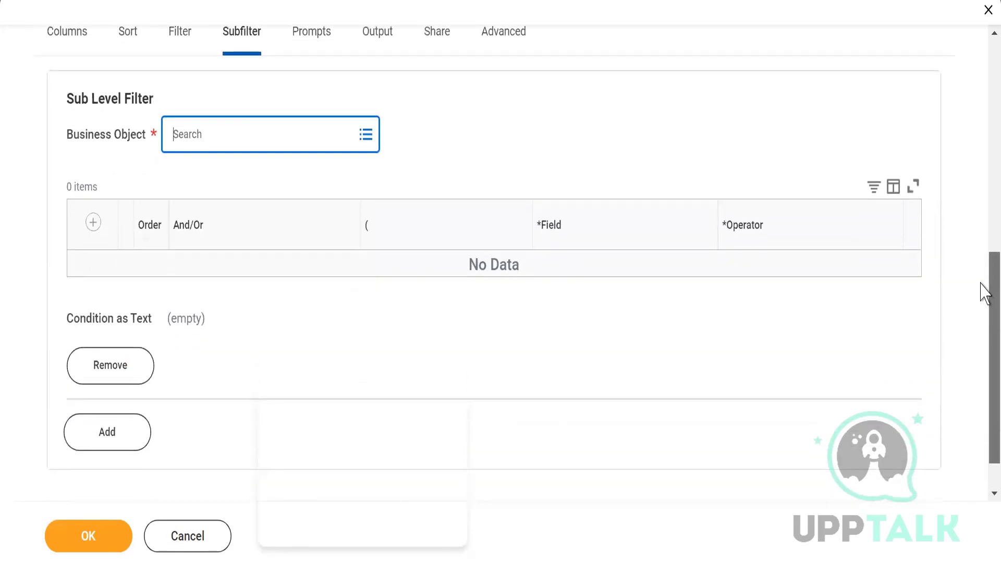
click(194, 134)
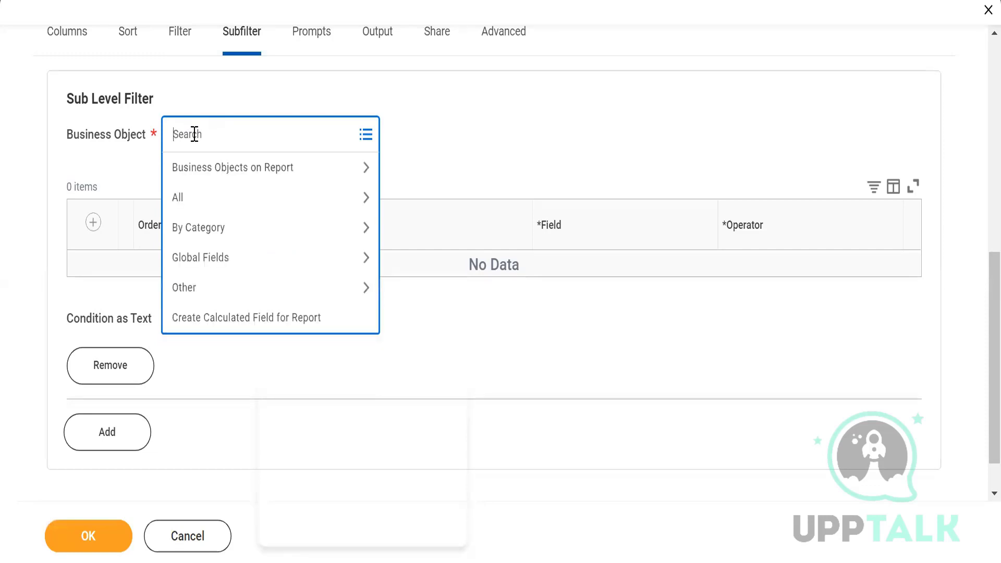
text(Job Proil)
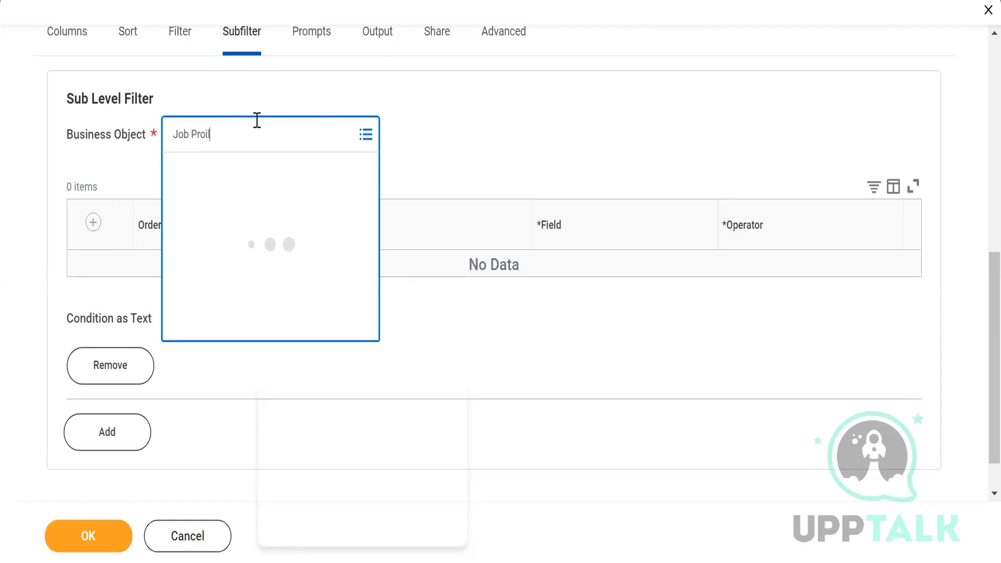
key(BackSpace)
key(BackSpace)
click(179, 207)
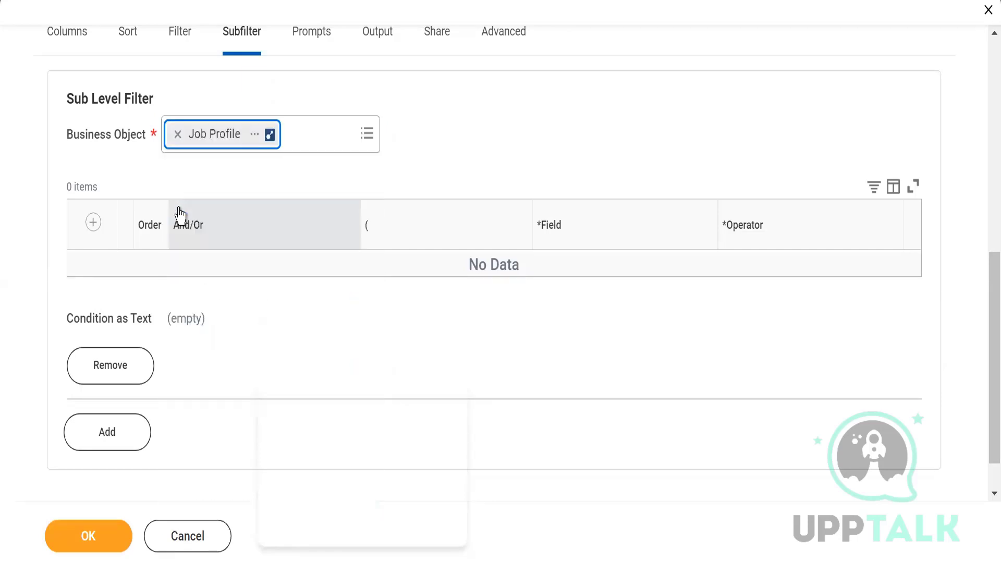
Step: Add a condition to the Job Profile subfilter using the field Compensation Grade
click(93, 224)
click(93, 225)
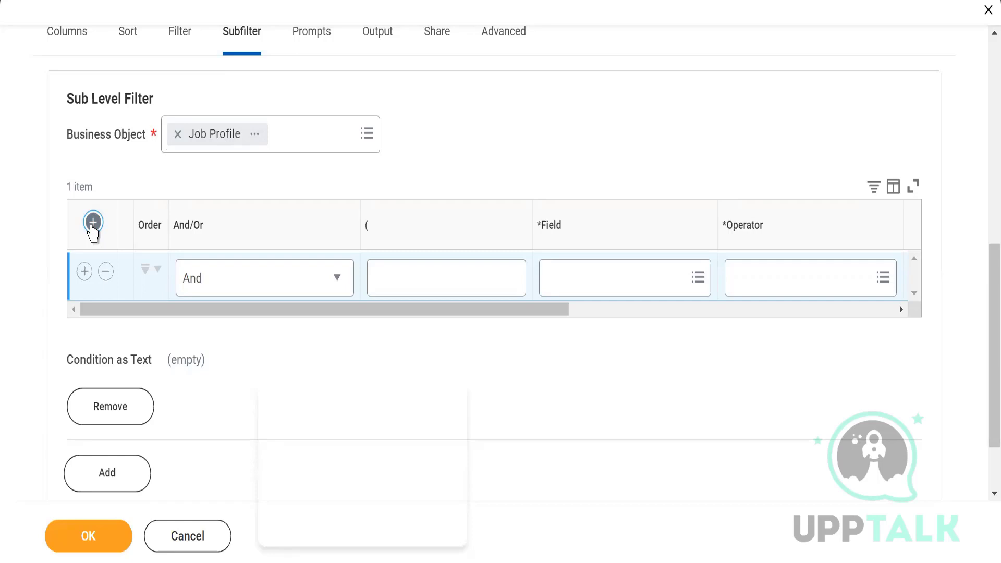
click(563, 289)
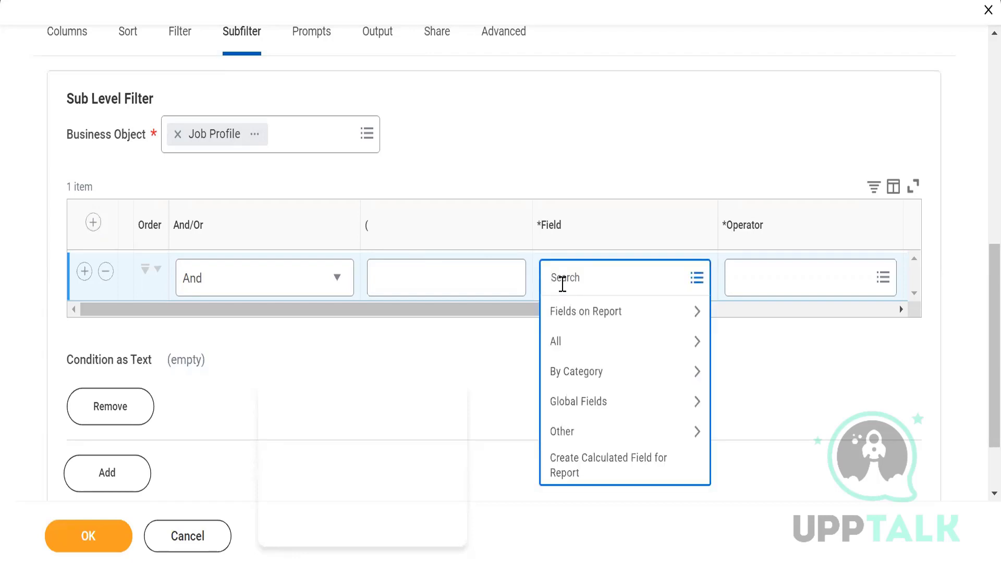
text(Comp gr)
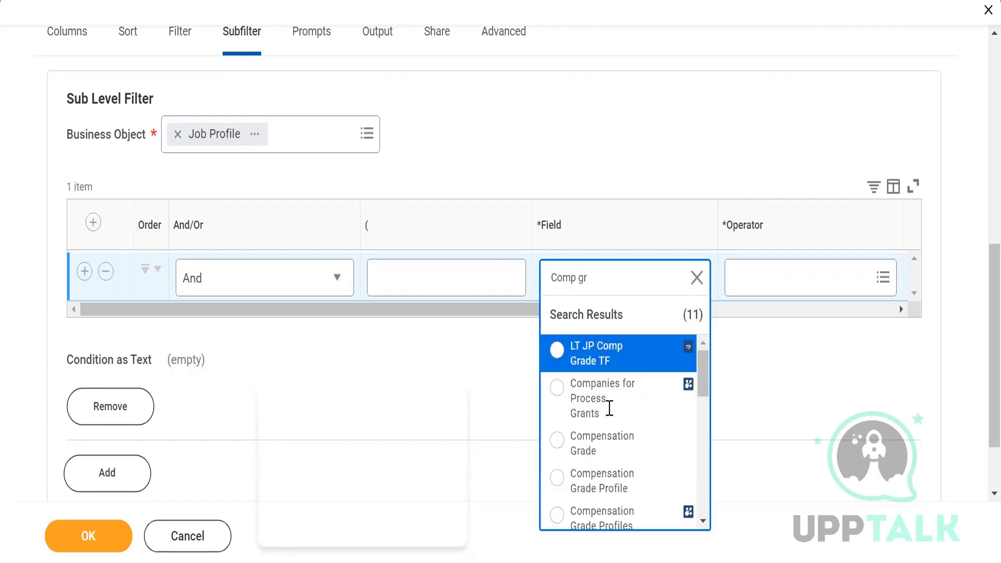
click(557, 440)
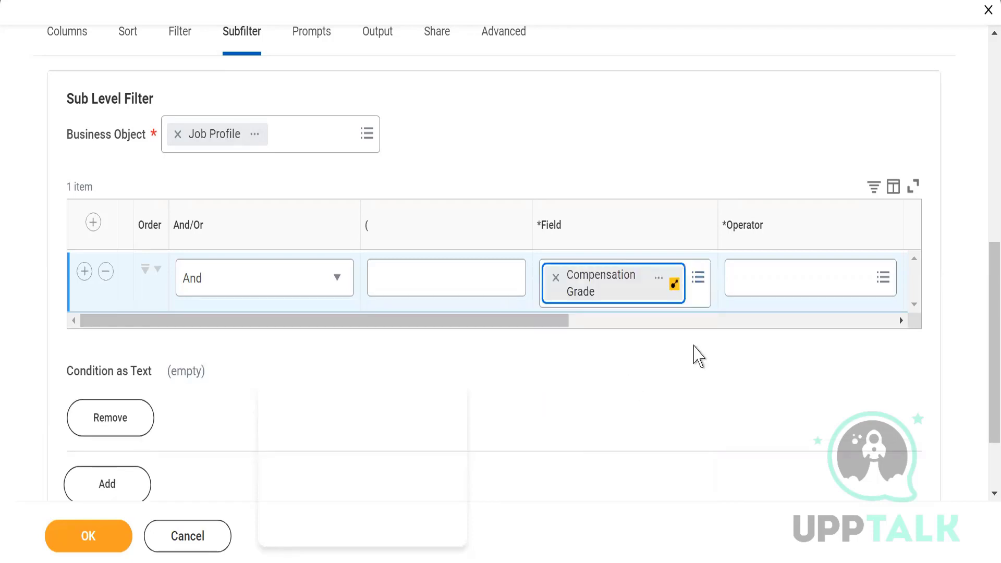
Step: Set the Compensation Grade condition's operator to "is not empty" and run the saved report
drag(554, 318, 642, 321)
click(642, 284)
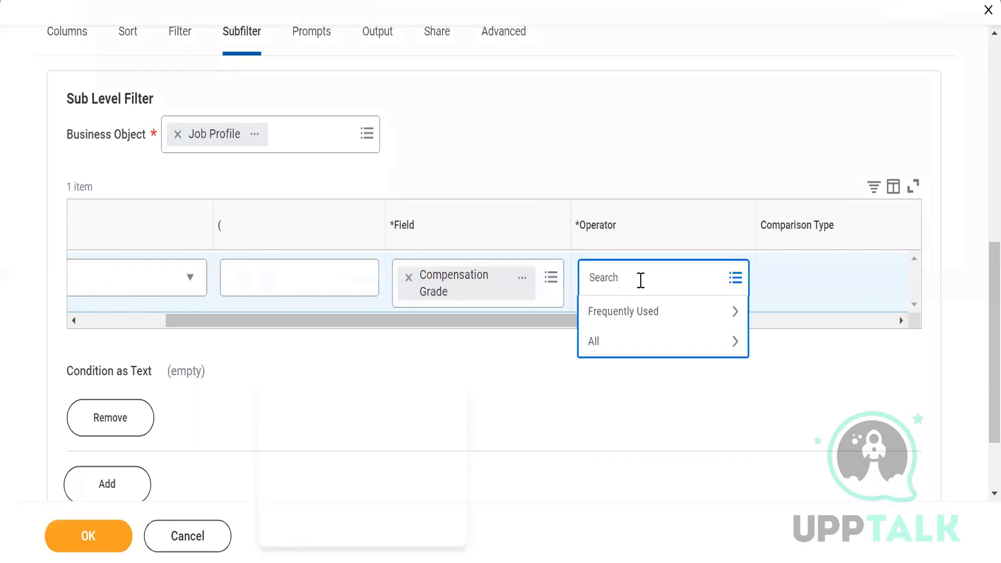
click(617, 349)
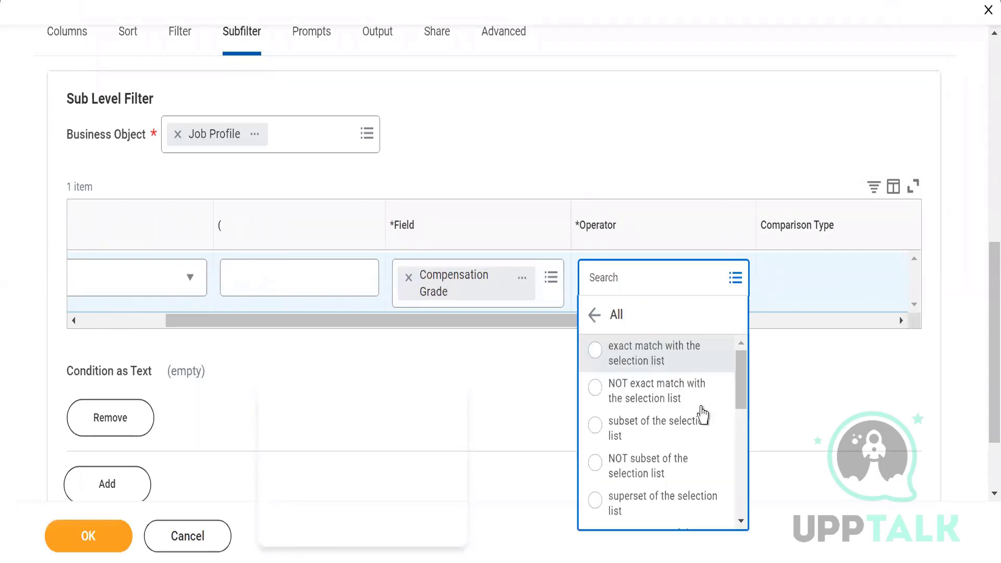
drag(743, 394, 743, 515)
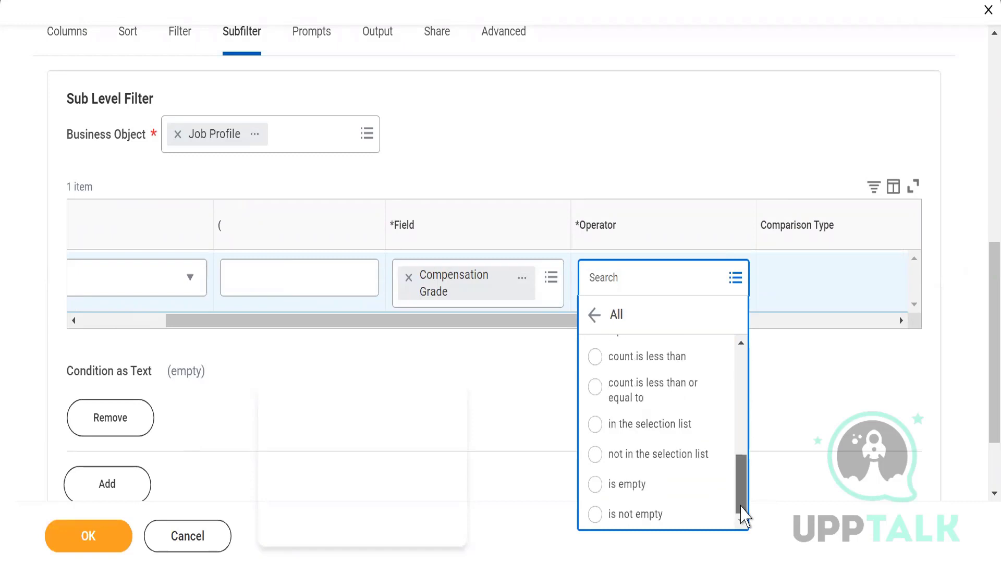
click(597, 515)
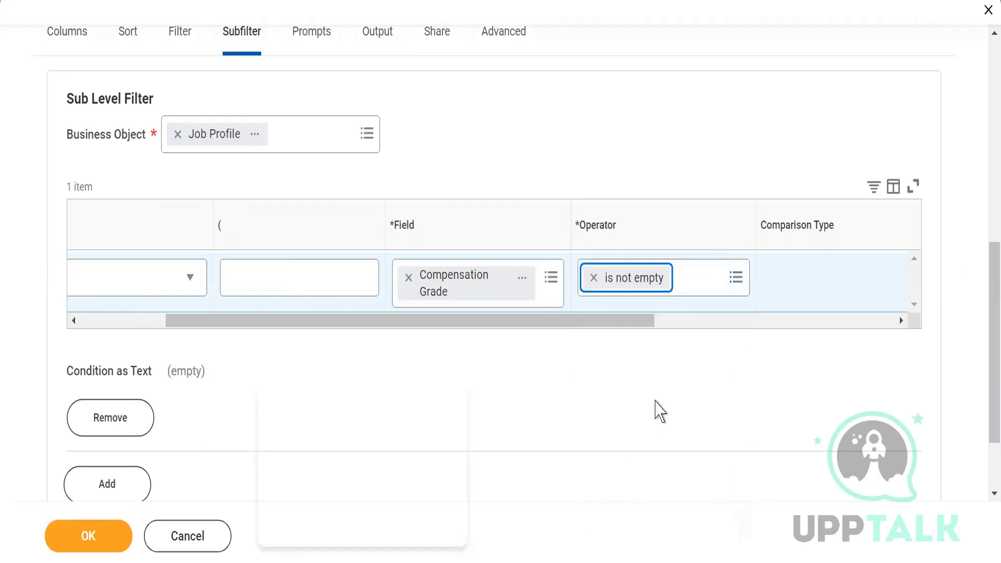
click(79, 547)
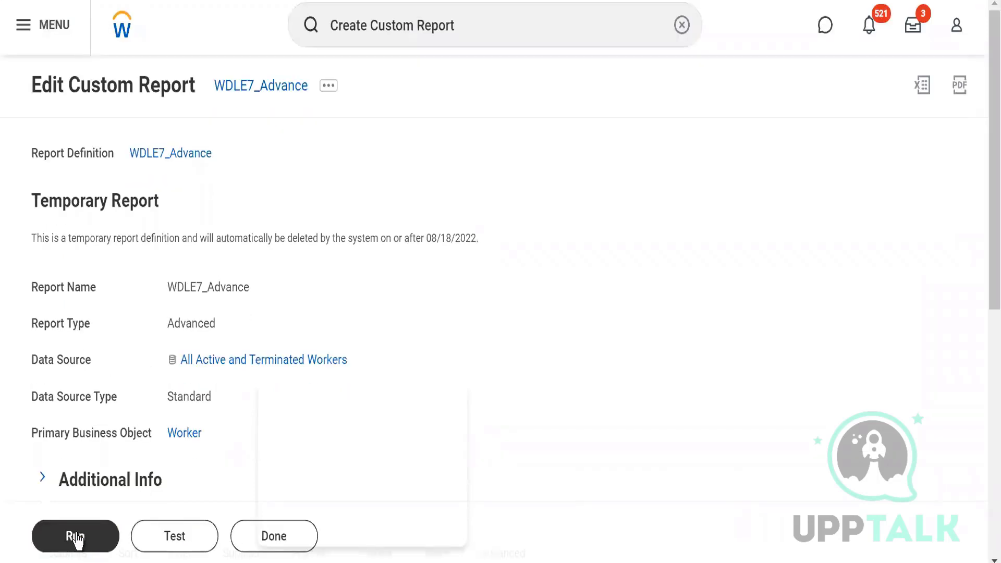
click(76, 538)
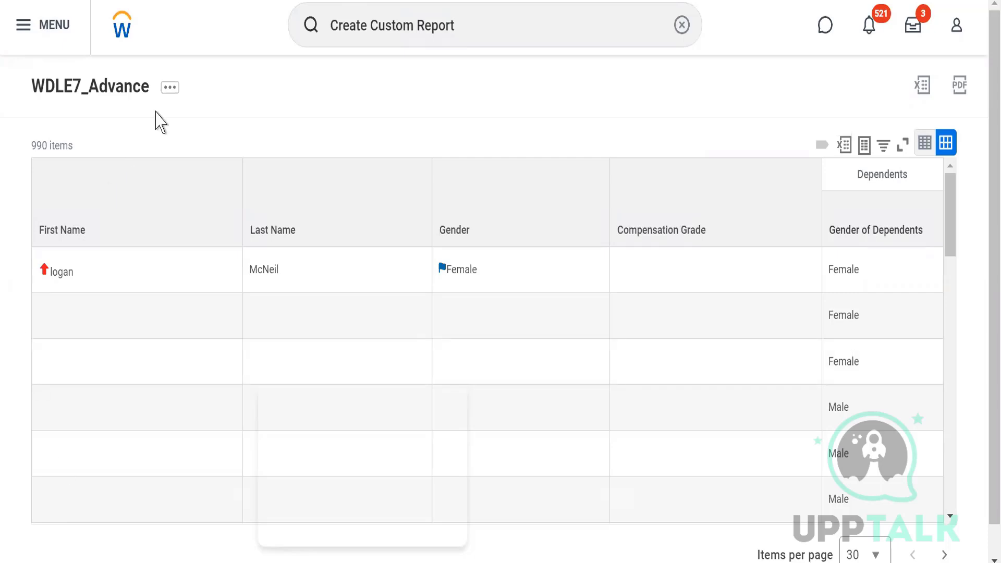
Step: Edit WDLE7_Advance to remove the Gender condition from the filter on instances, and run the saved report again
click(170, 88)
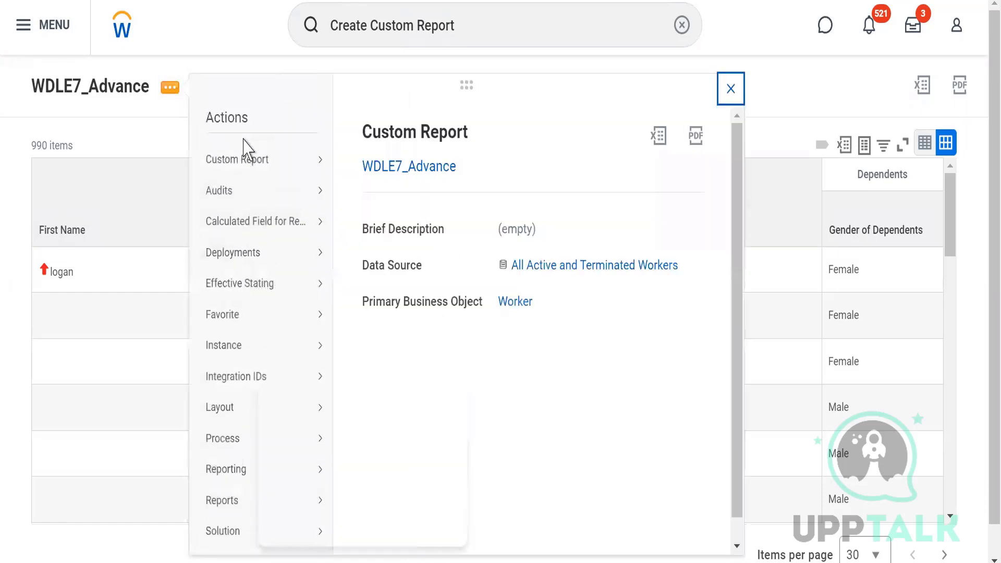
mouse_move(320, 164)
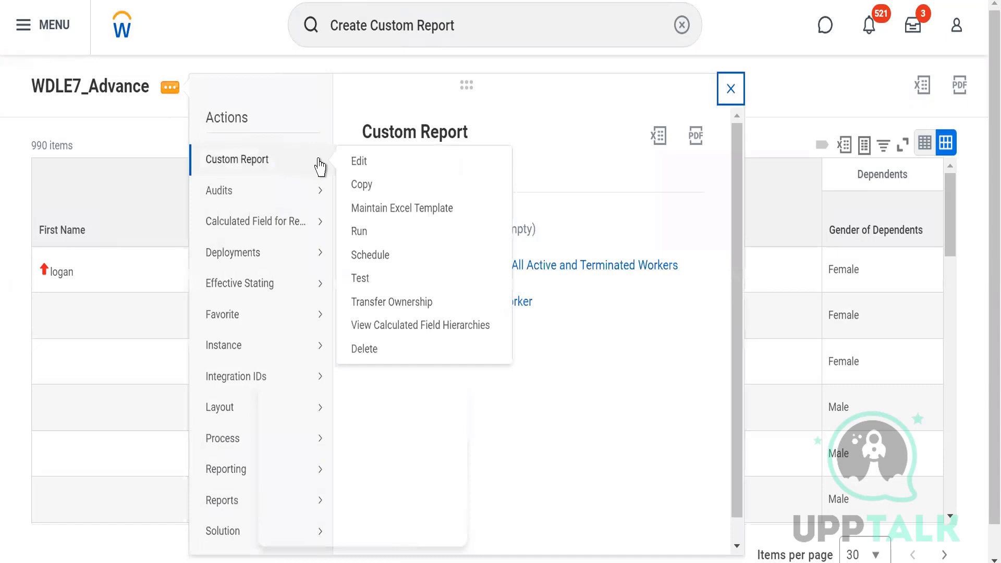
click(360, 165)
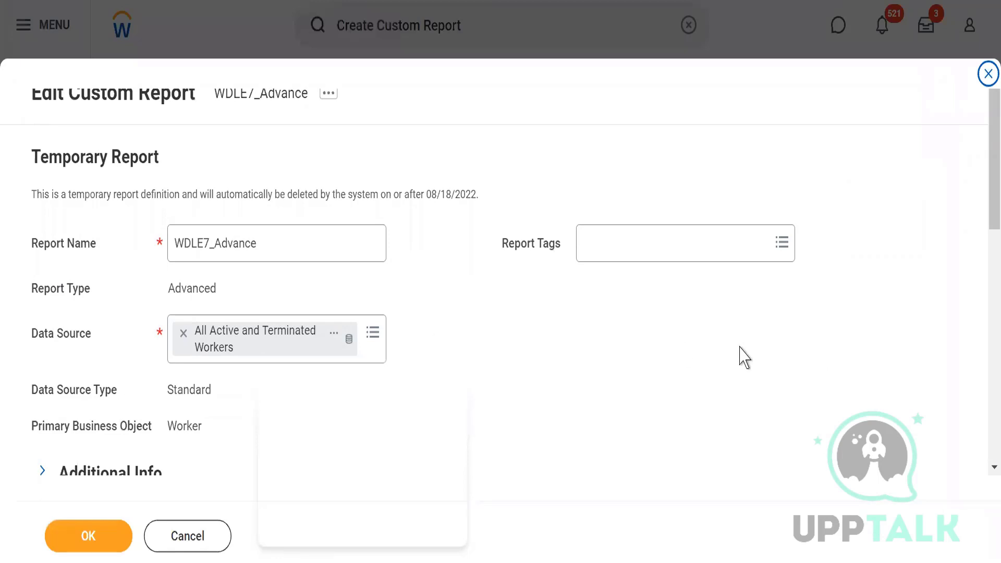
drag(990, 194, 980, 321)
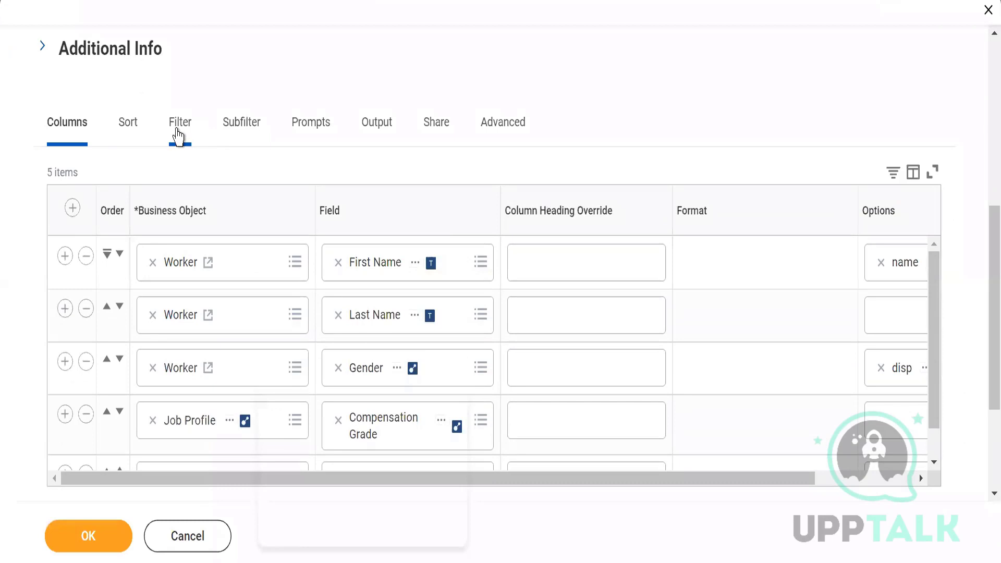
click(179, 136)
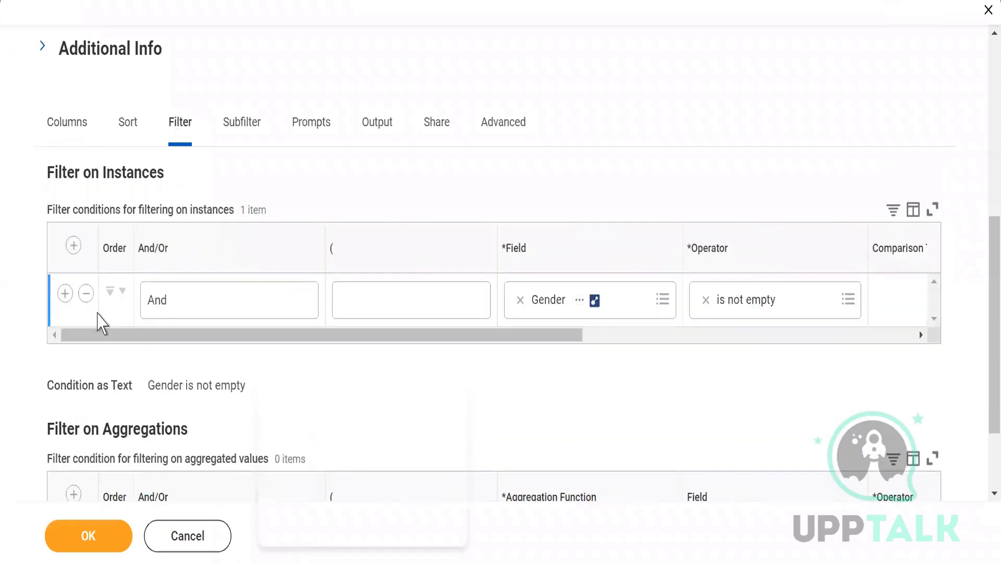
click(86, 294)
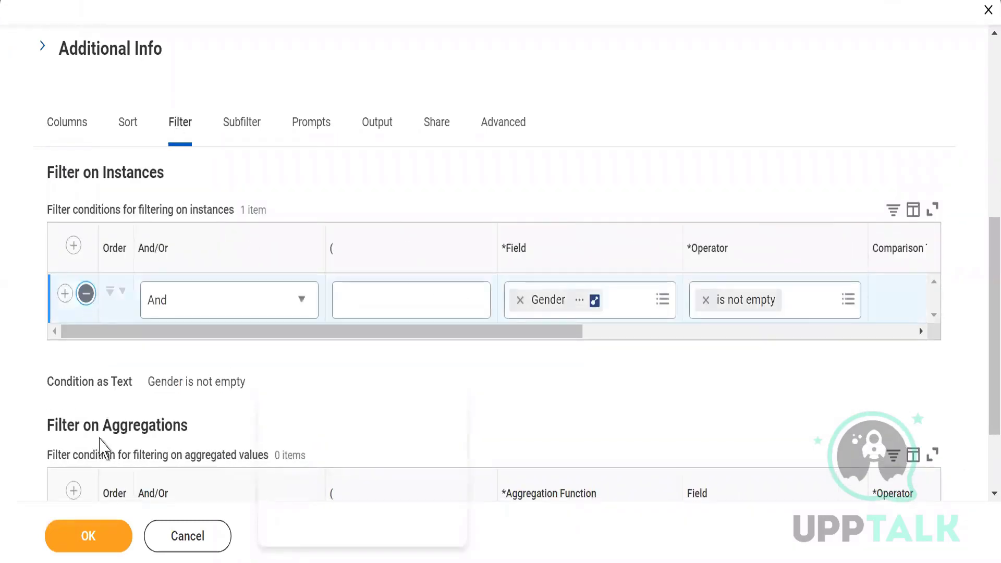
click(85, 542)
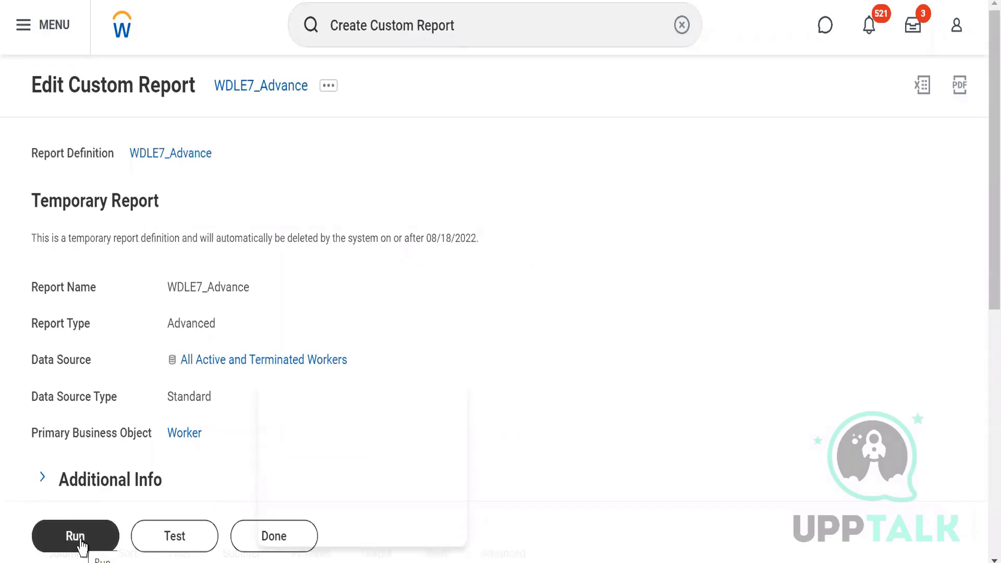
click(82, 546)
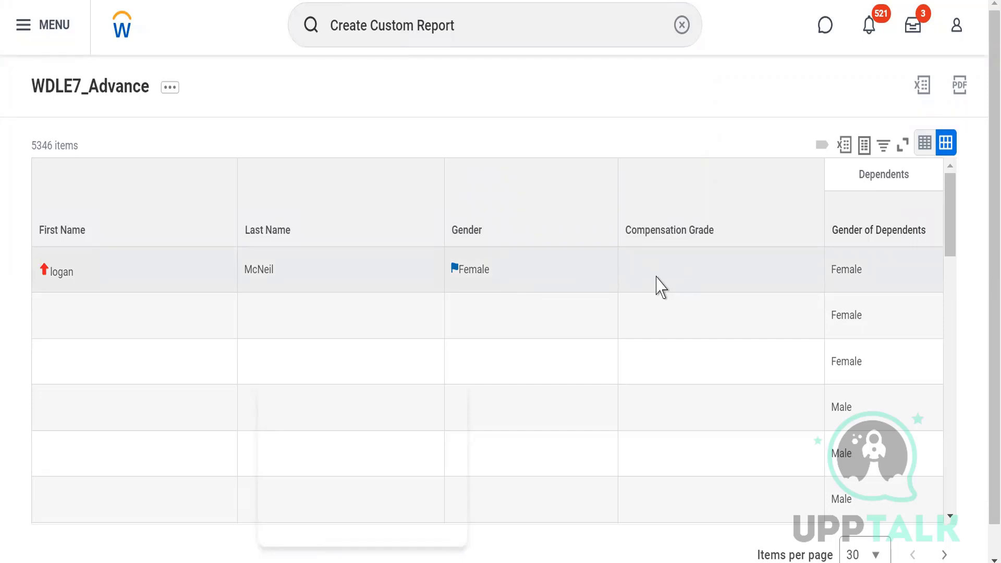
Step: Examine the first worker's row in the report results across the Gender, Compensation Grade and Gender of Dependents columns
mouse_move(516, 279)
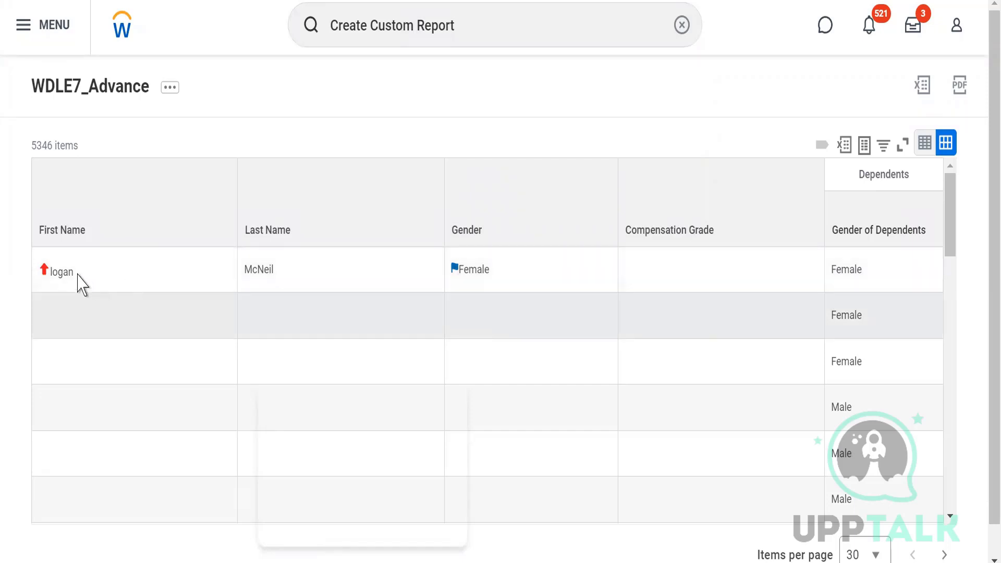
drag(52, 270, 546, 270)
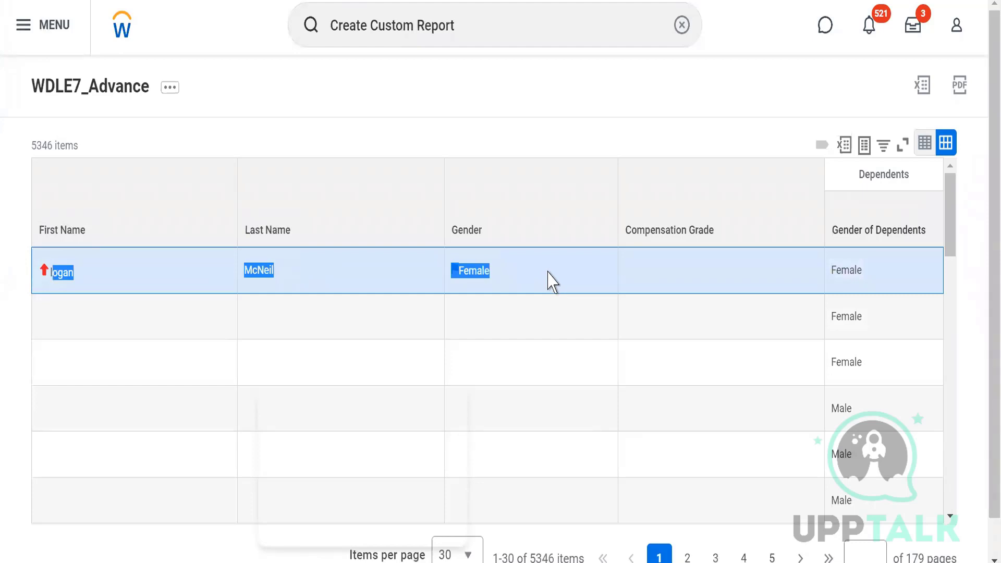
drag(713, 286, 881, 292)
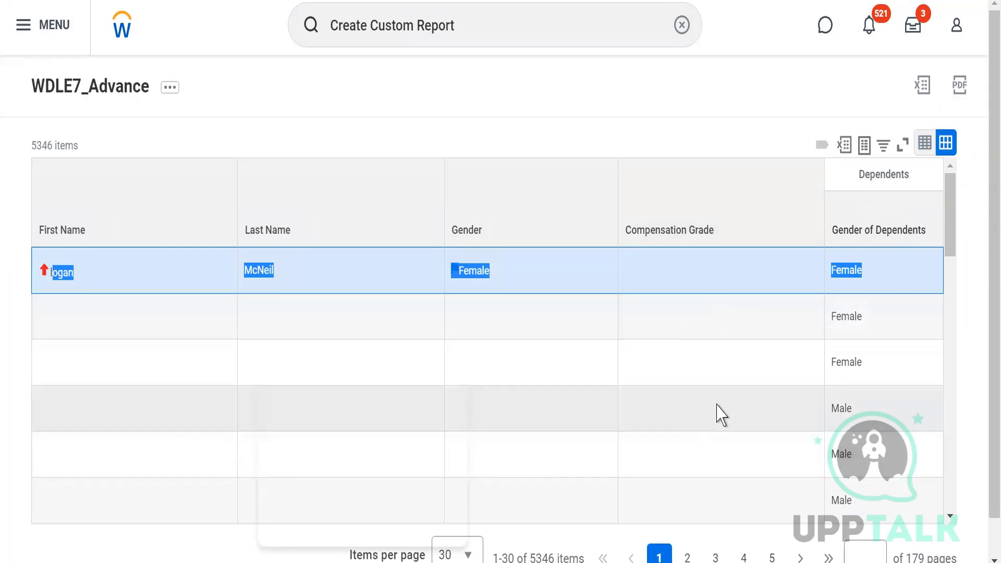
click(450, 143)
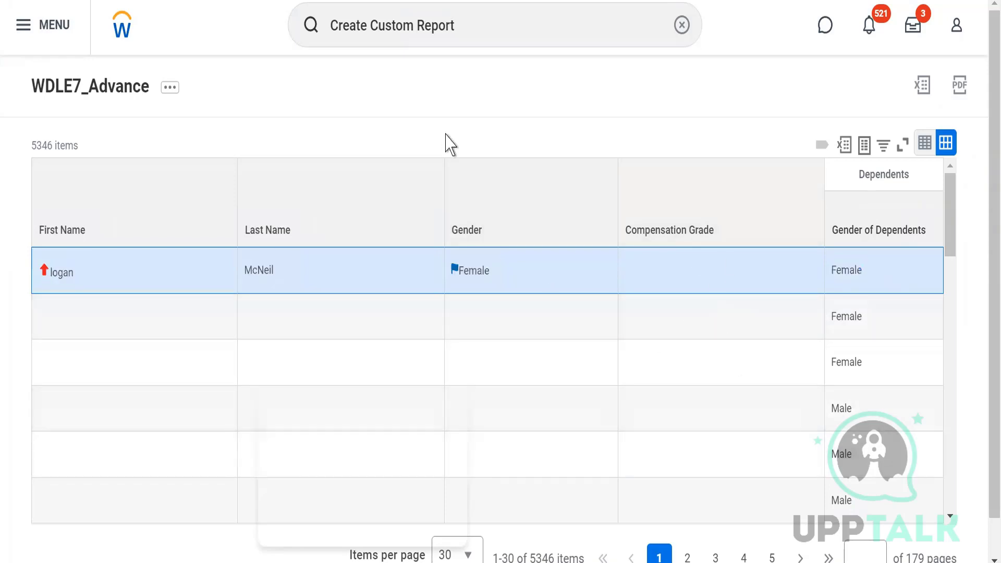
Step: Open the WDLE7_Advance custom report definition for editing from its results page
click(169, 97)
click(168, 98)
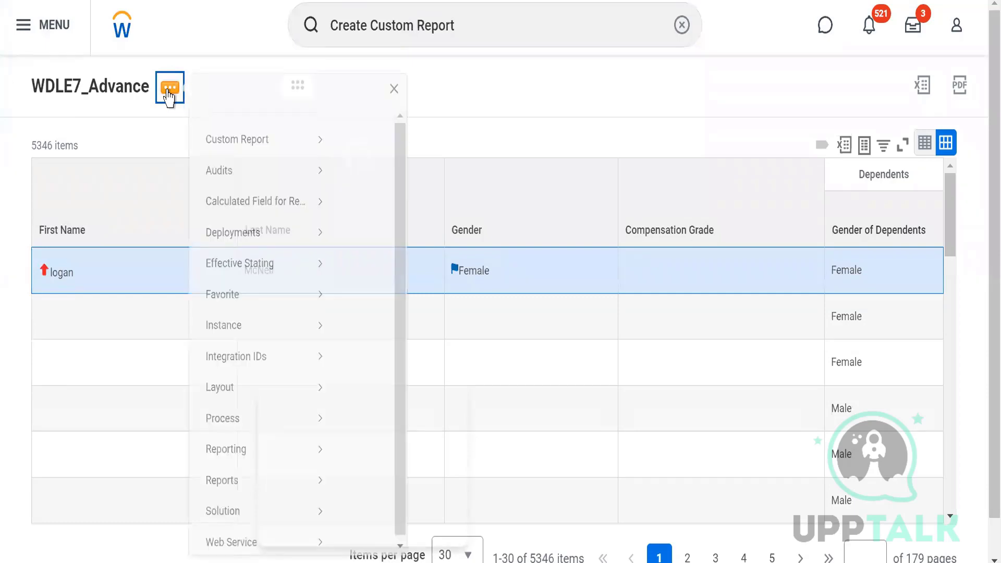
mouse_move(258, 164)
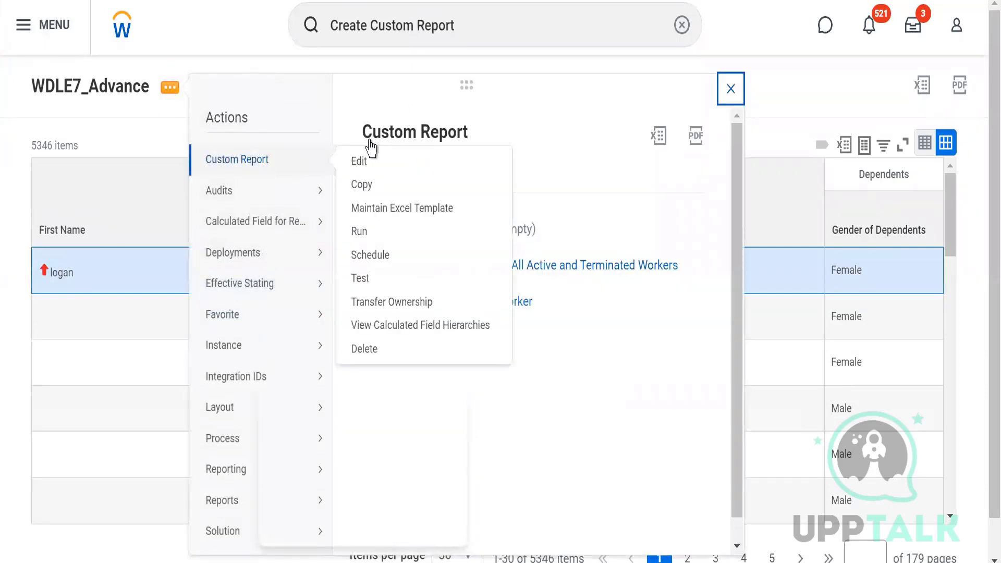
click(353, 164)
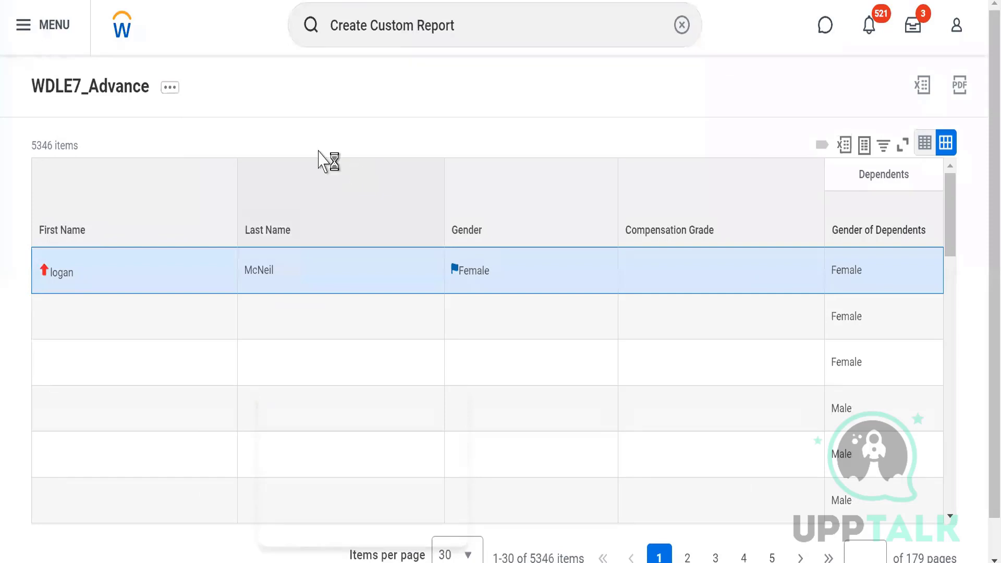